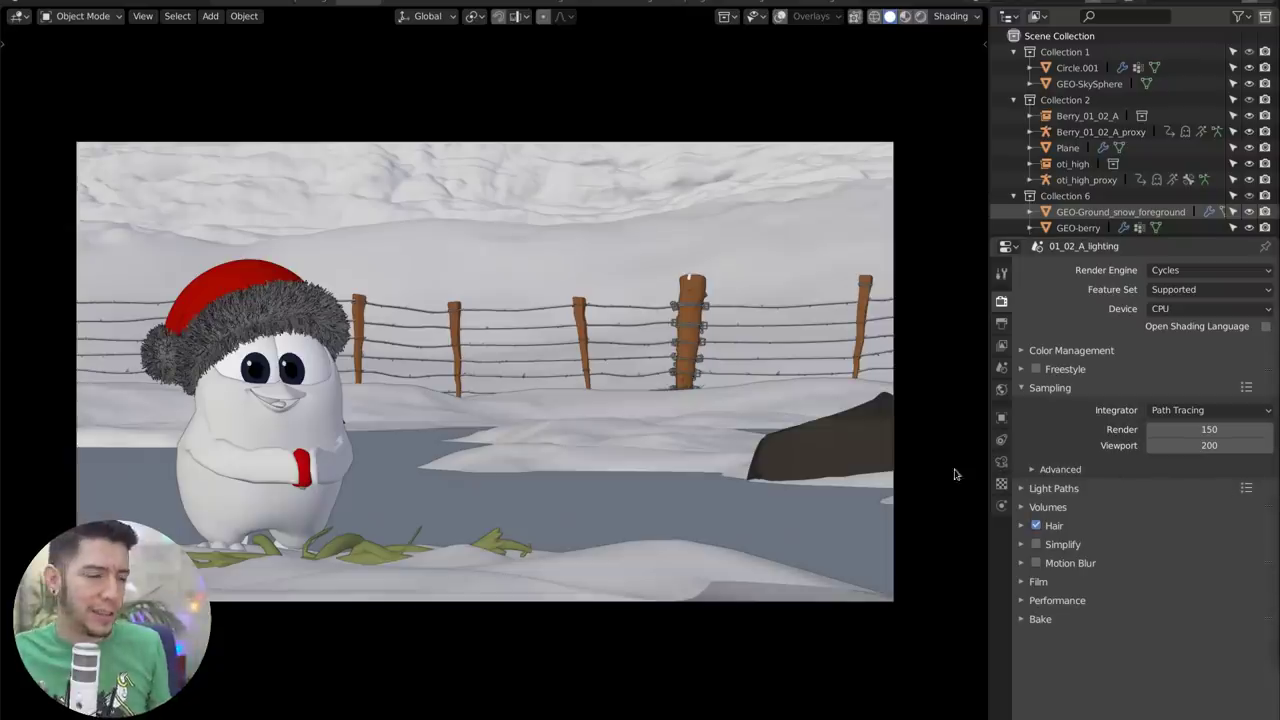
- Orbit out of camera view, then zoom and pan in toward the snowman on the snow patch
middle_click_drag(620, 400, 517, 430)
scroll(517, 430, "up", 8)
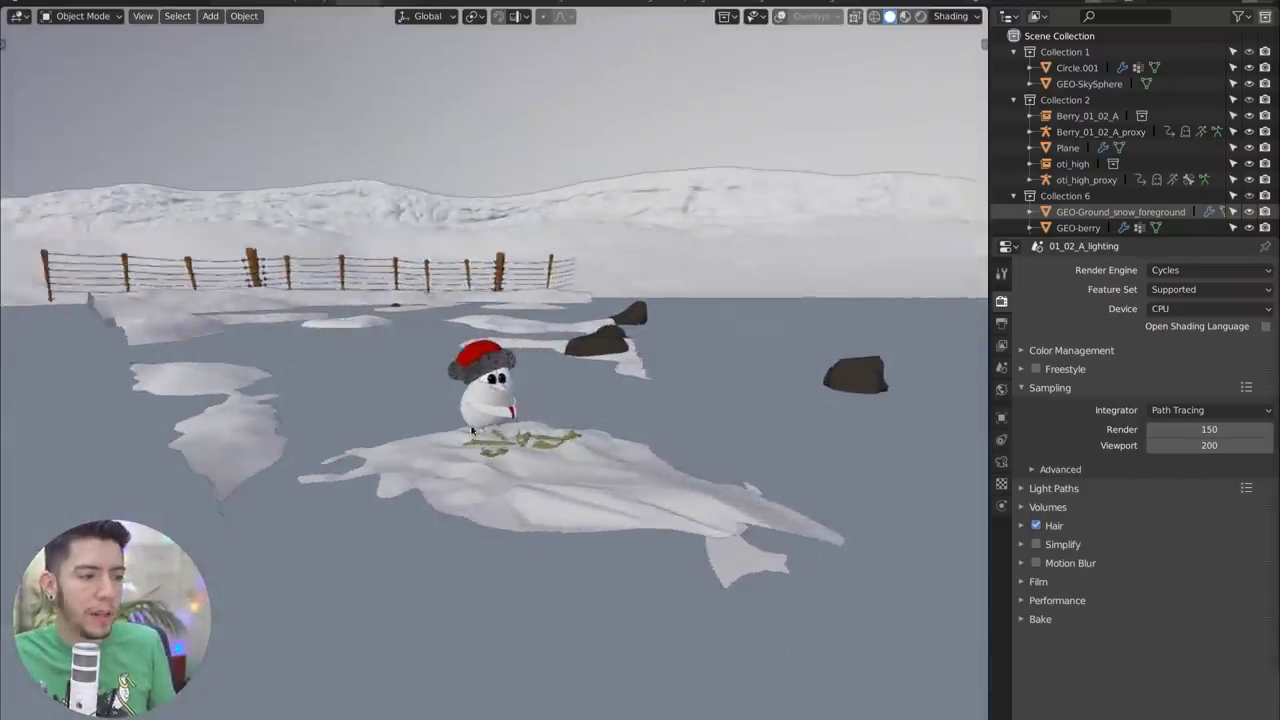
middle_click_drag(627, 424, 583, 389, "shift")
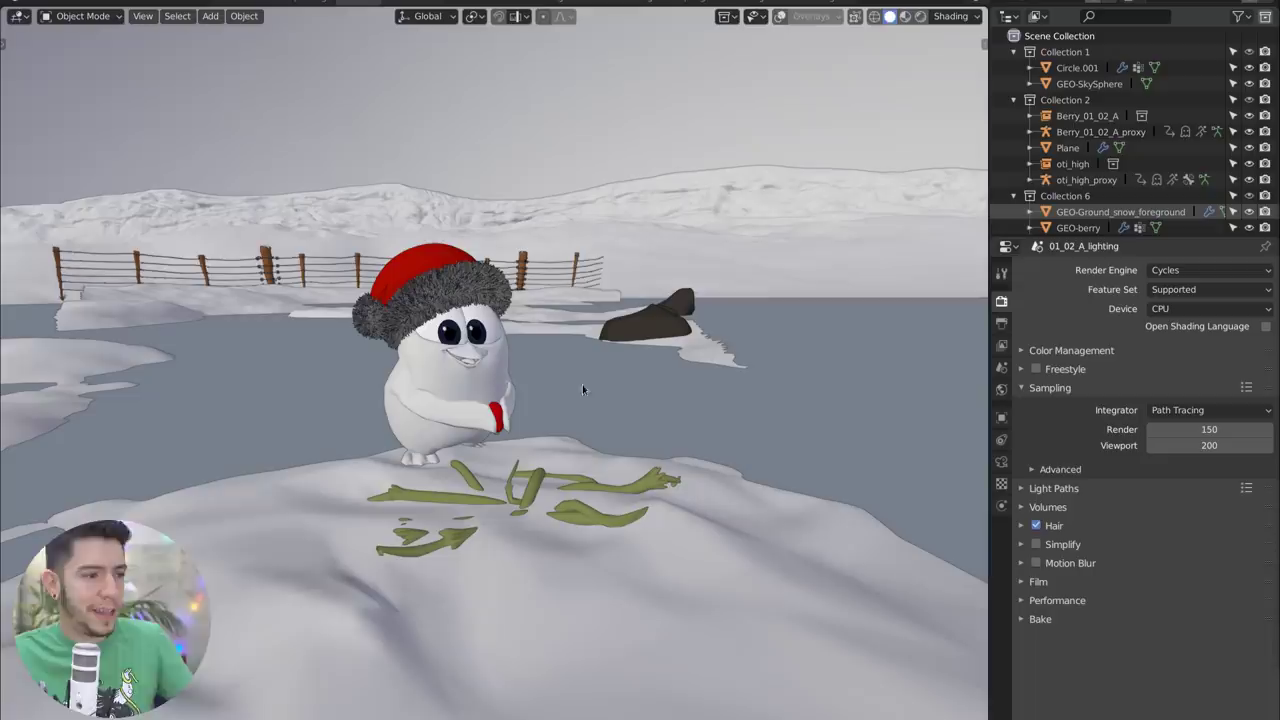
- Switch the viewport to wireframe display and zoom in around the character
left_click(874, 17)
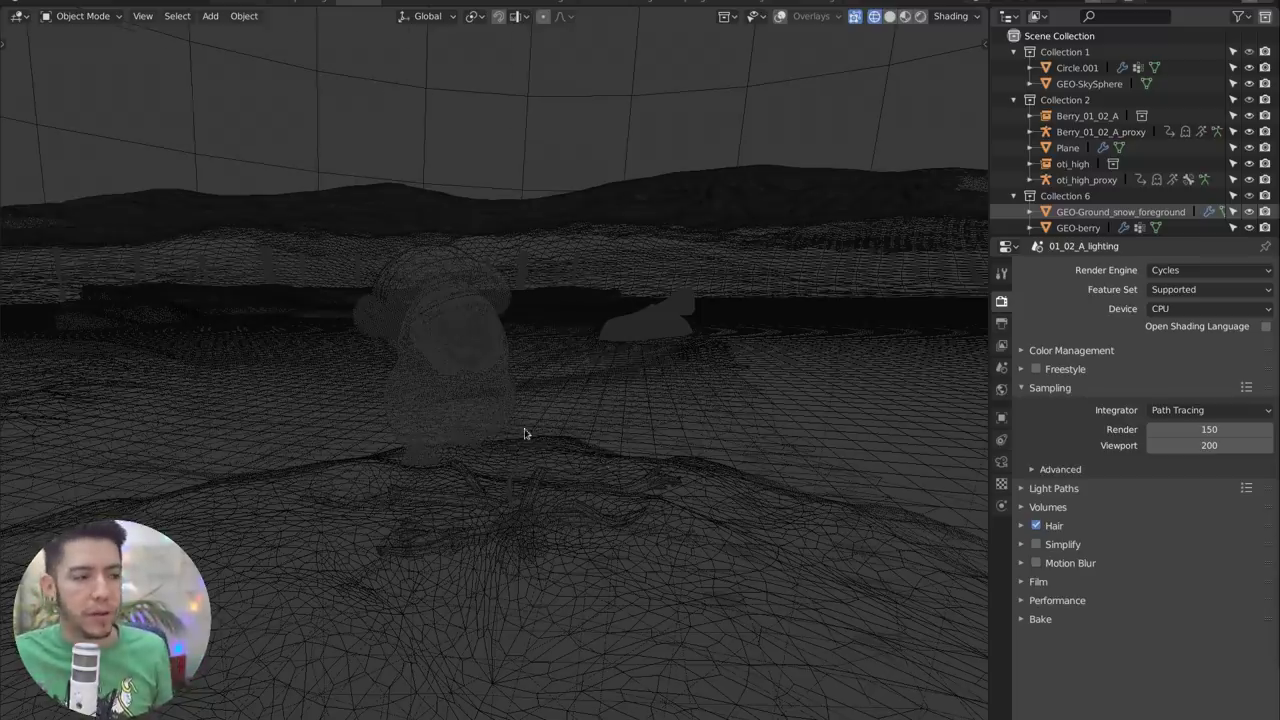
scroll(524, 433, "up", 6)
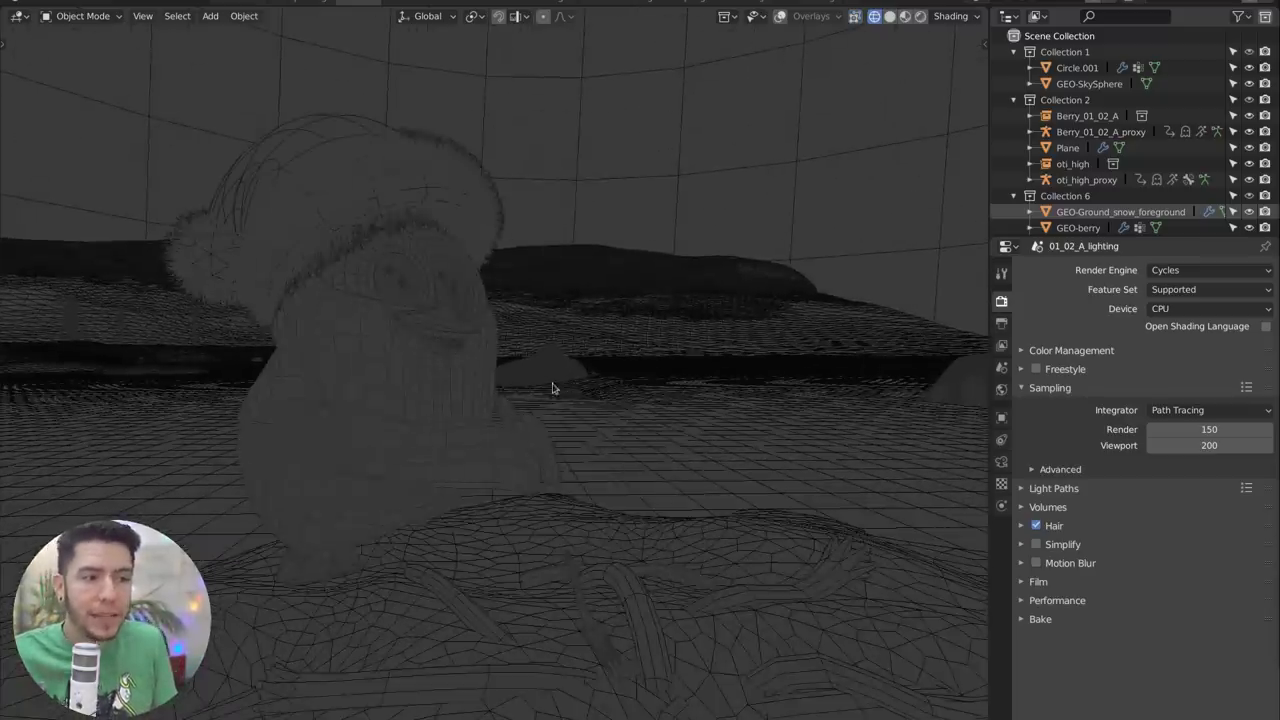
scroll(580, 386, "up", 2)
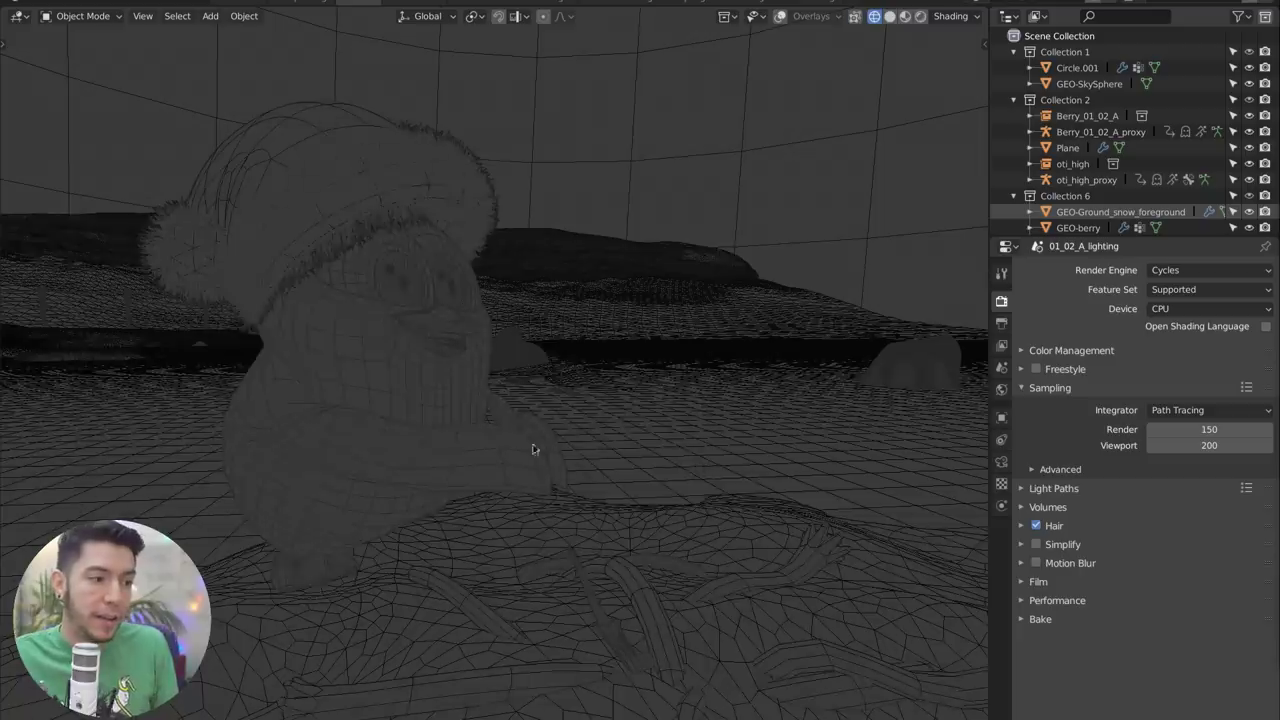
middle_click_drag(614, 423, 602, 425)
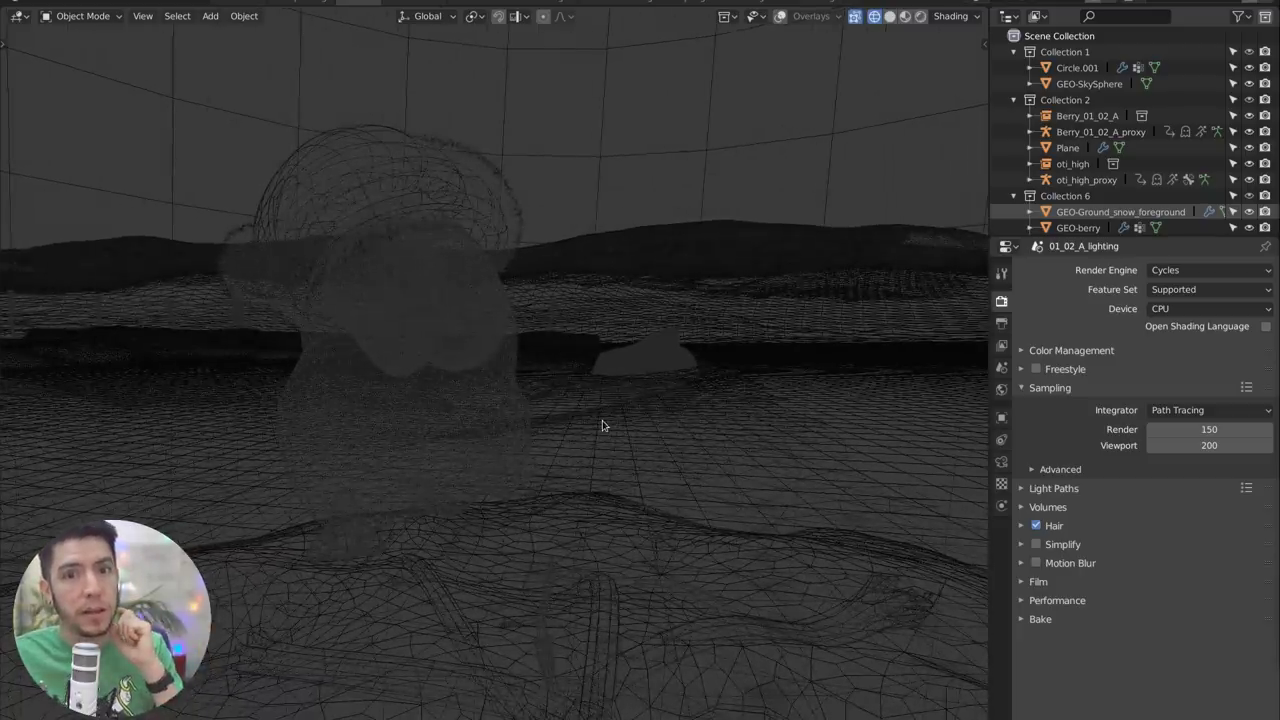
- Select the snow ground object and orbit to a level view tilted up at the figure
left_click(618, 508)
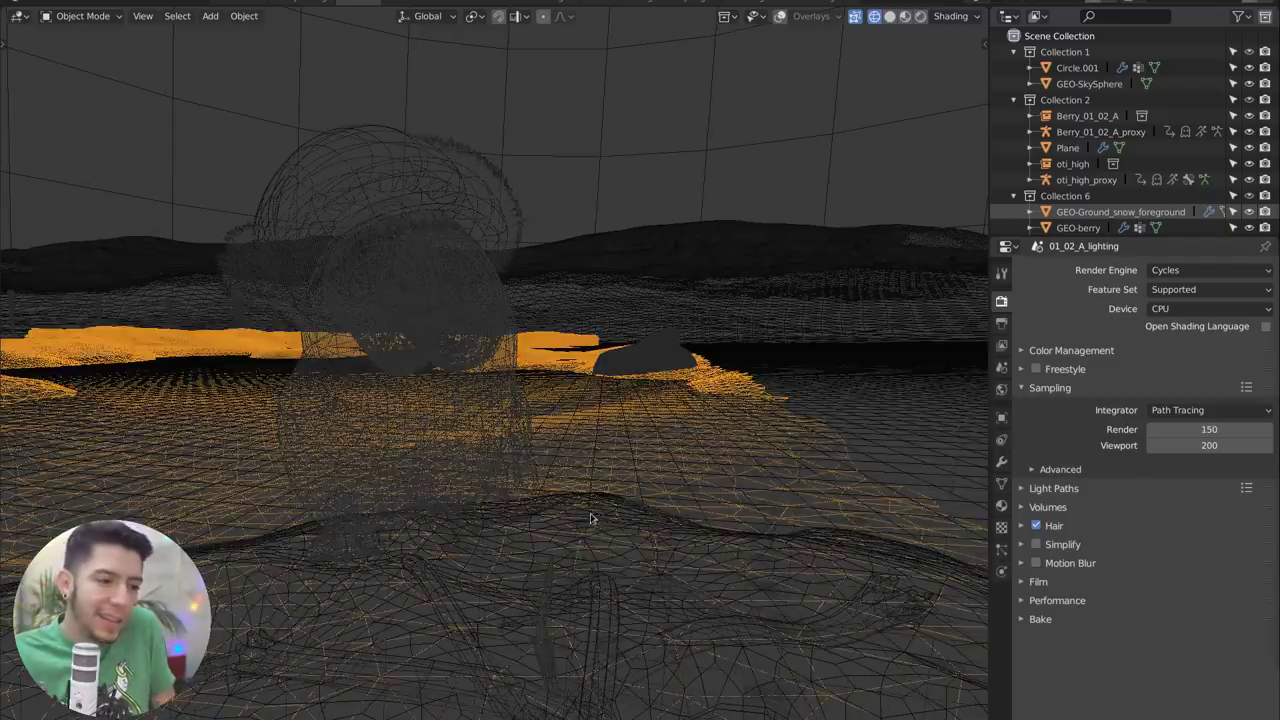
scroll(590, 517, "up", 6)
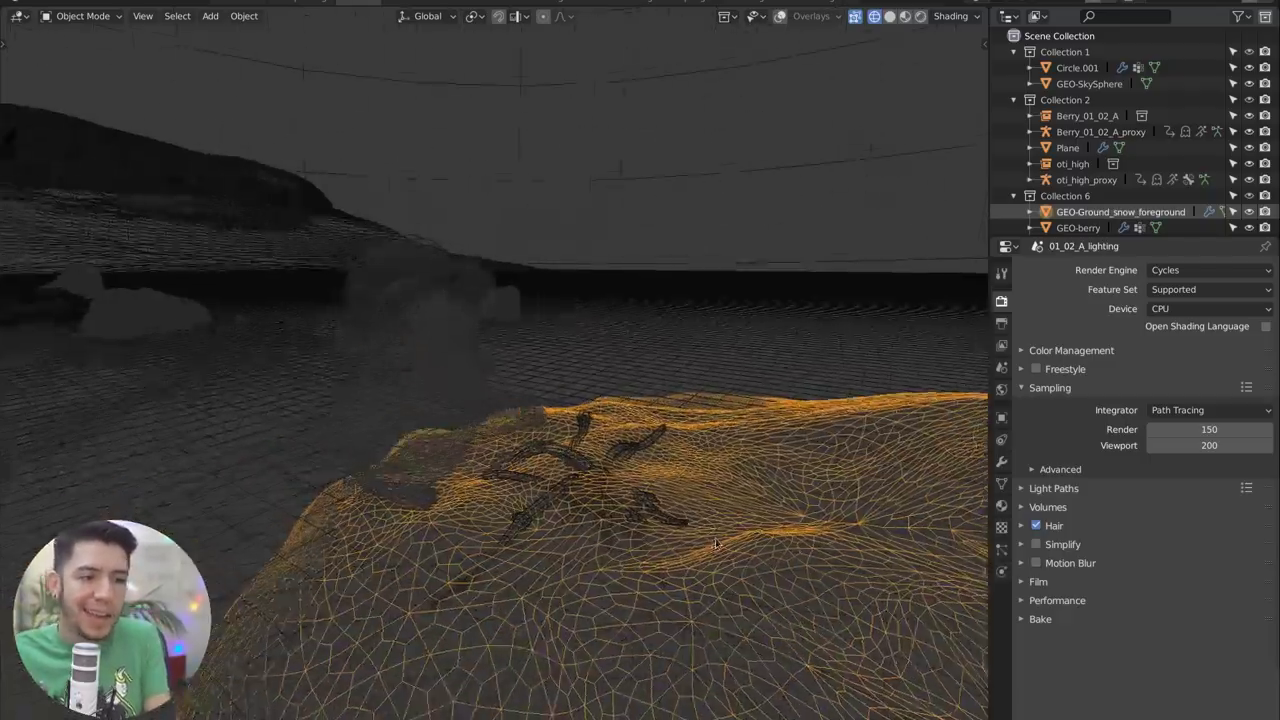
scroll(715, 543, "up", 2)
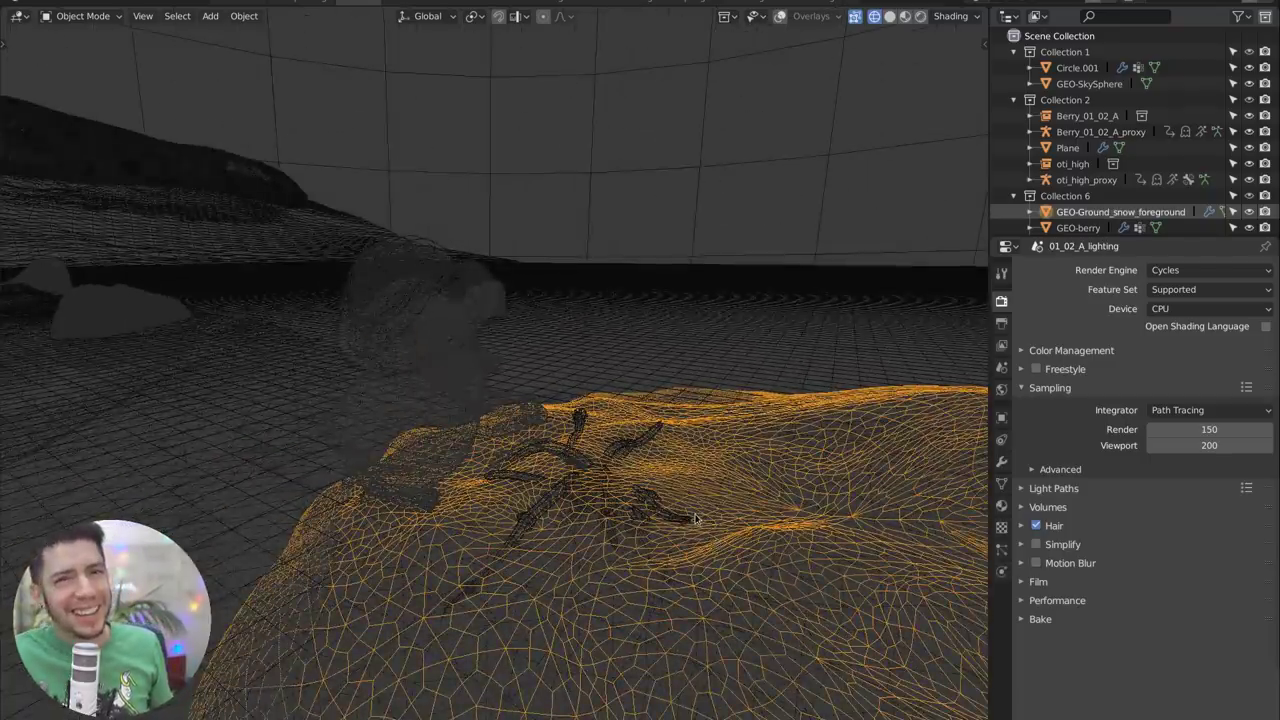
middle_click_drag(800, 468, 508, 436)
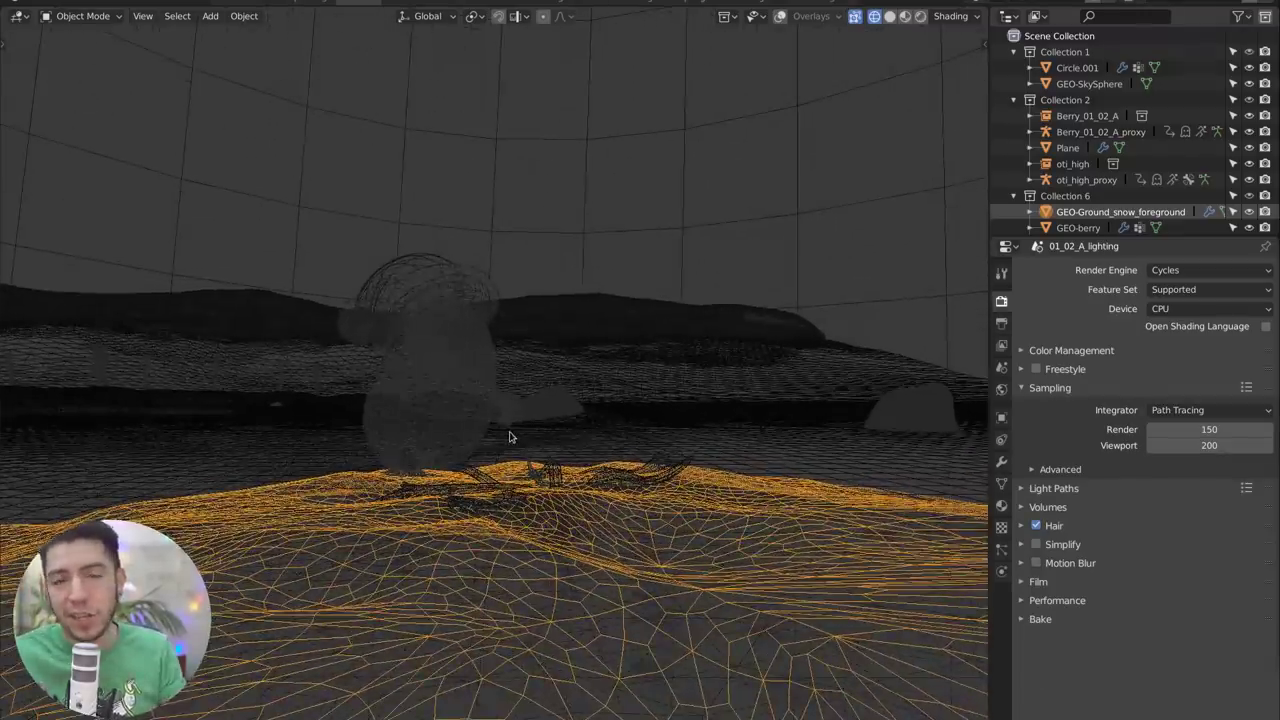
scroll(508, 436, "up", 5)
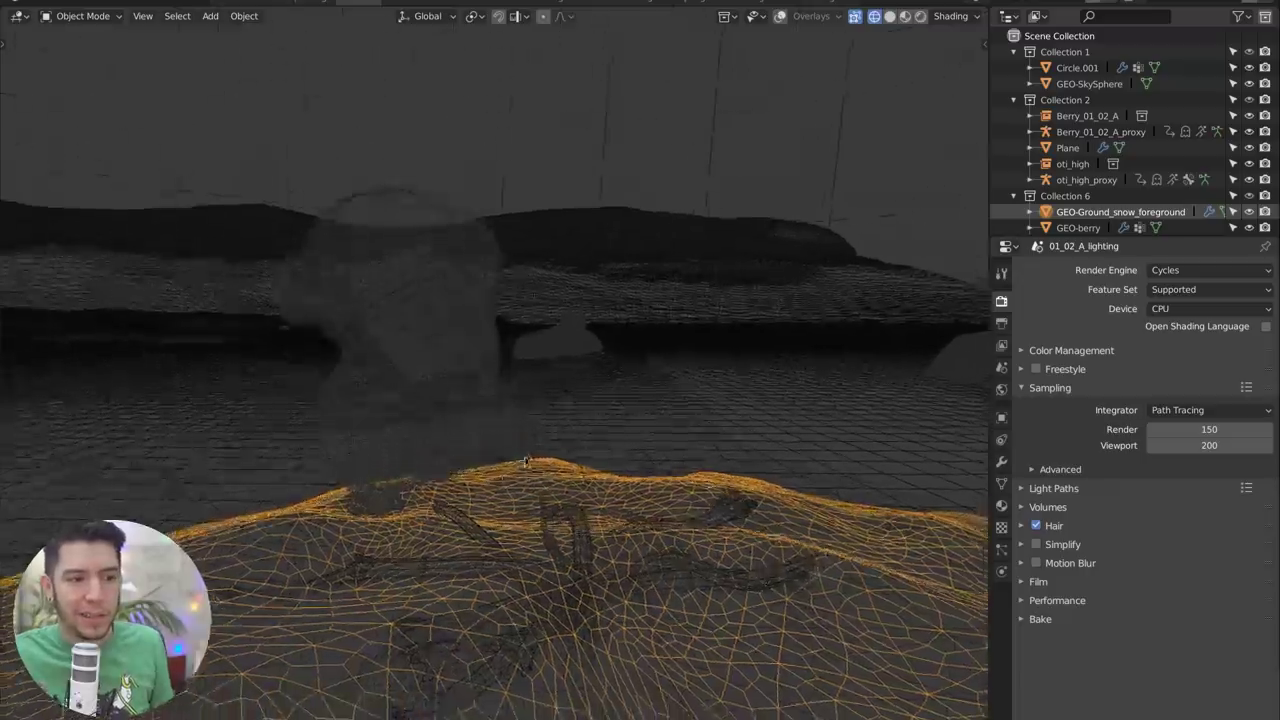
middle_click_drag(525, 461, 522, 453)
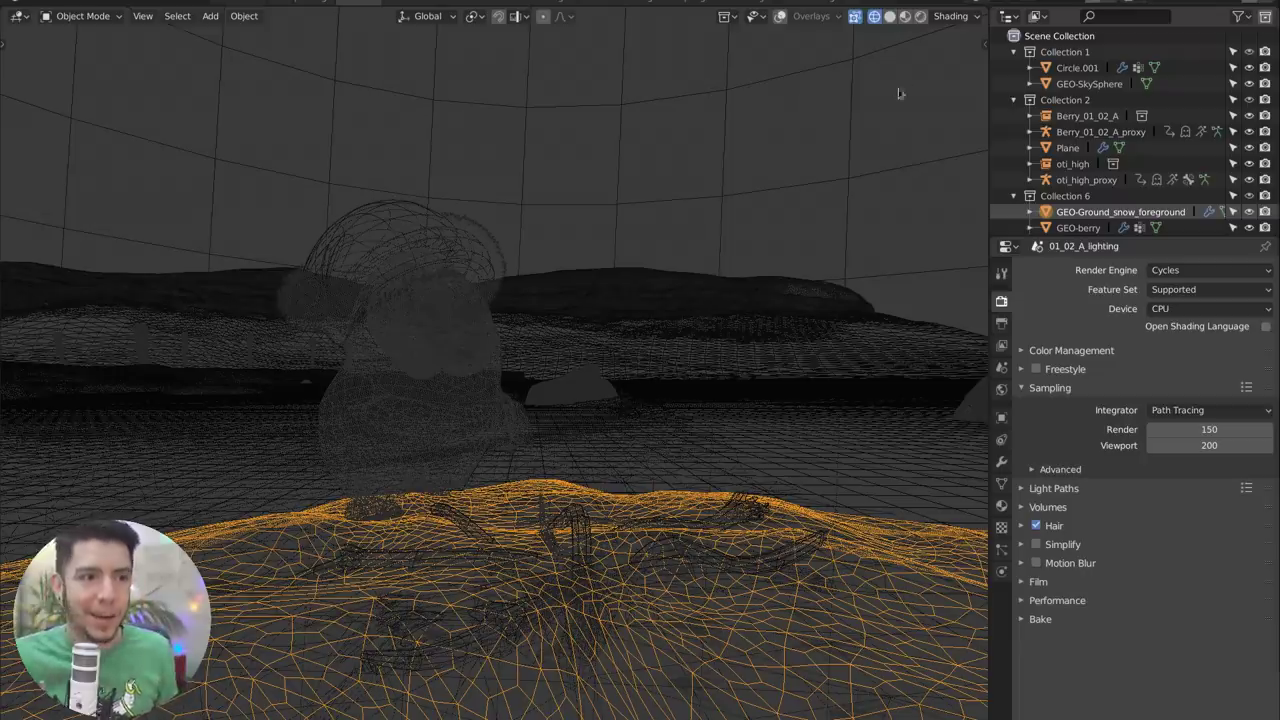
- Set the wireframe Color option to Object and orbit to centre the fence
left_click(971, 20)
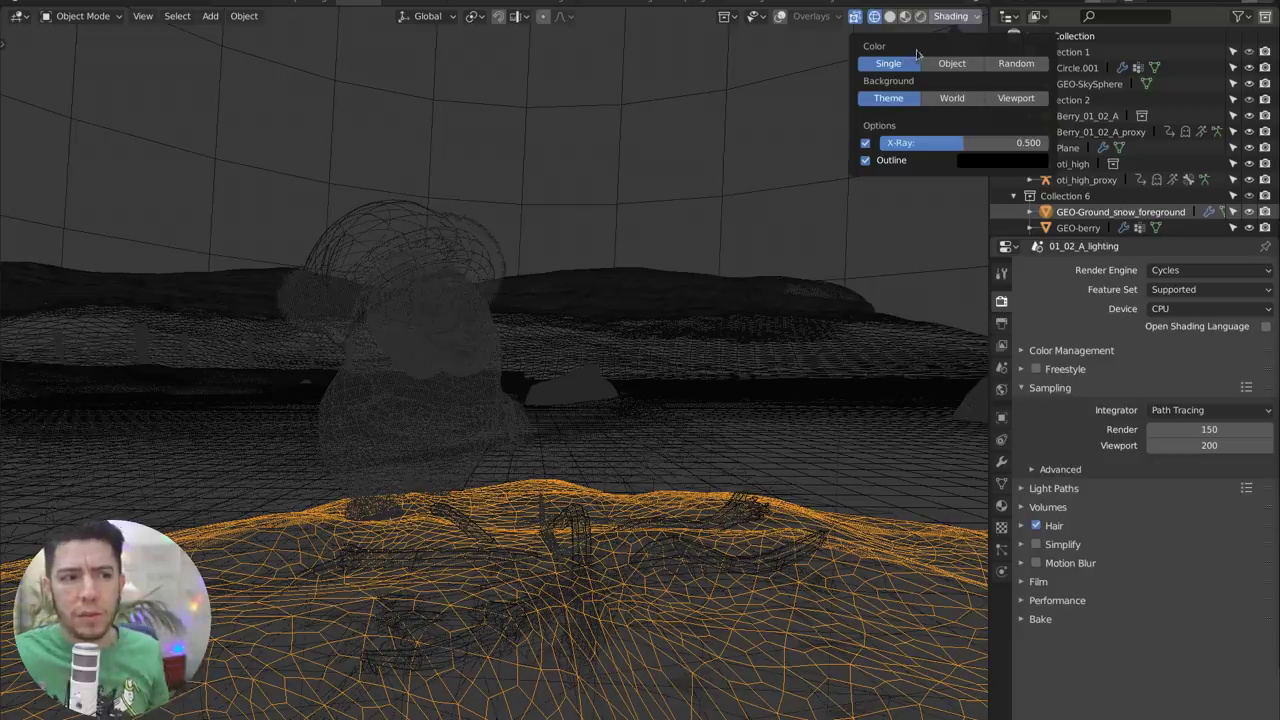
left_click(954, 67)
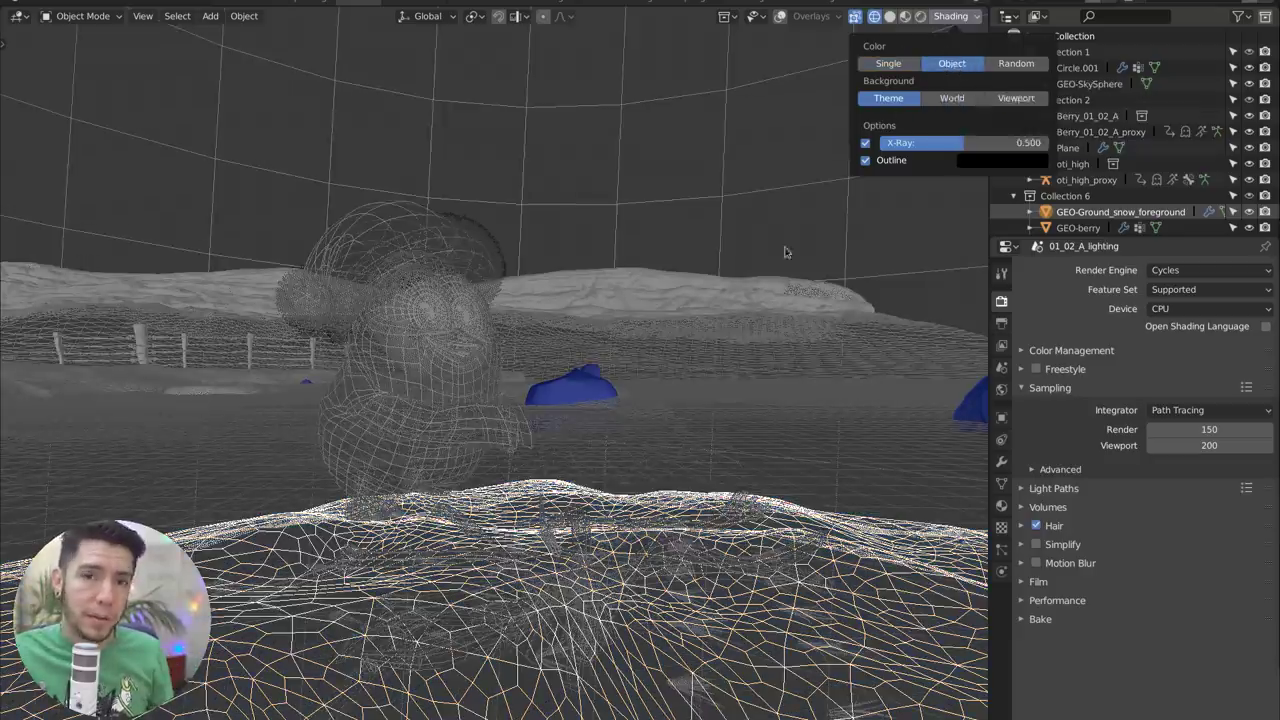
mouse_move(760, 466)
middle_mouse_down()
mouse_move(701, 470)
mouse_move(660, 515)
middle_mouse_up()
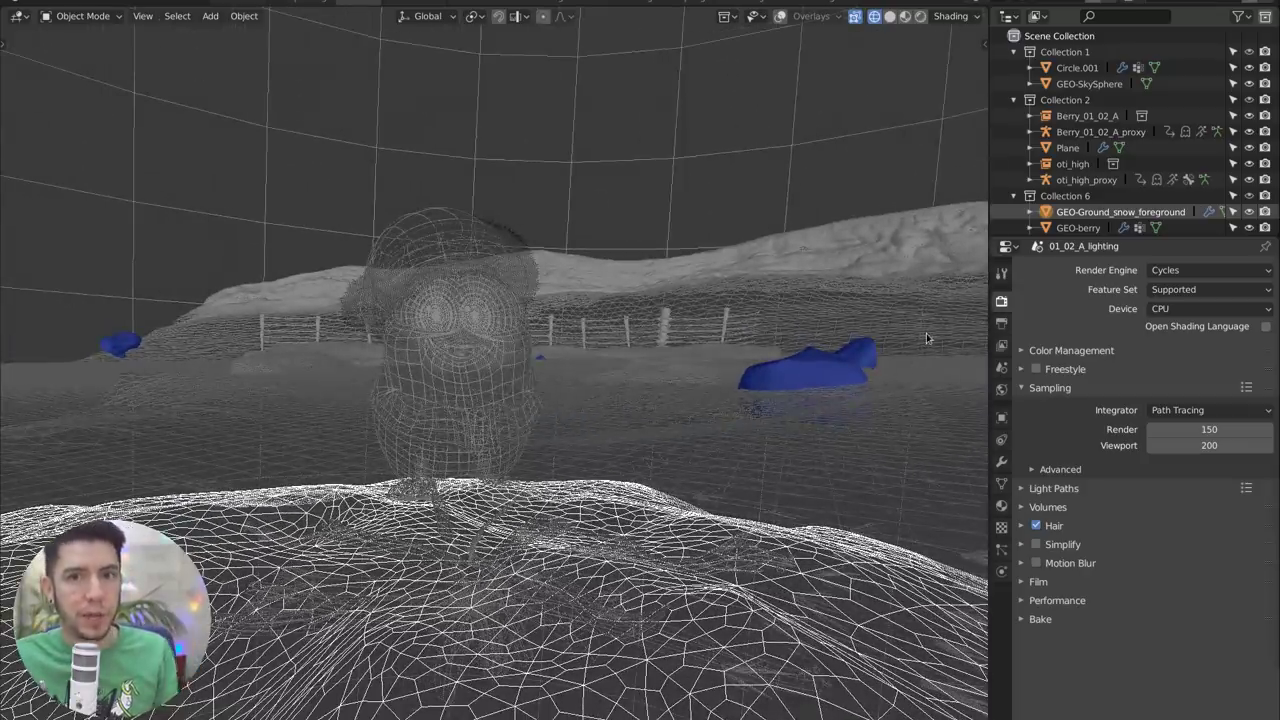
- In the snow ground's Object properties, set its viewport display colour to magenta
left_click(1002, 418)
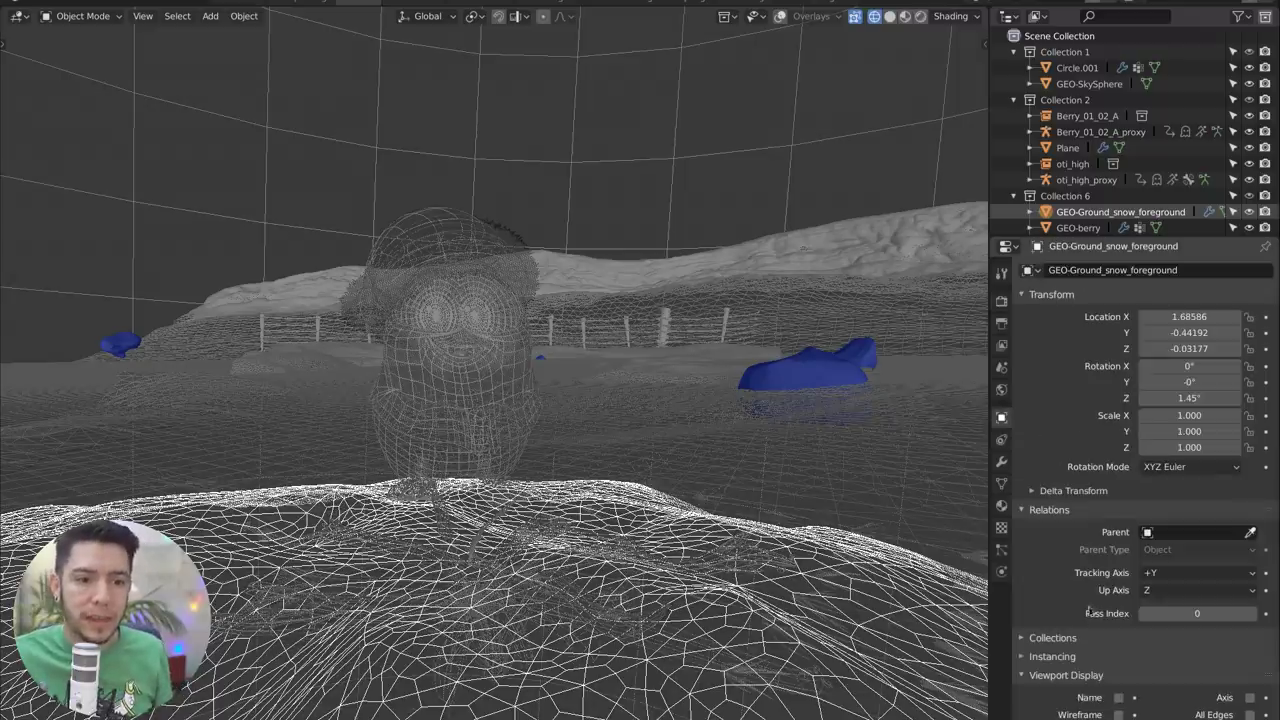
left_click(1068, 677, "ctrl")
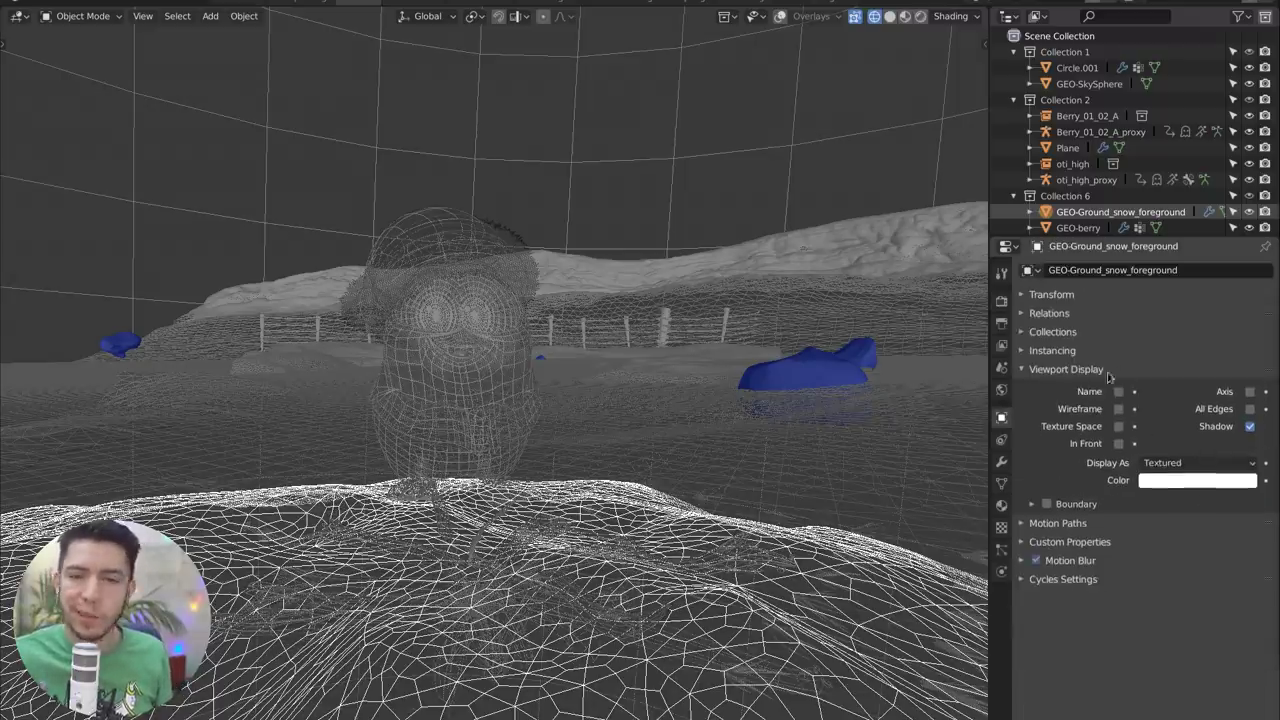
left_click(1187, 483)
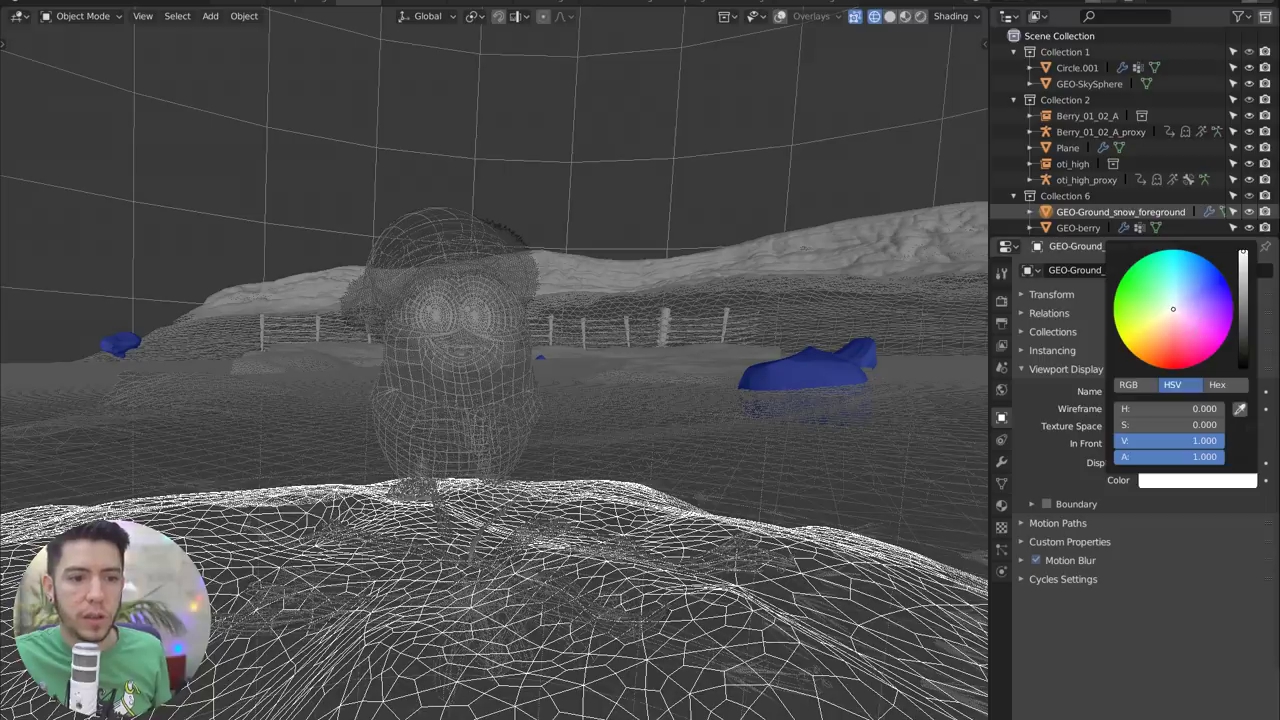
left_click_drag(1173, 309, 1195, 362)
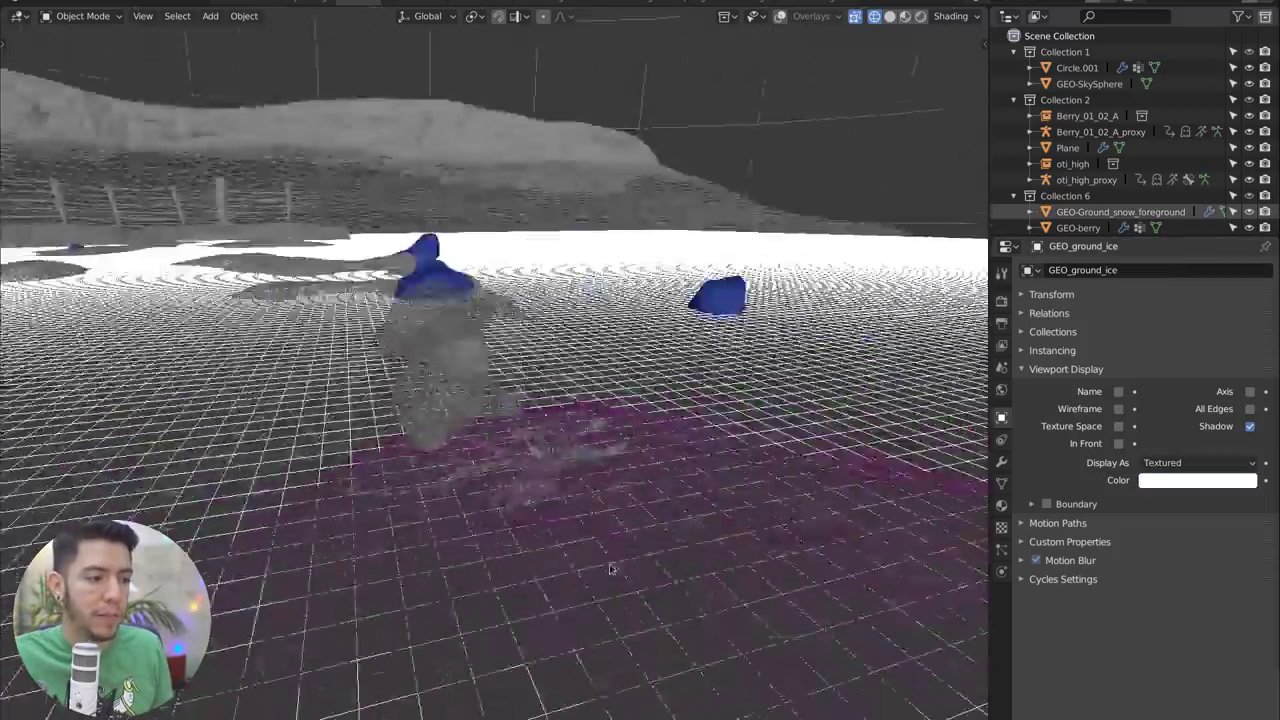
- Select the background rocks and set their viewport display colour to light blue
middle_click_drag(900, 505, 647, 394)
left_click(750, 226)
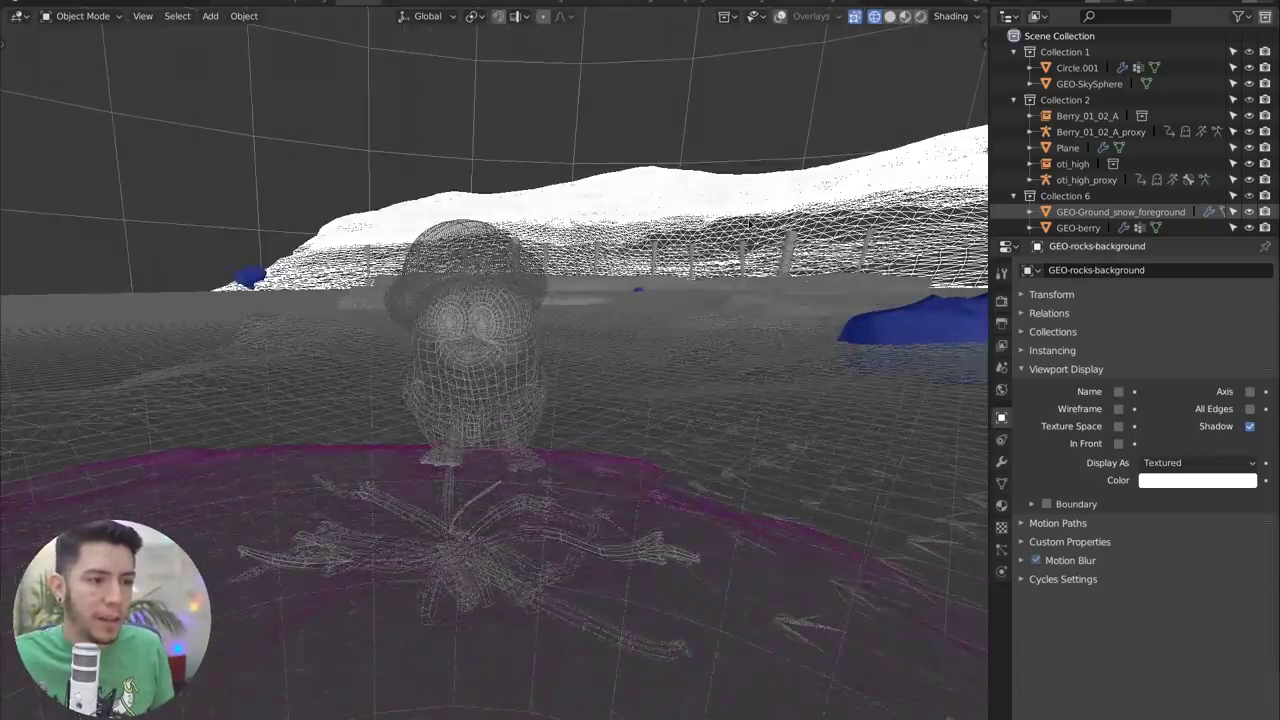
left_click(1197, 480)
left_click(1186, 280)
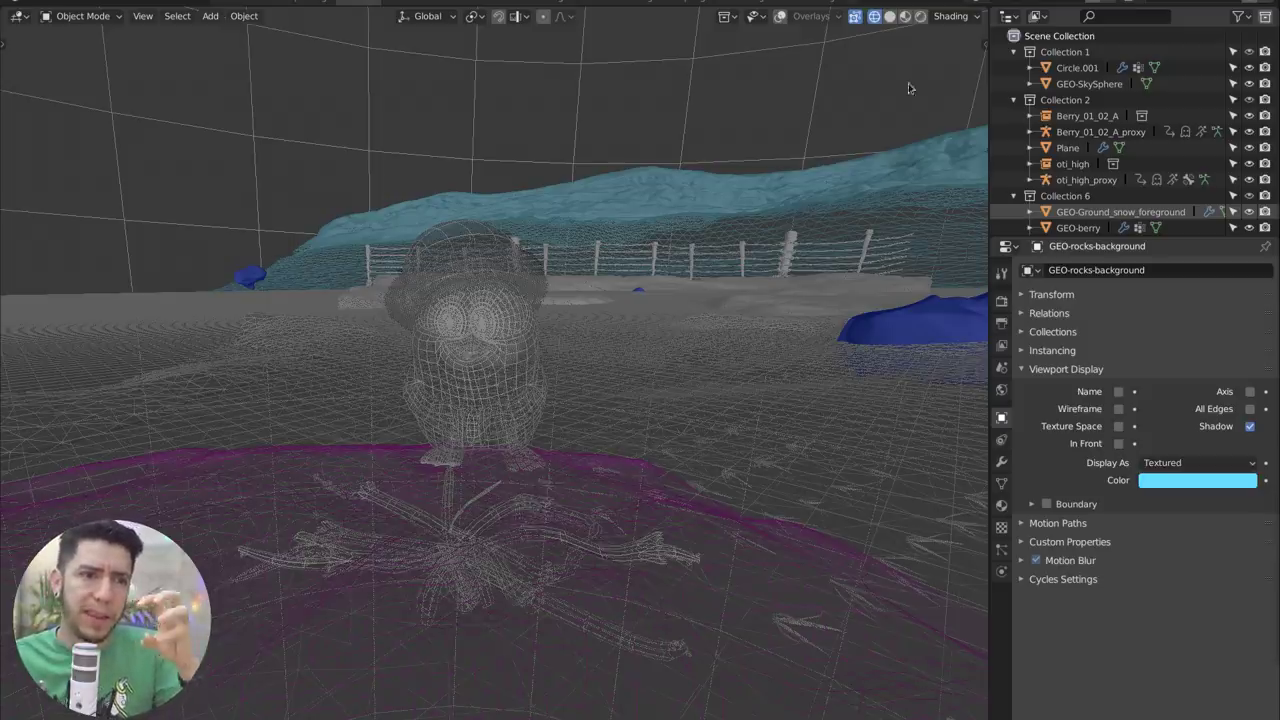
- Return to solid shading with objects coloured by their own object colour
left_click(890, 17)
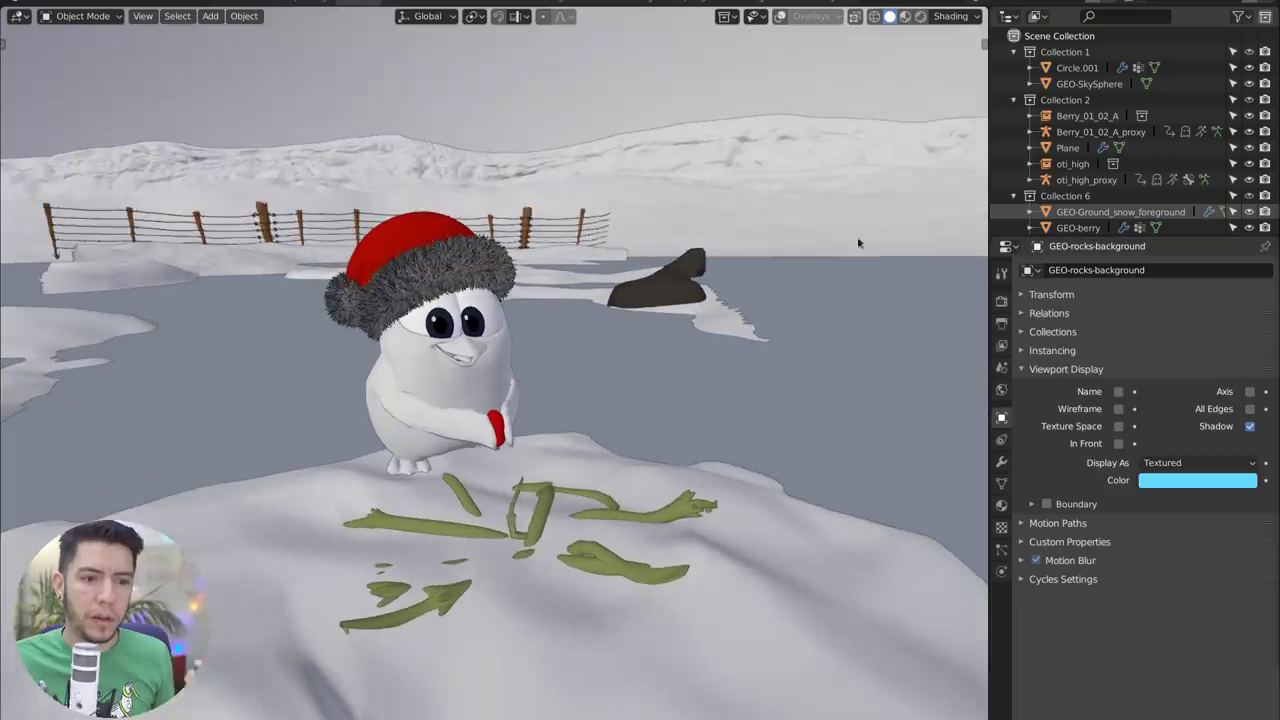
left_click(952, 17)
left_click(952, 184)
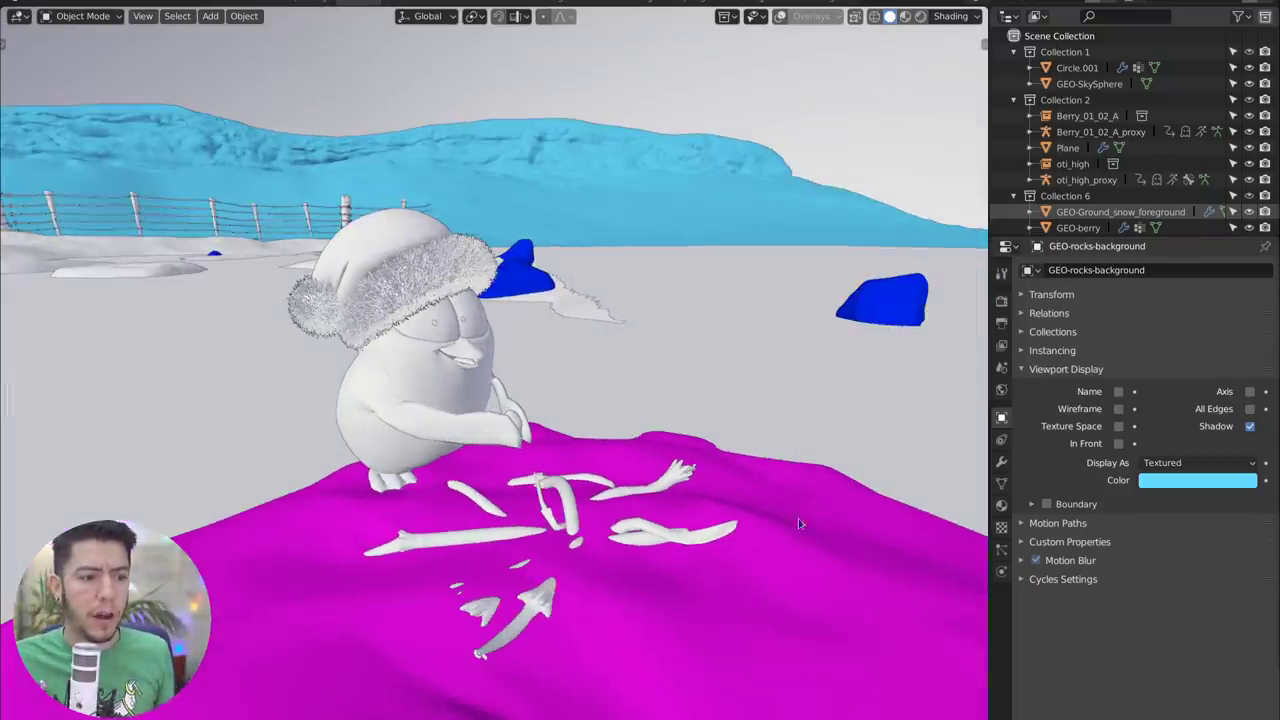
- Soften the snow ground's pink display colour by lowering saturation and editing its value field
left_click(788, 540)
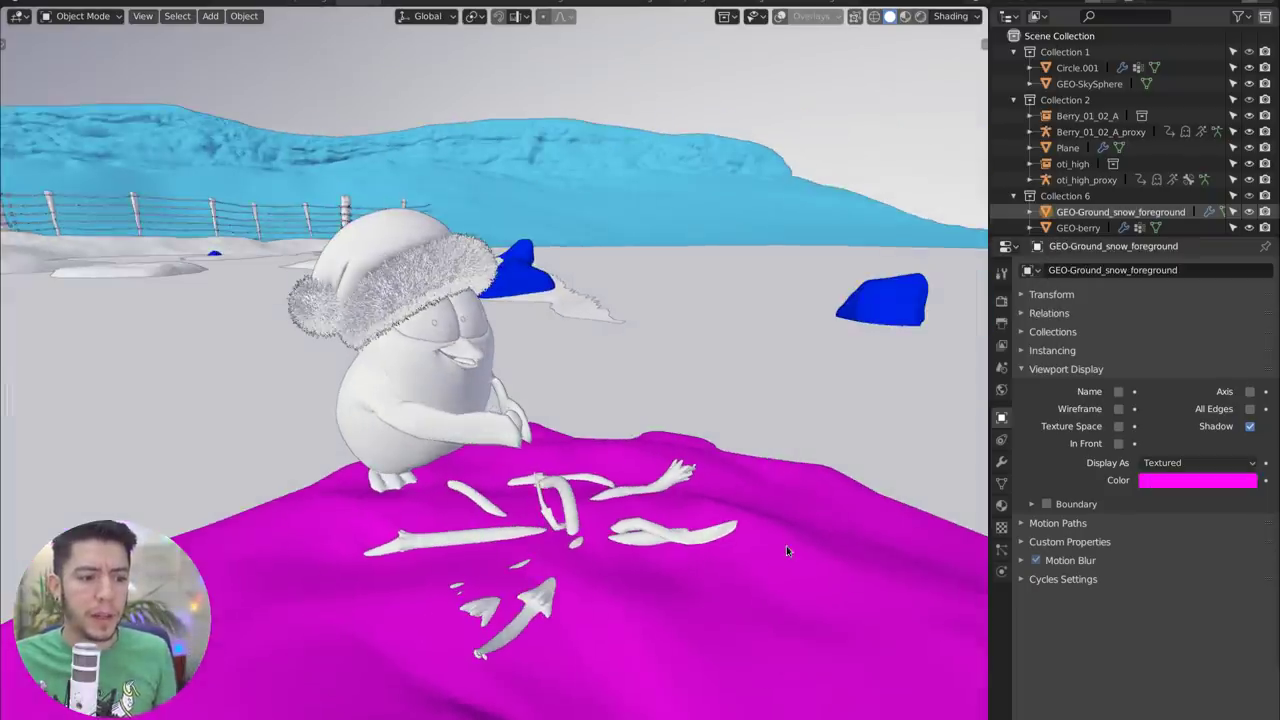
left_click(1164, 482)
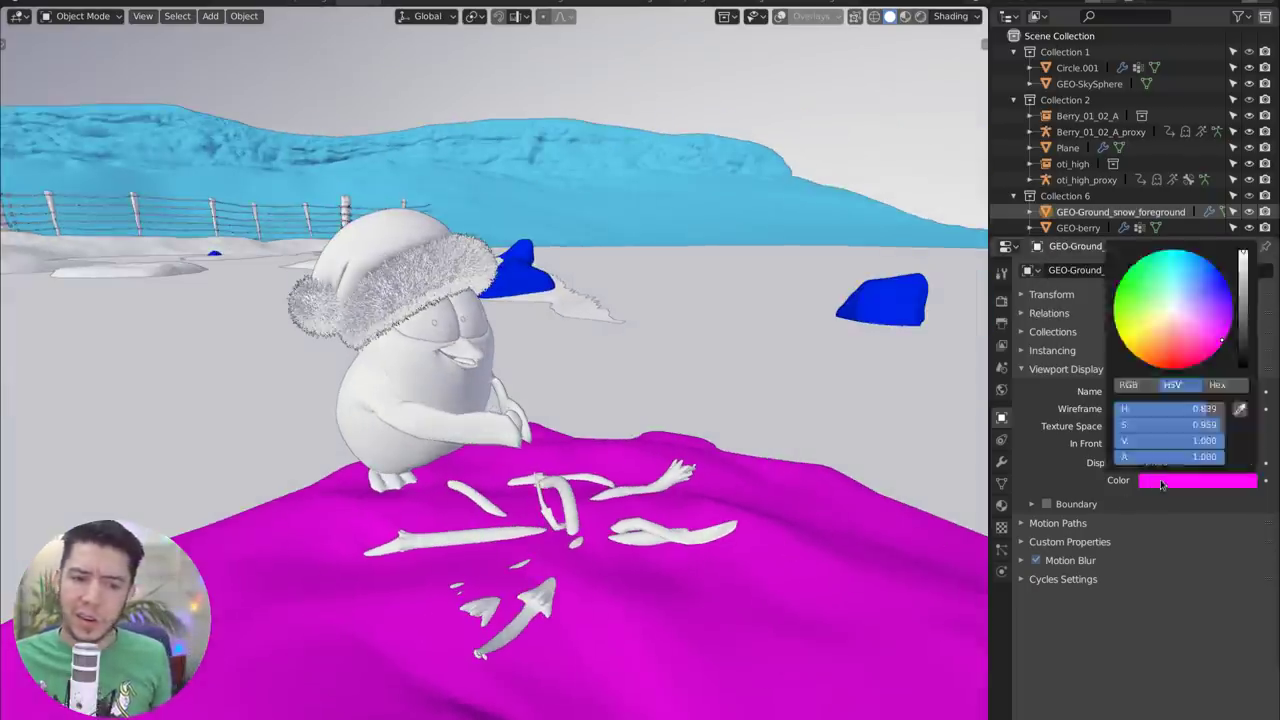
left_click_drag(1211, 430, 1170, 457)
left_click(1208, 441)
key("Return")
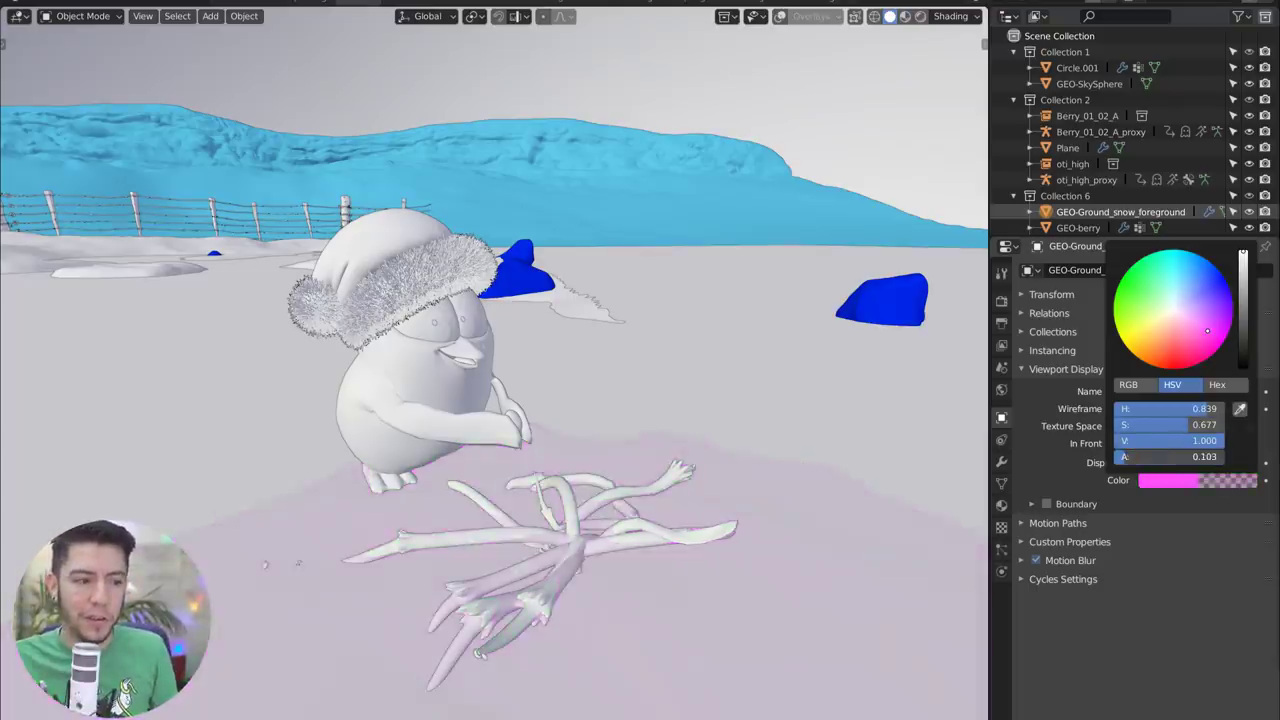
- Move the pink snow ground to a new position, cancelling a trial rotation
middle_click_drag(739, 313, 597, 417)
scroll(701, 355, "up", 5)
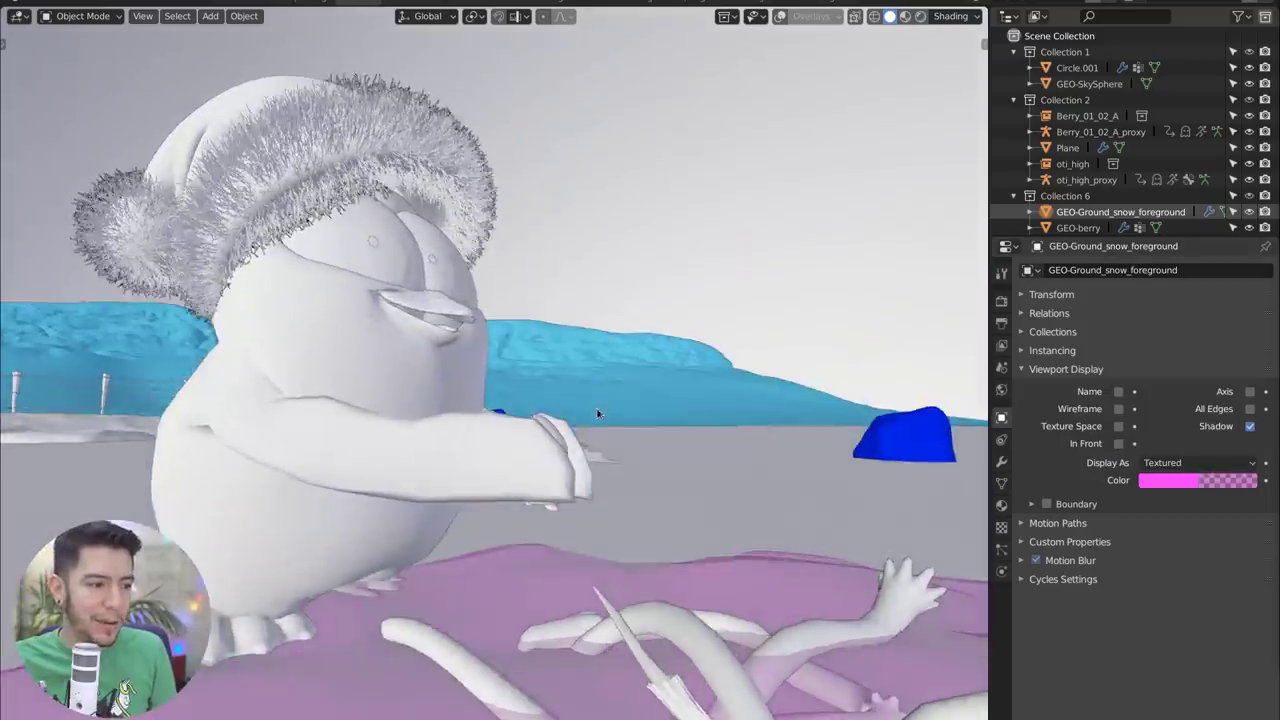
scroll(690, 448, "down", 5)
key("g")
left_click(655, 295)
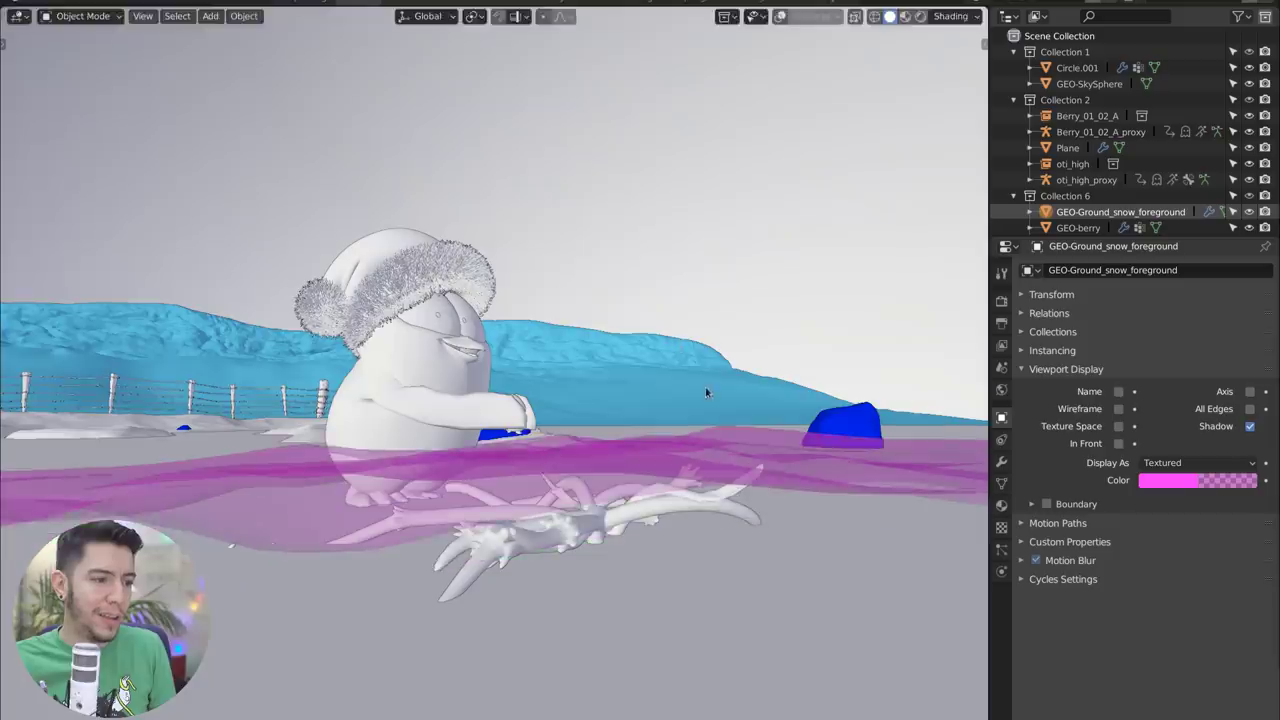
key("r")
key("r")
key("Escape")
scroll(587, 397, "down", 3)
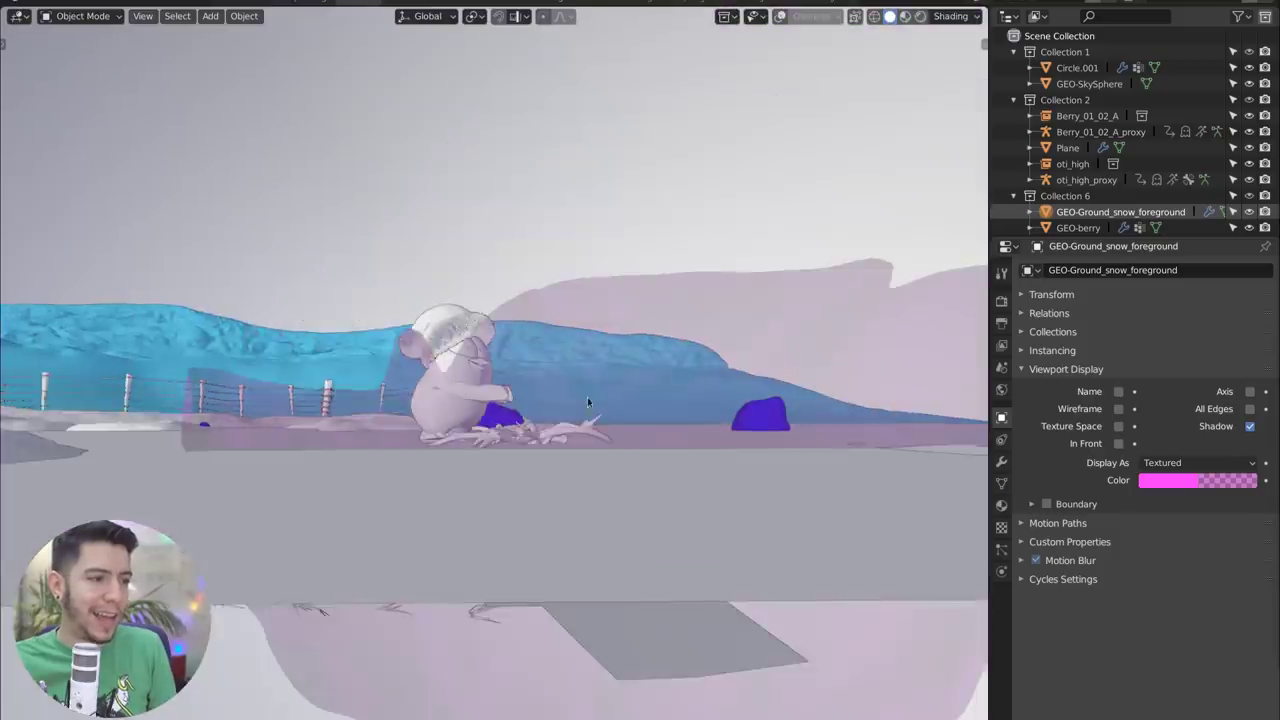
middle_click_drag(587, 397, 551, 444)
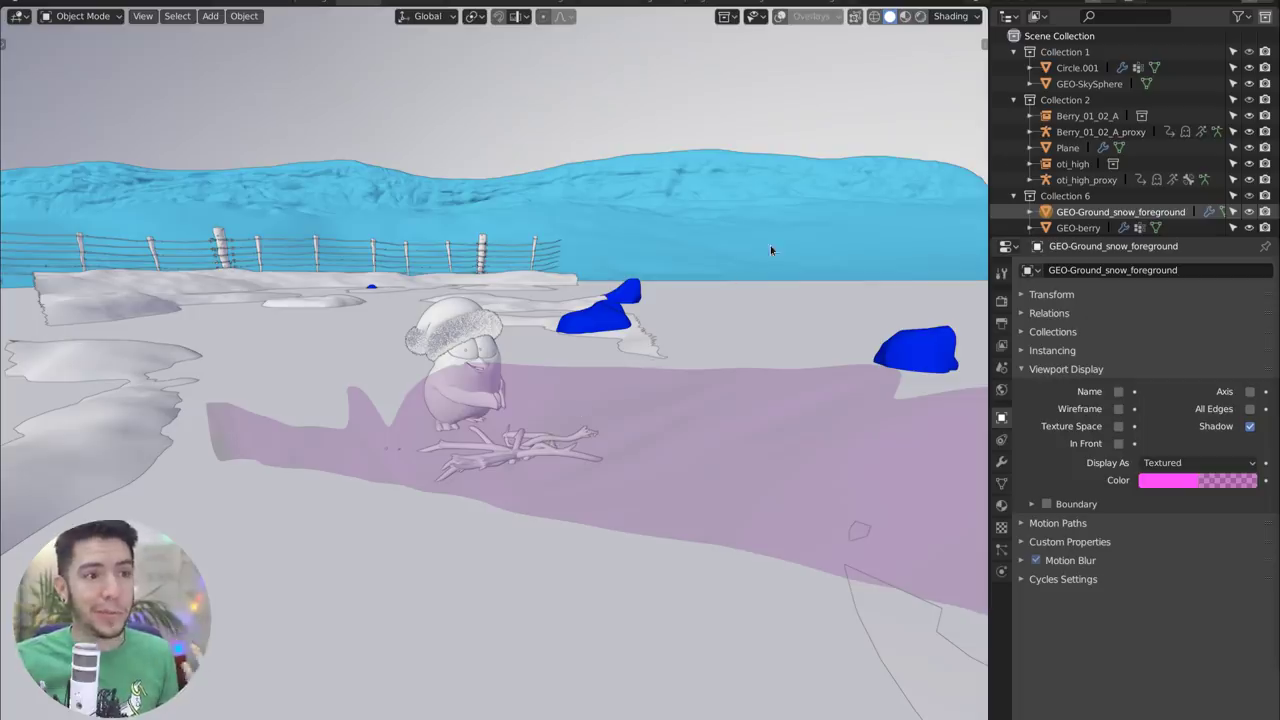
- Toggle X-ray with Alt+Z and orbit to bring the fence and penguin forward
key("alt+z")
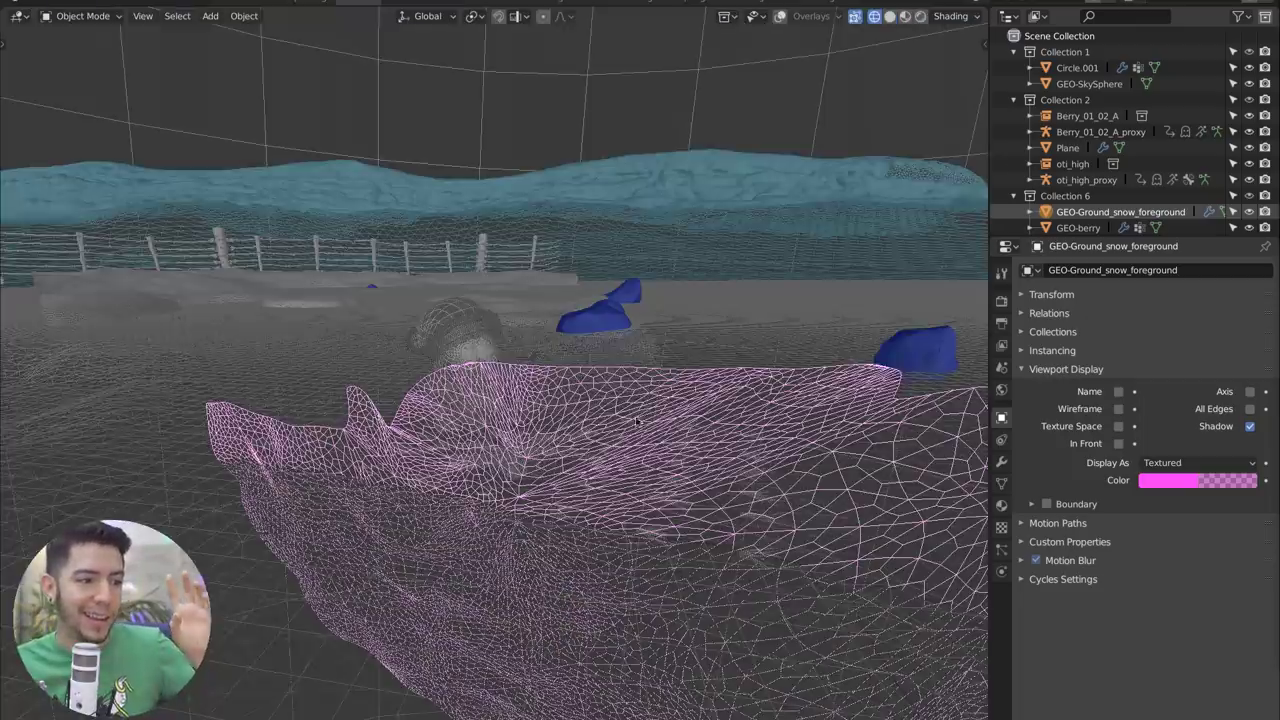
middle_click_drag(854, 171, 650, 422)
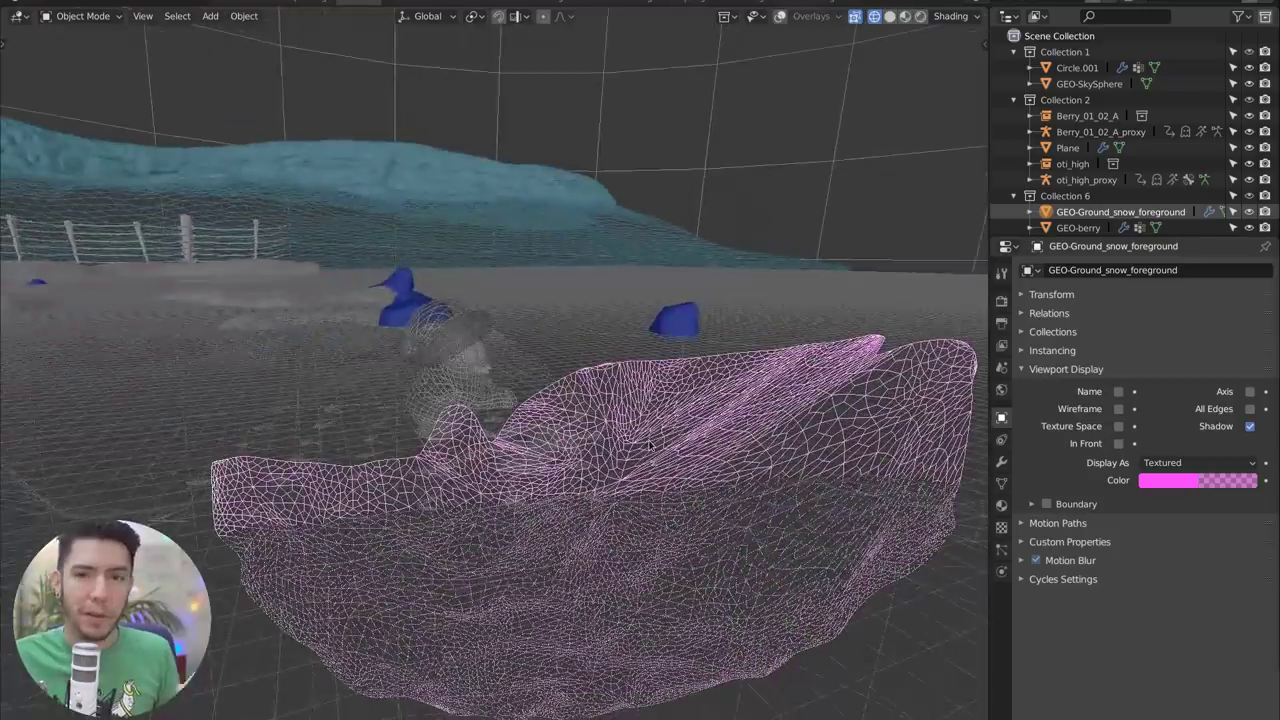
mouse_move(584, 366)
middle_mouse_down()
mouse_move(514, 398)
mouse_move(560, 360)
middle_mouse_up()
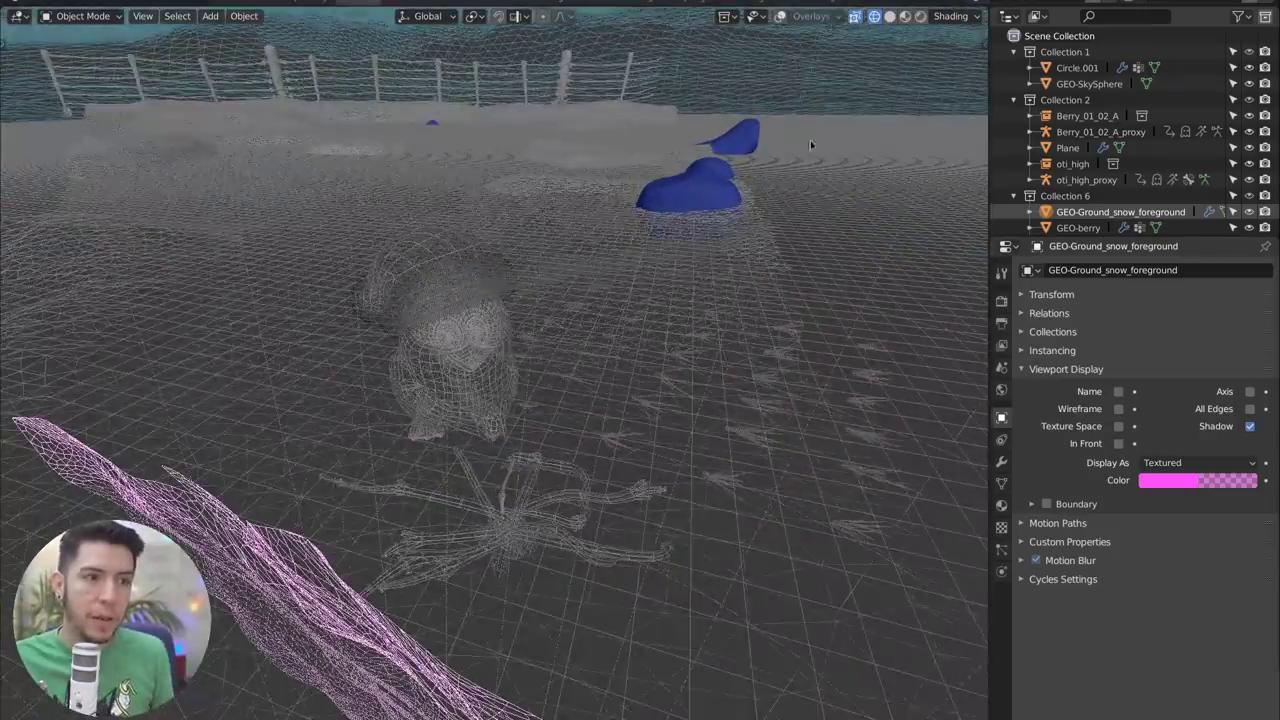
- Switch to wireframe and frame the penguin from the front, opening the shading options
left_click(854, 16)
scroll(500, 350, "up", 3)
middle_click_drag(500, 350, 600, 320)
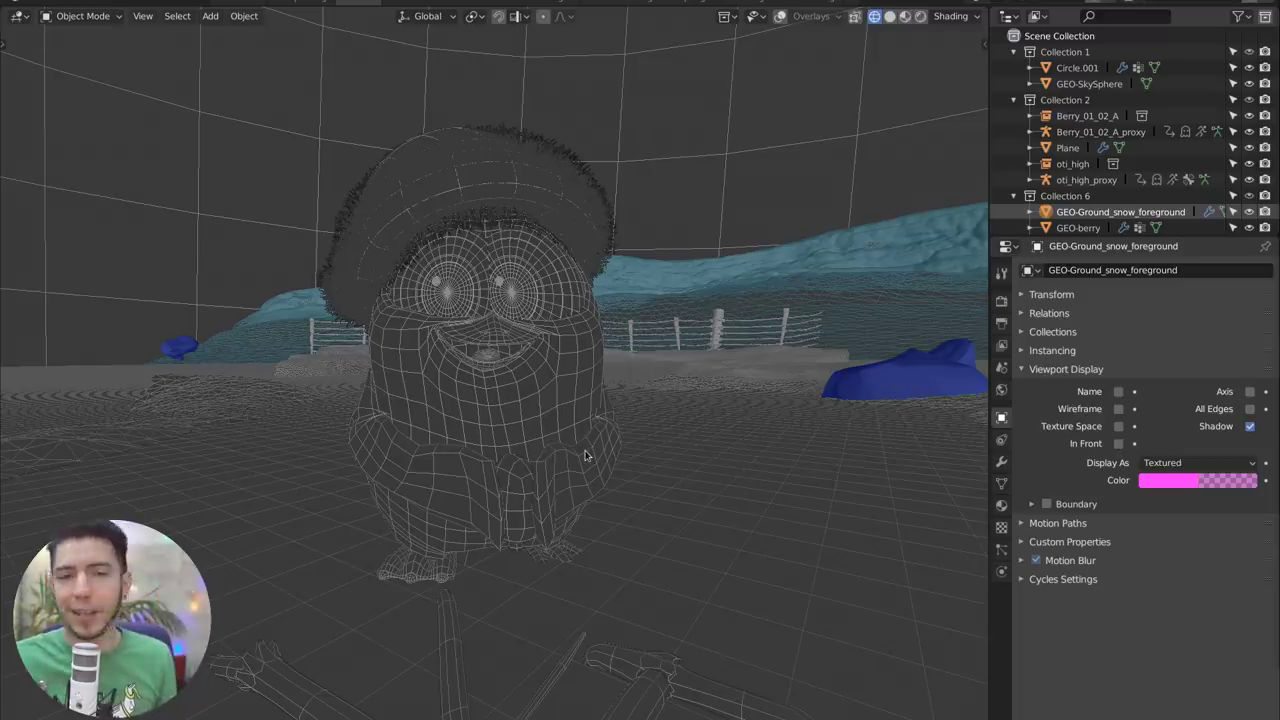
middle_click_drag(586, 456, 650, 438)
left_click(970, 16)
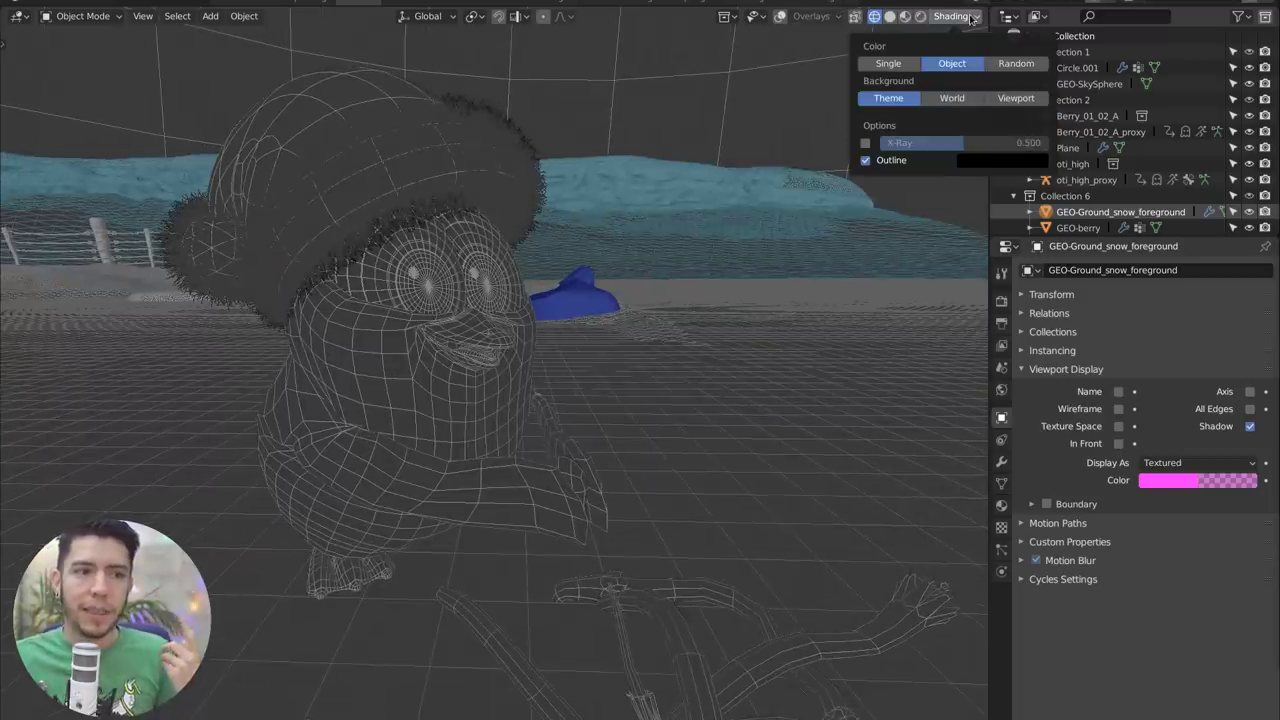
- Set Random colour for wireframe, then for solid shading as well
left_click(1007, 65)
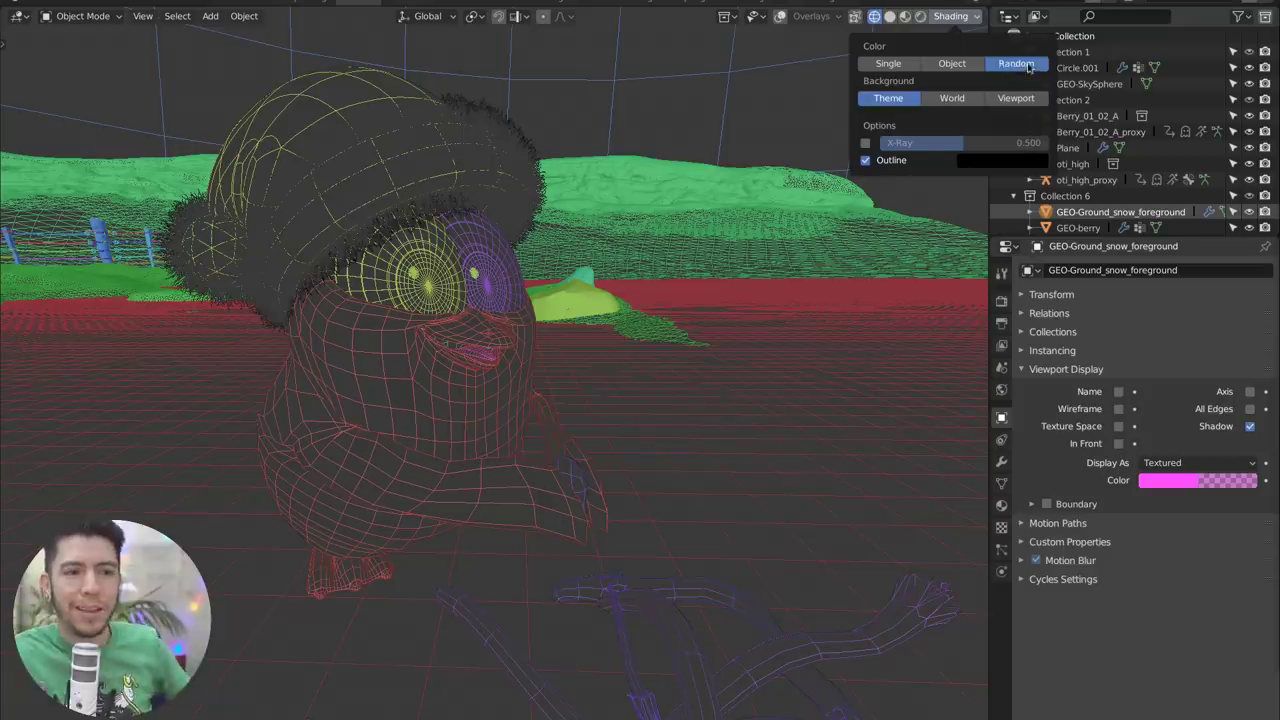
left_click(890, 16)
left_click(952, 16)
left_click(990, 184)
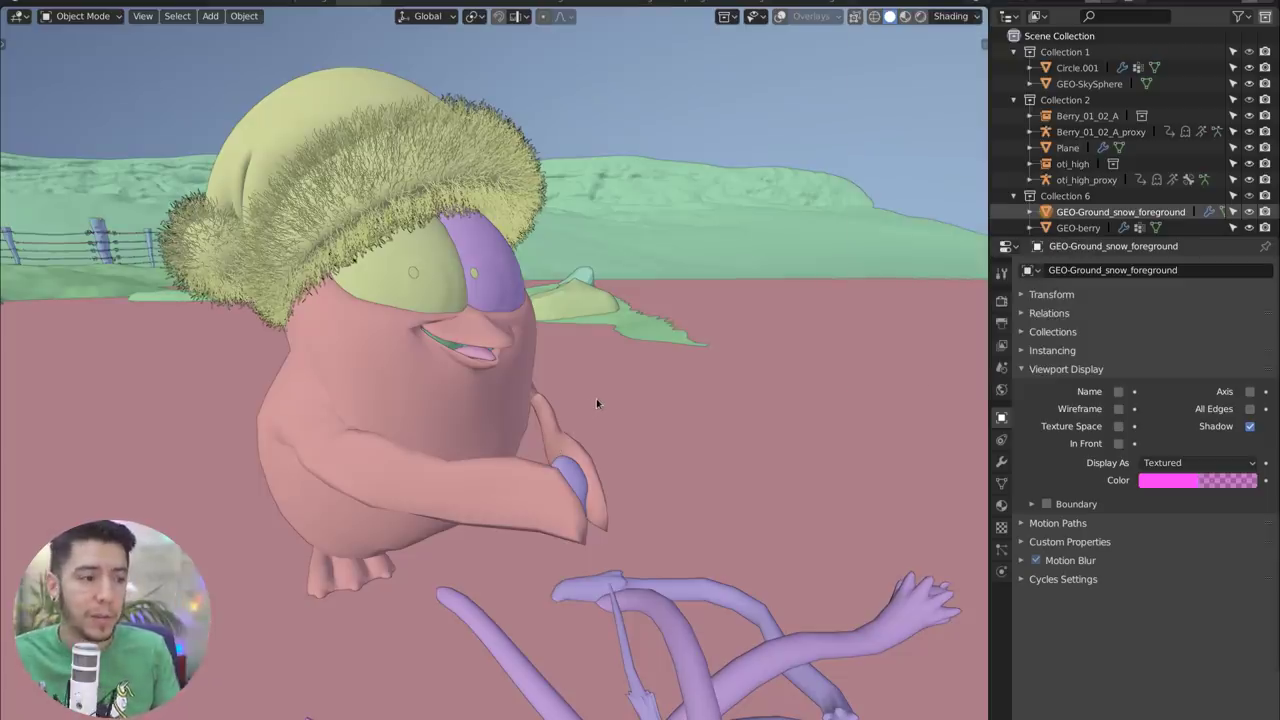
middle_click_drag(597, 403, 670, 402)
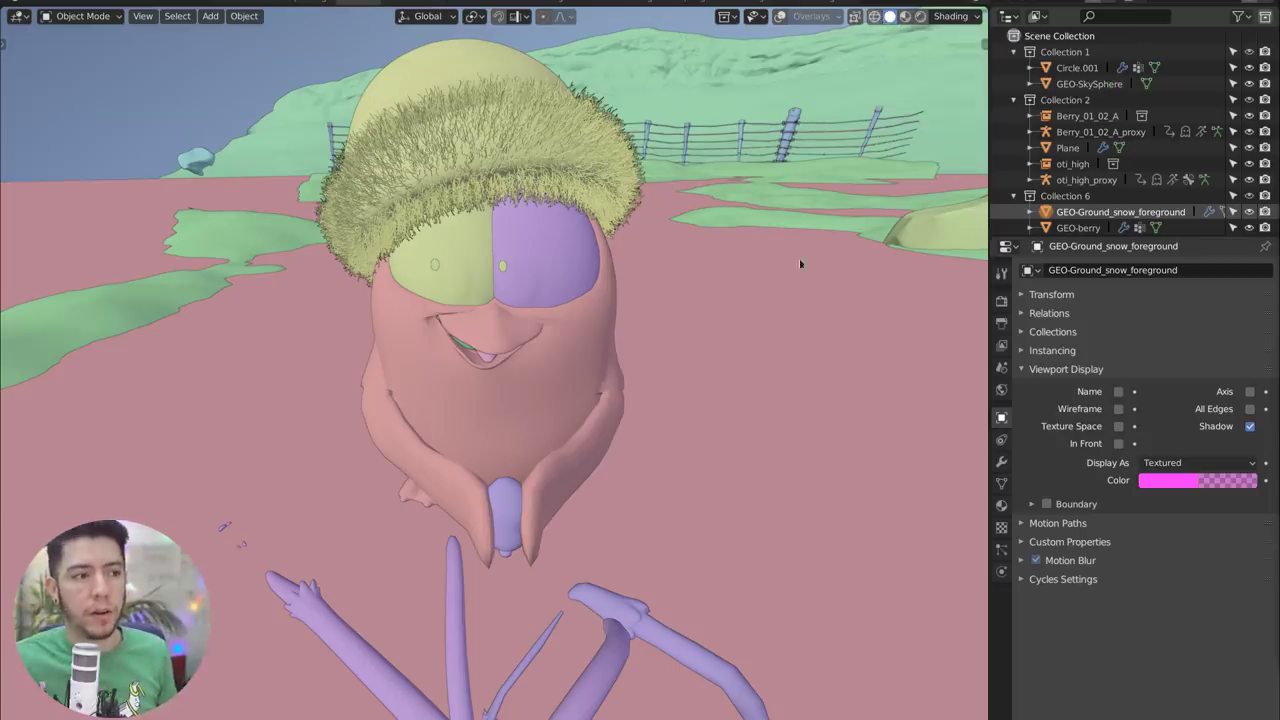
- Compare the random colours in wireframe and solid views, ending back in wireframe
key("shift+z")
scroll(629, 323, "down", 3)
mouse_move(629, 323)
middle_mouse_down()
mouse_move(687, 383)
mouse_move(460, 353)
mouse_move(571, 360)
mouse_move(575, 349)
middle_mouse_up()
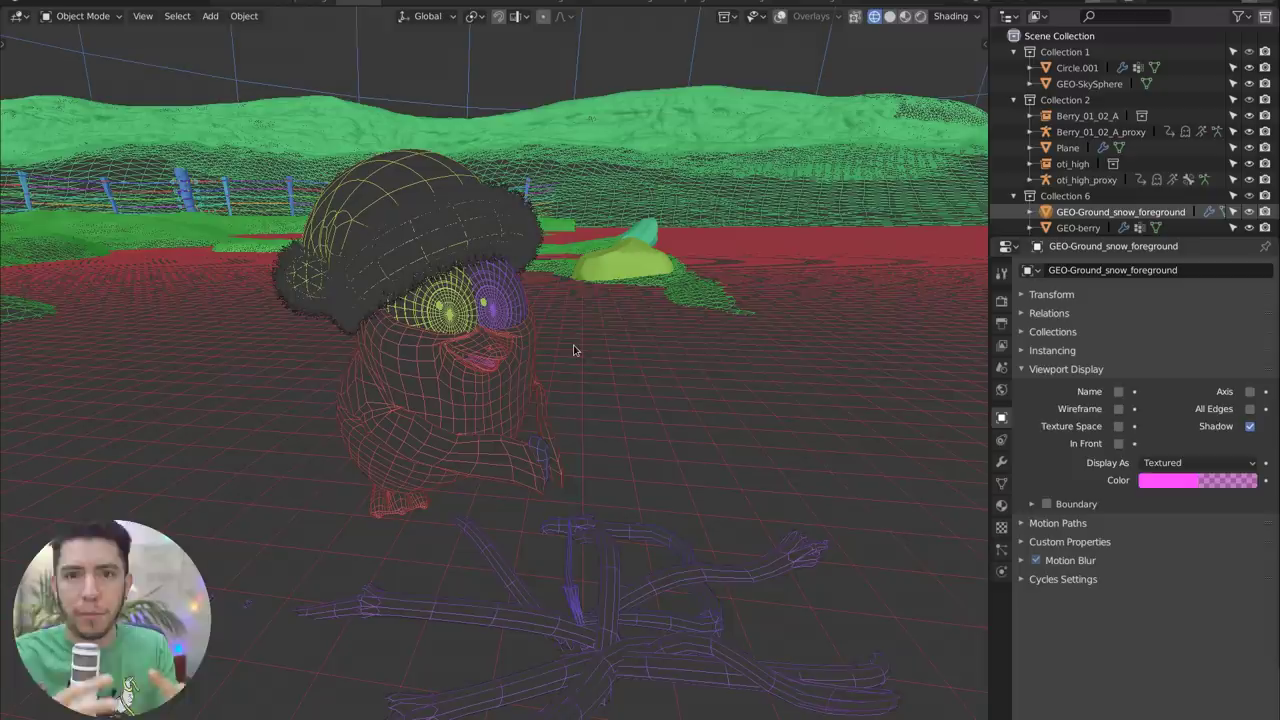
left_click(958, 17)
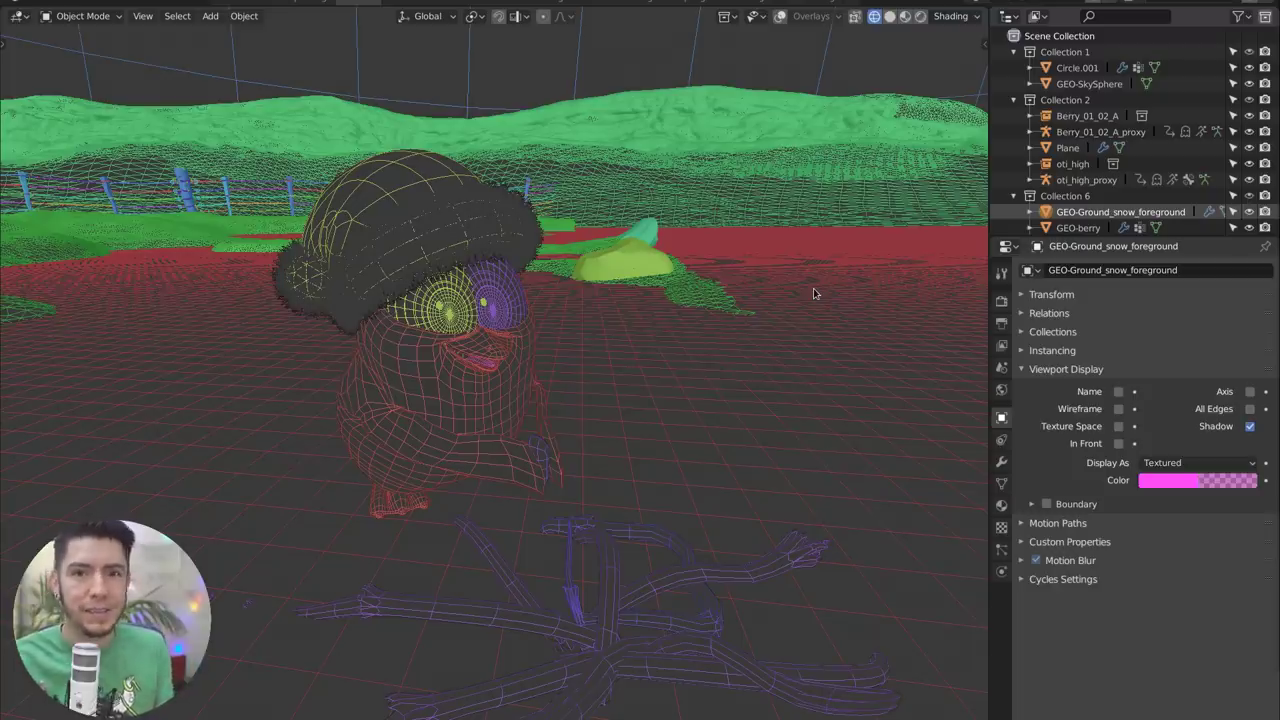
left_click(889, 16)
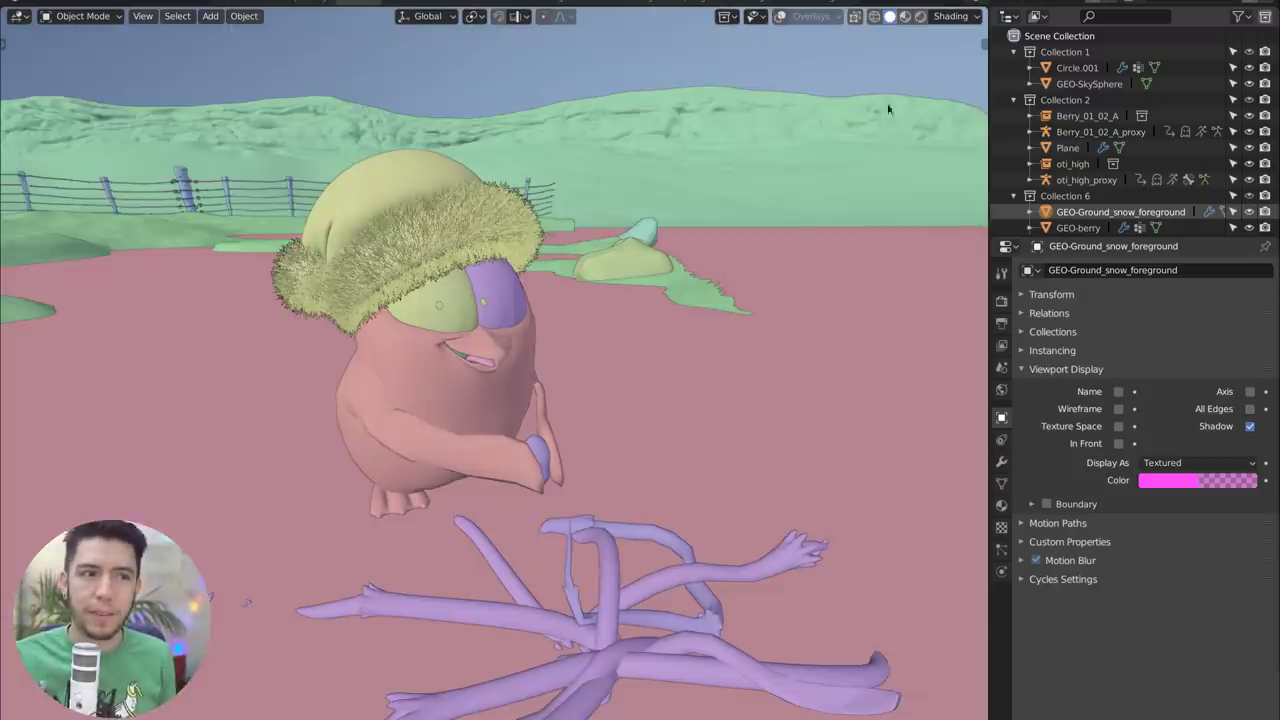
left_click(960, 16)
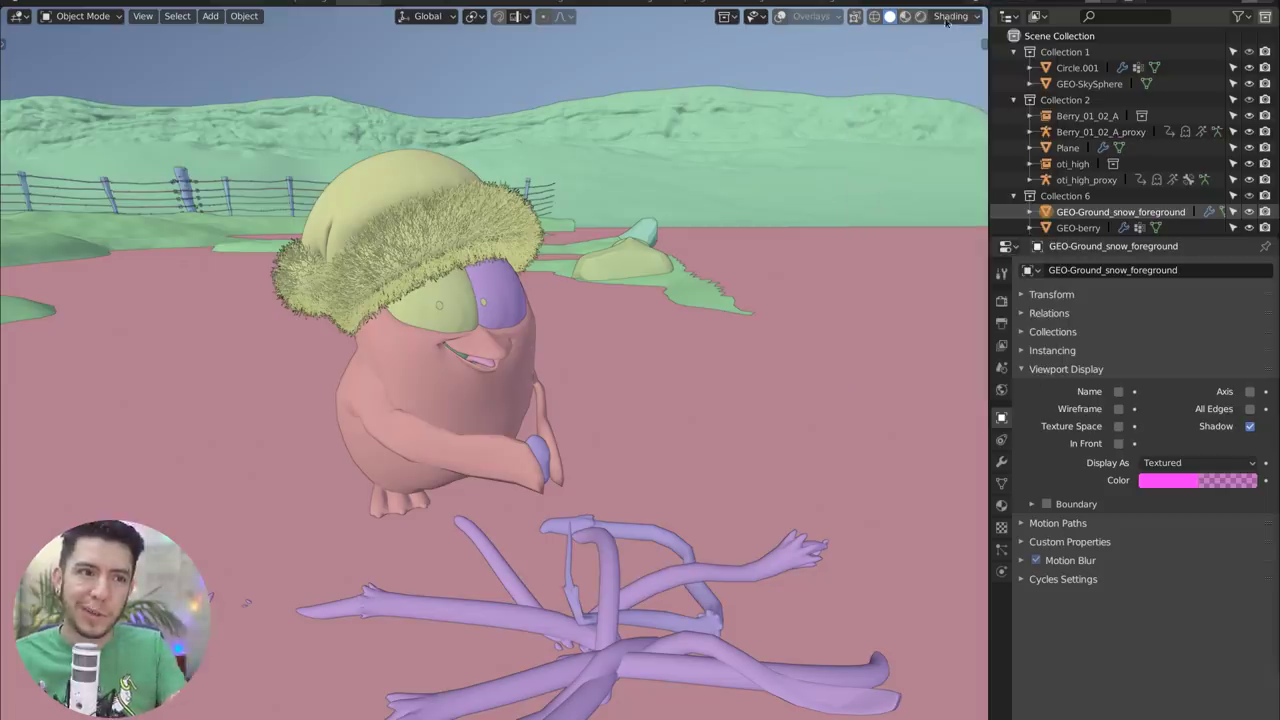
left_click(874, 16)
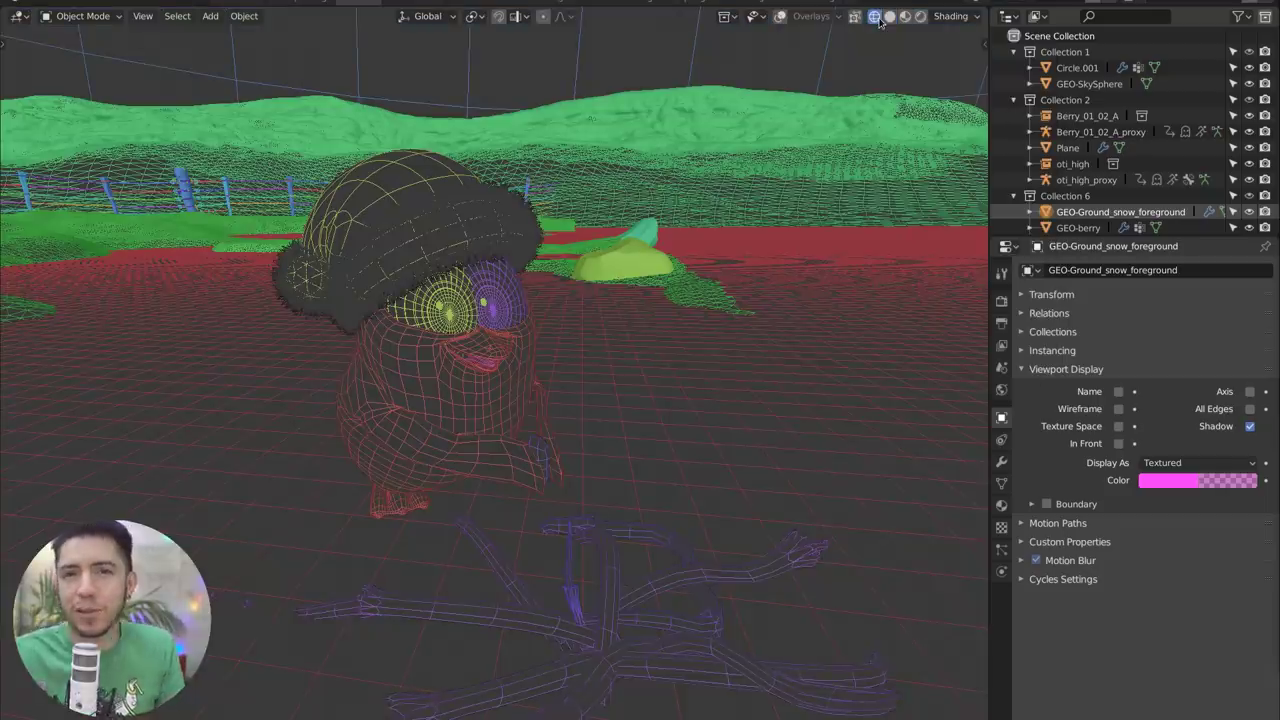
scroll(562, 340, "down", 3)
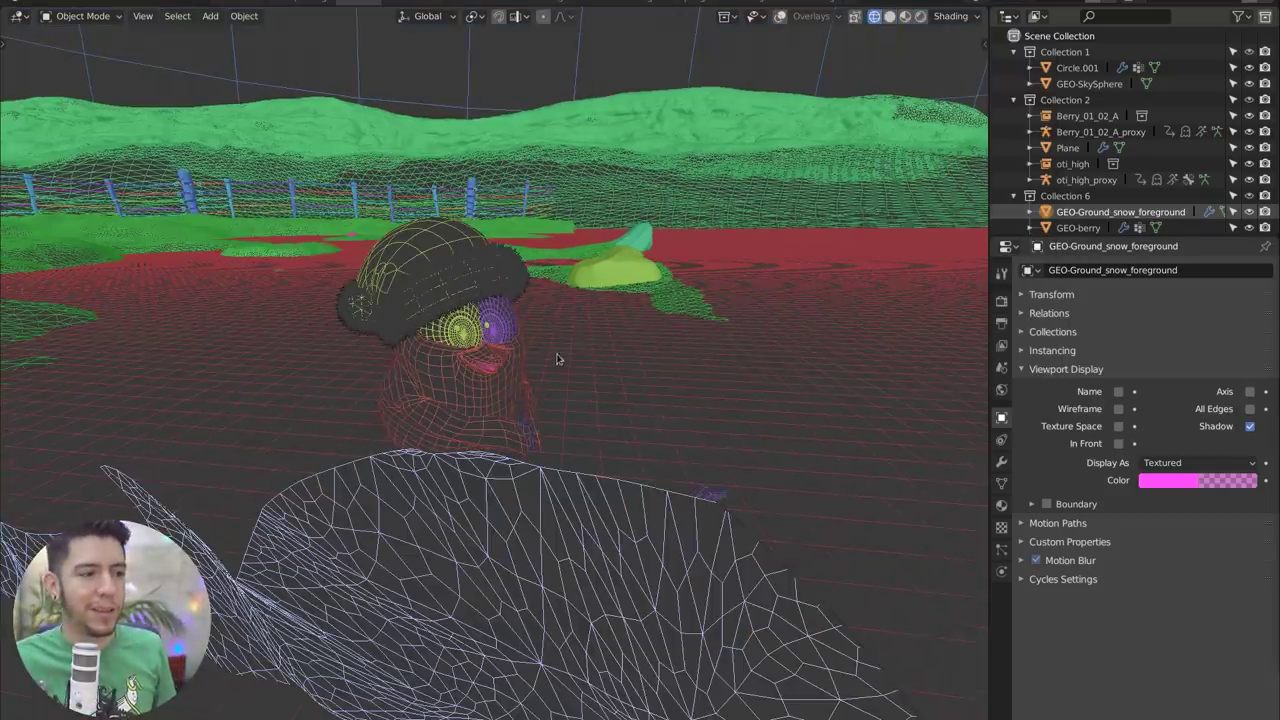
scroll(557, 359, "up", 4)
- Open hero_p31_wide_people.blend from the Open Recent list (Shift+Ctrl+O)
key("ctrl+shift+o")
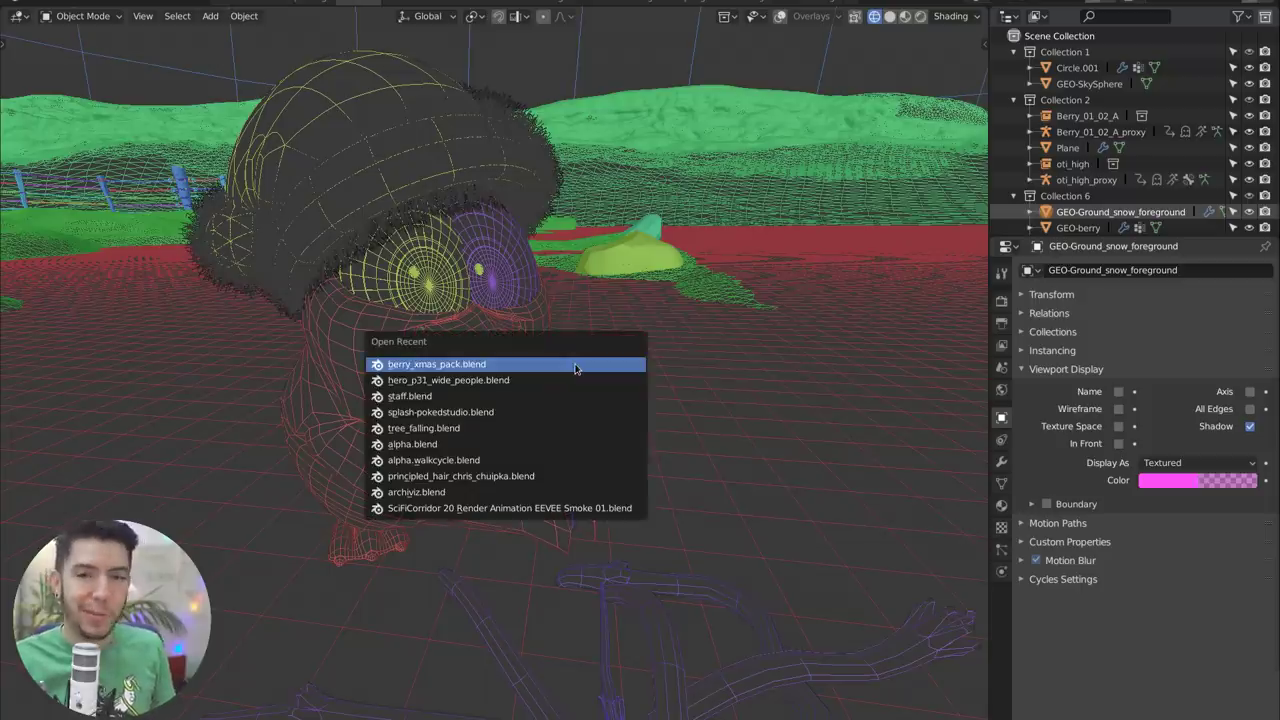
key("Down")
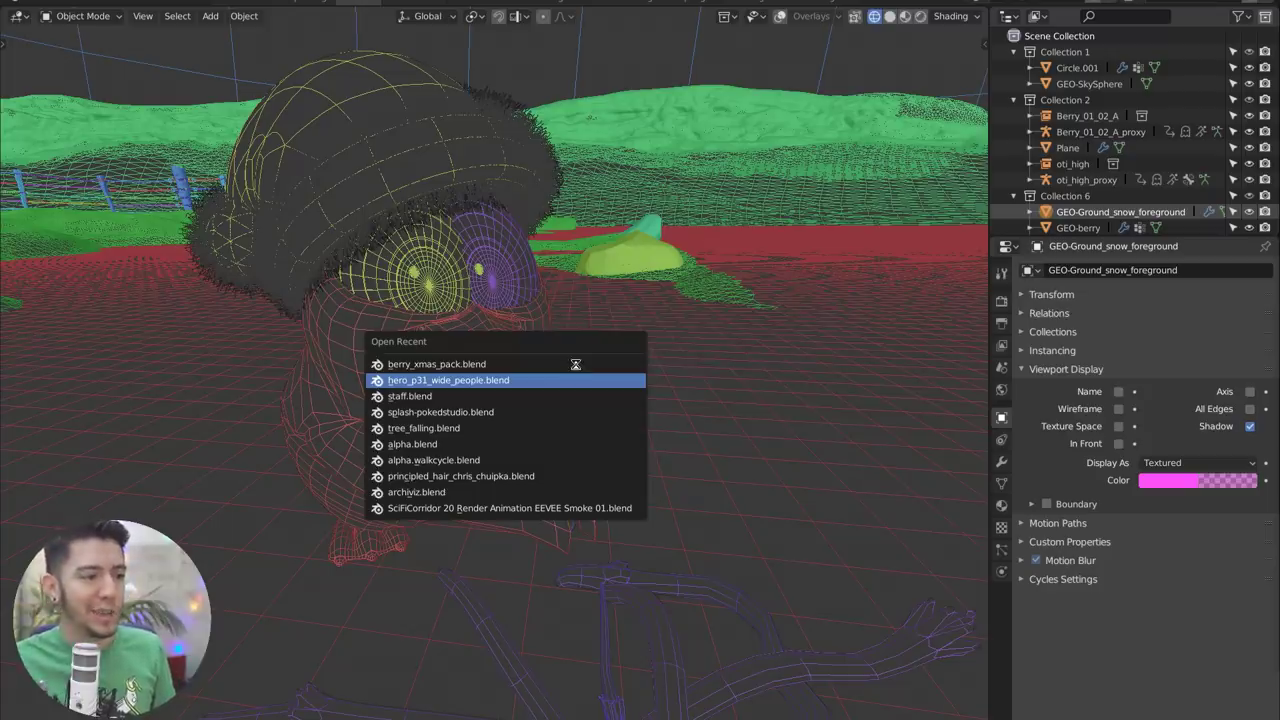
key("Return")
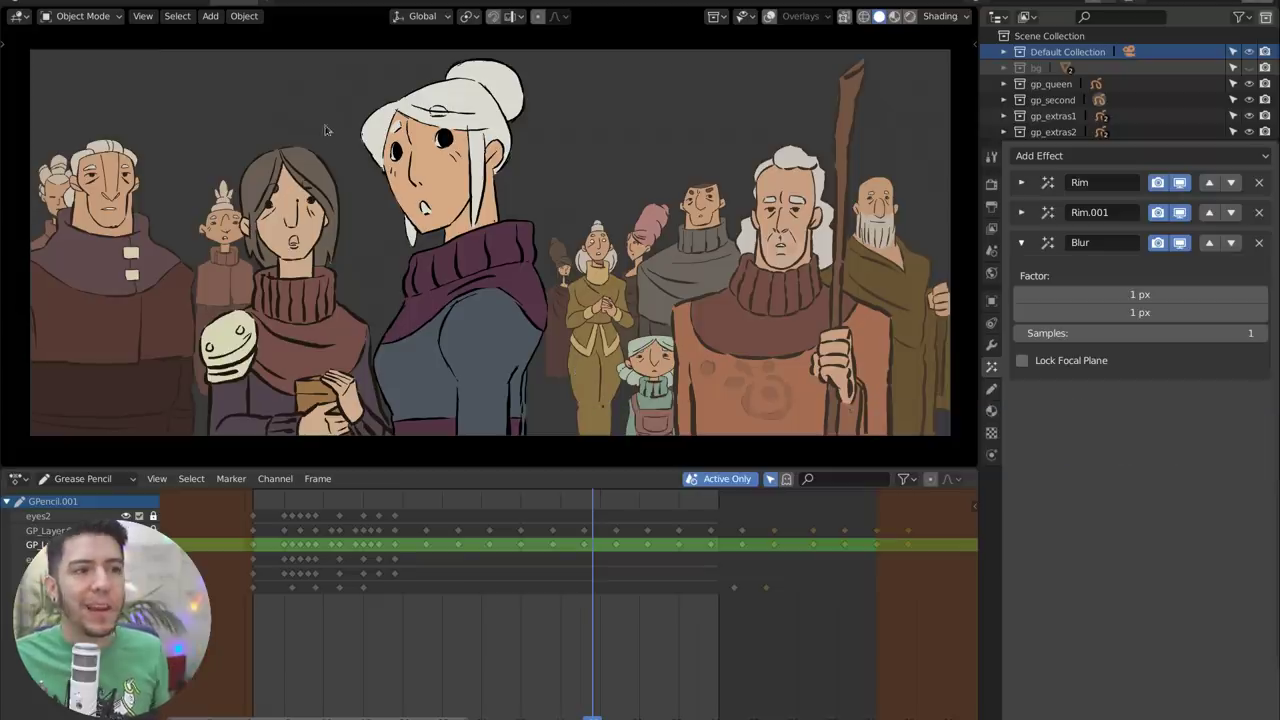
- Cycle the crowd through Material Preview, Solid and Wireframe shading, and select the GPencil drawing
left_click(894, 16)
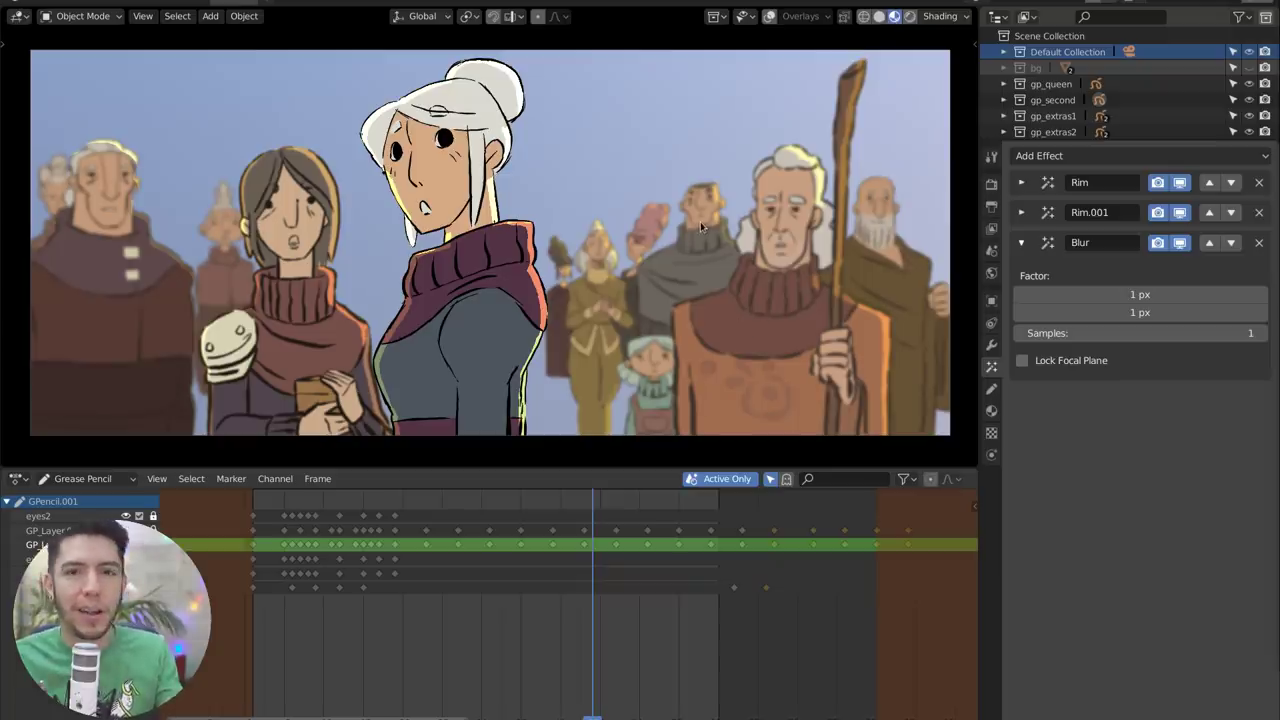
left_click(880, 17)
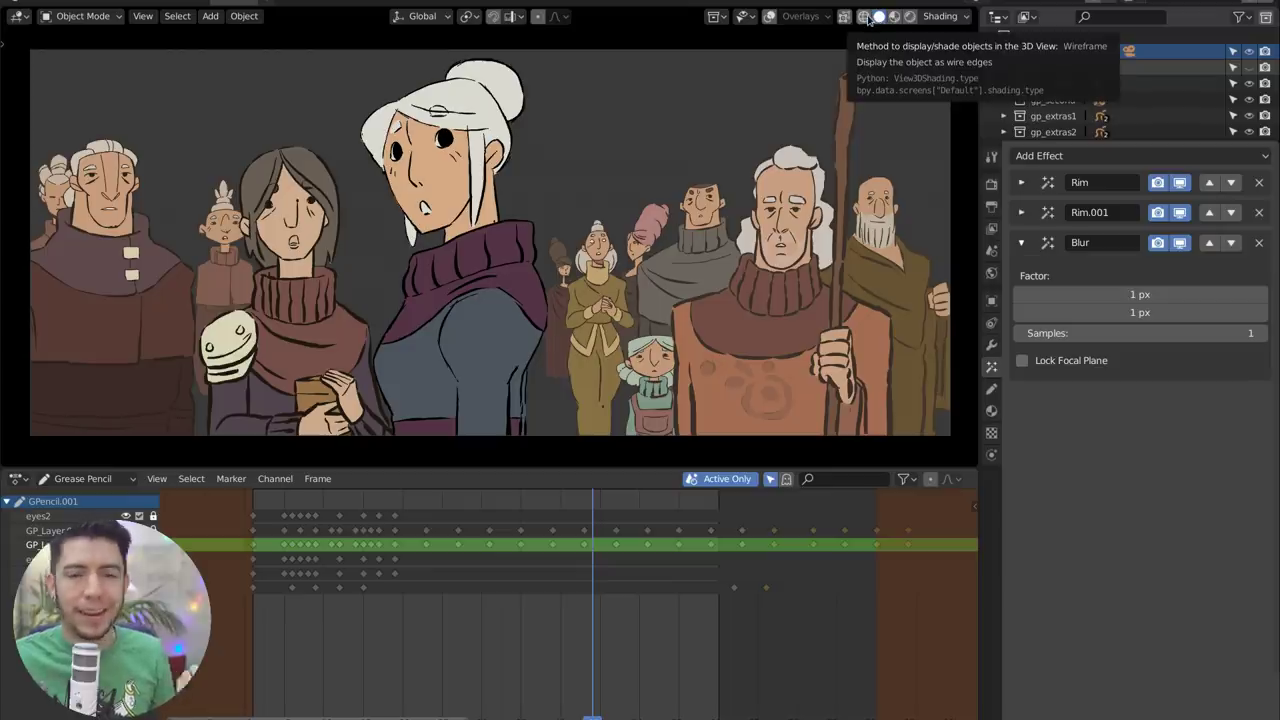
left_click(864, 17)
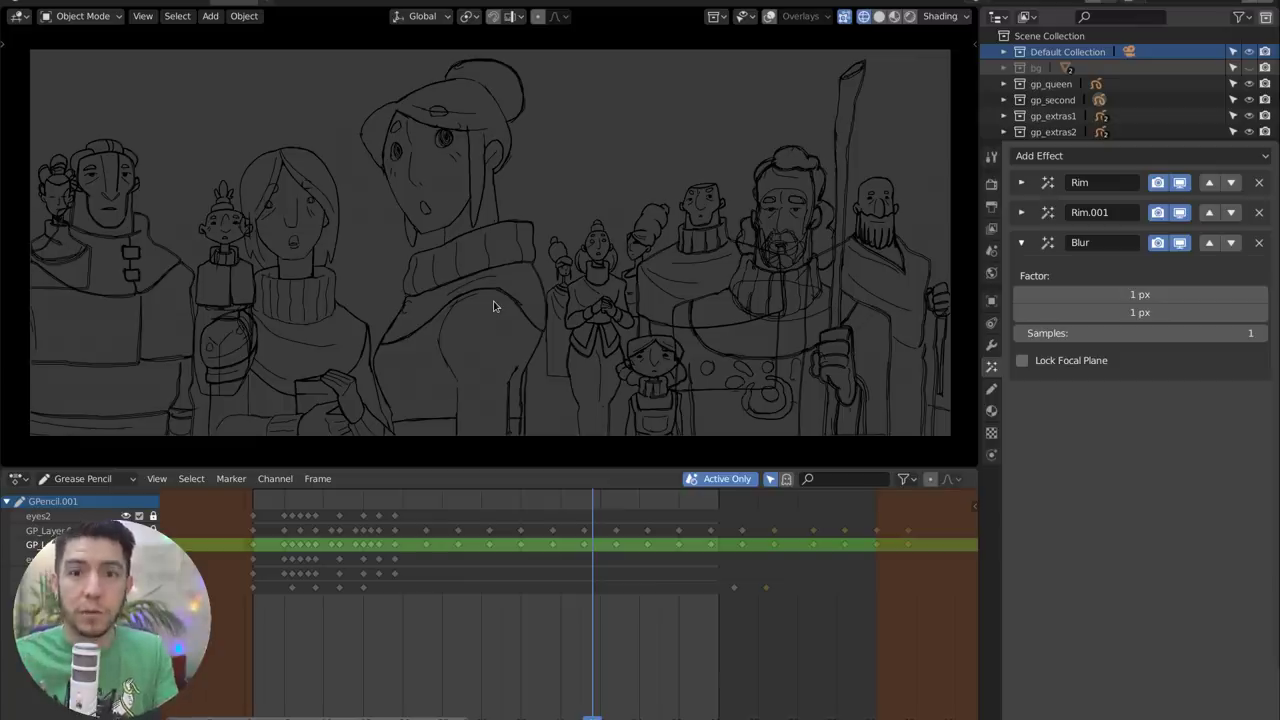
left_click(470, 310)
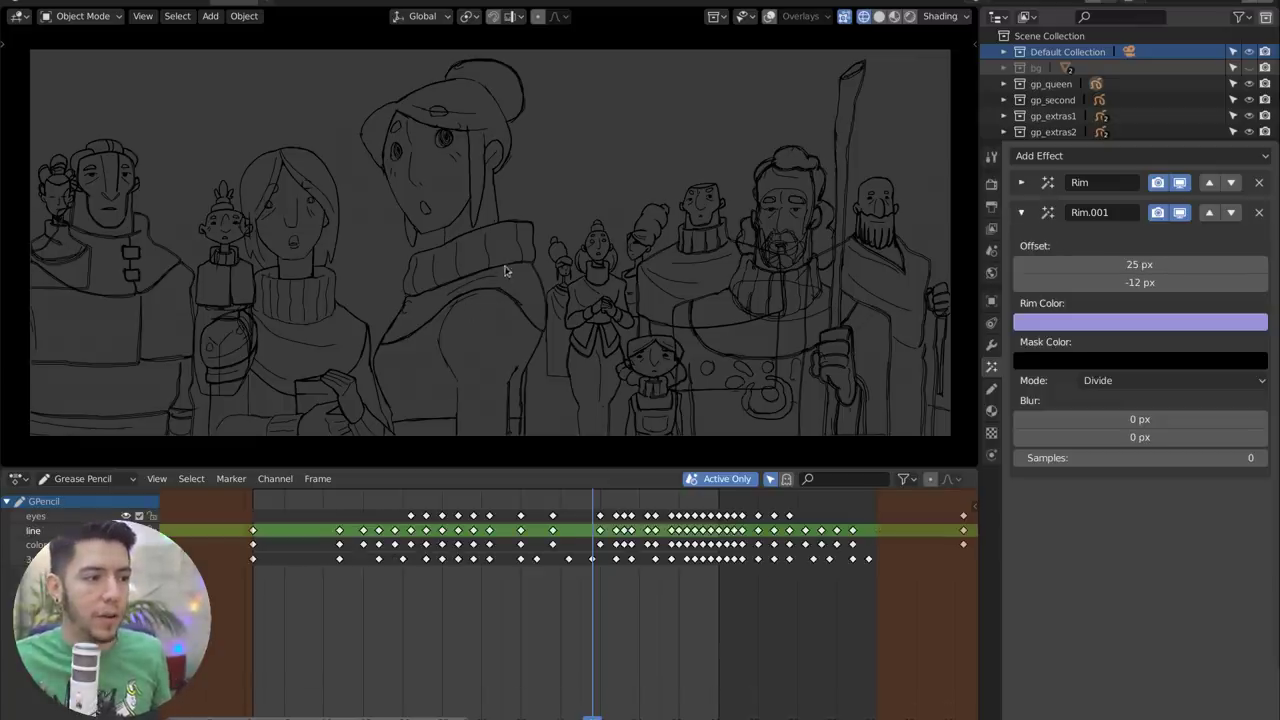
scroll(487, 252, "up", 4)
scroll(520, 194, "down", 4)
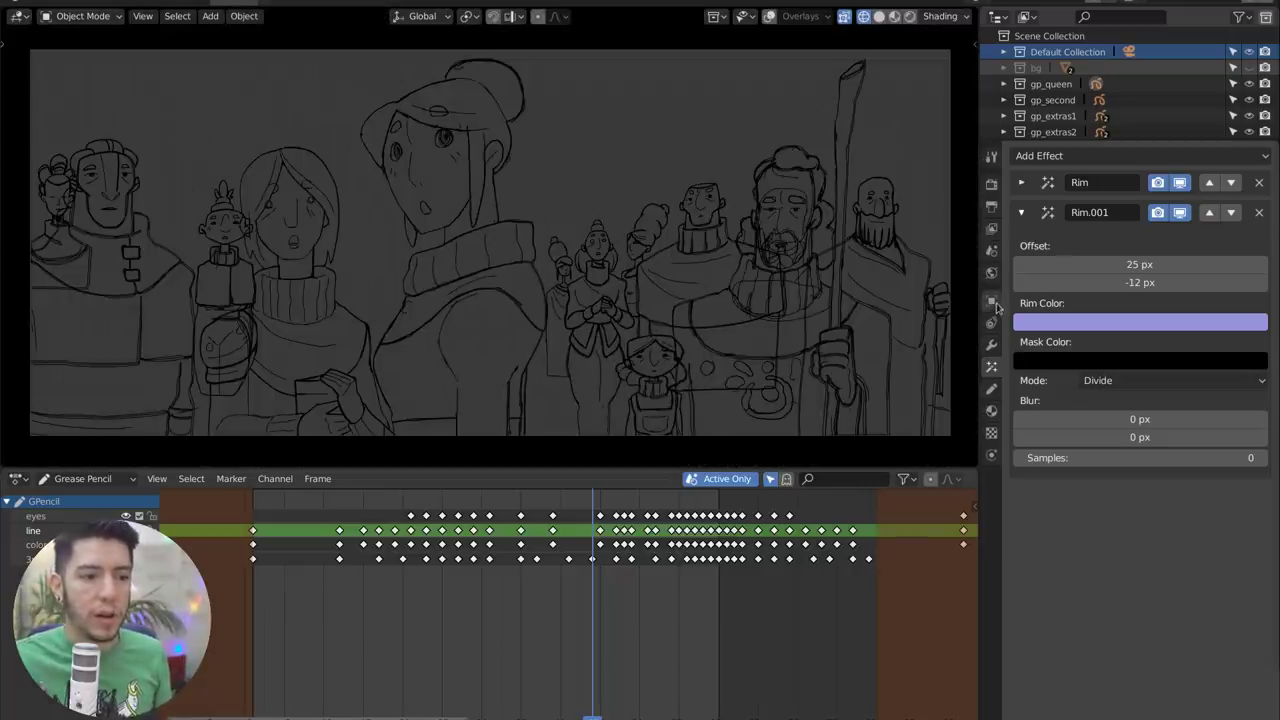
left_click(940, 17)
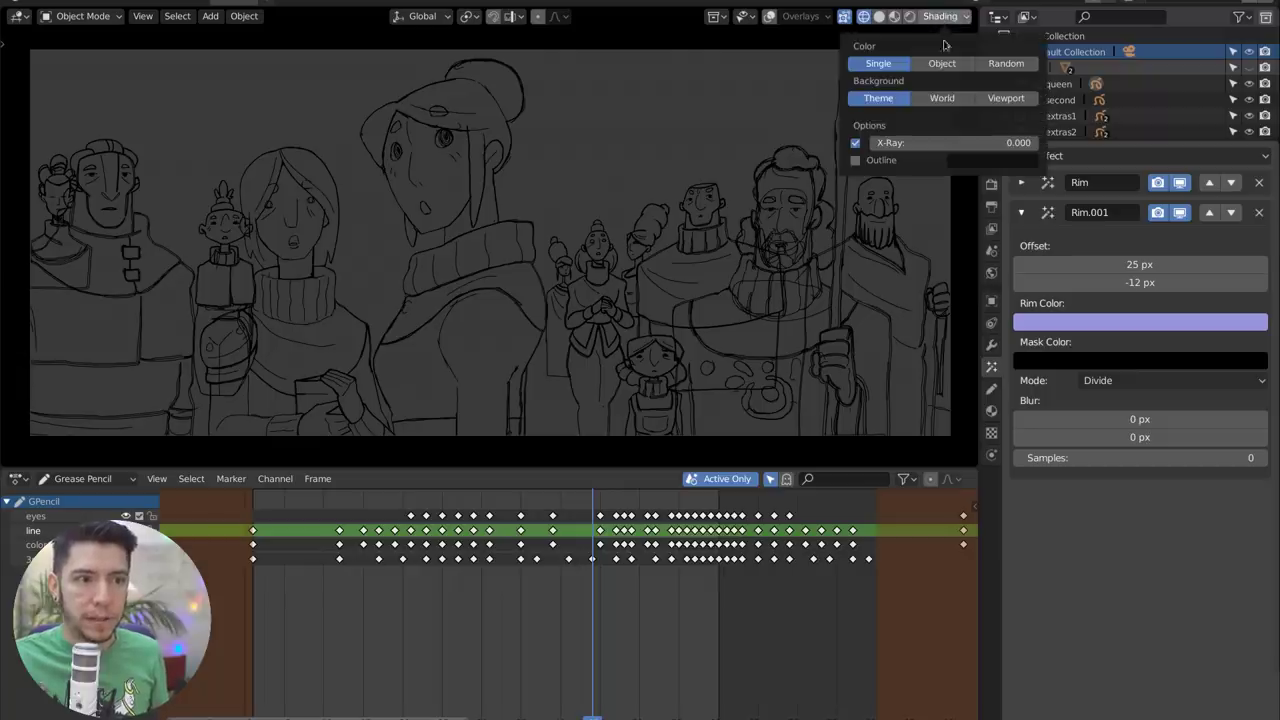
- Set wireframe Color to Object, turning strokes white, and show MAINCHARACTER's object properties
left_click(942, 63)
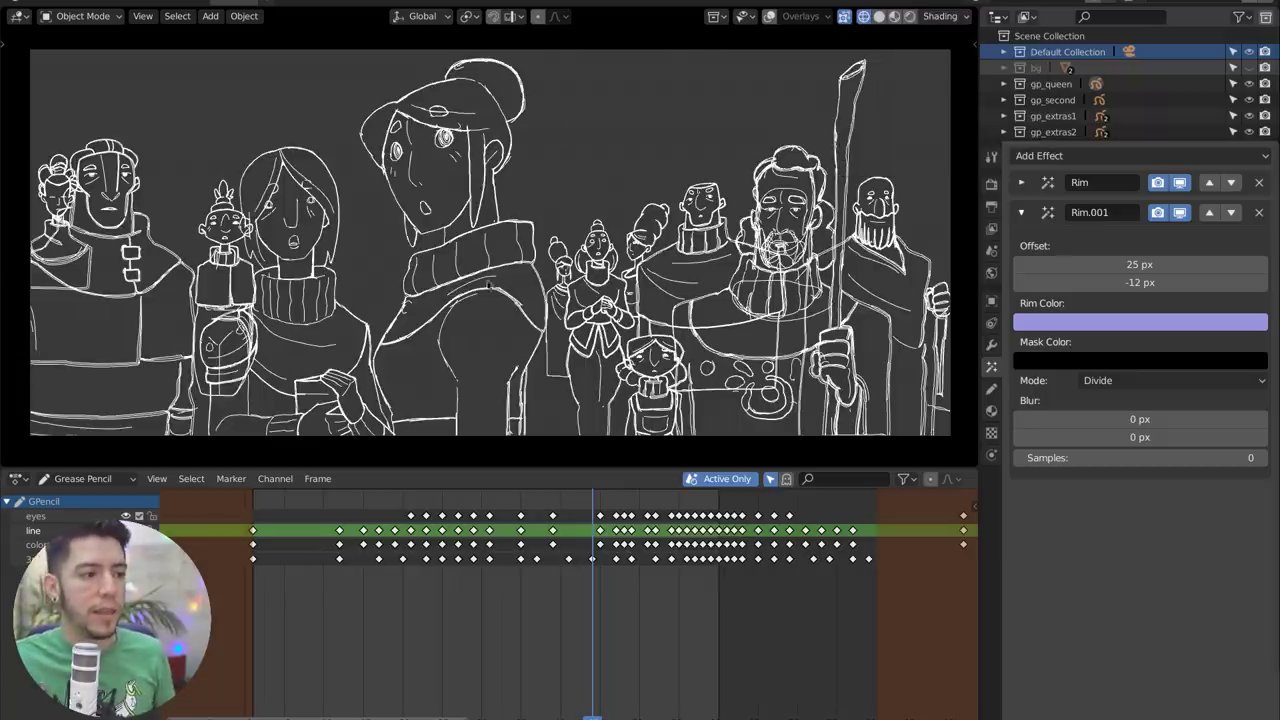
left_click(991, 300)
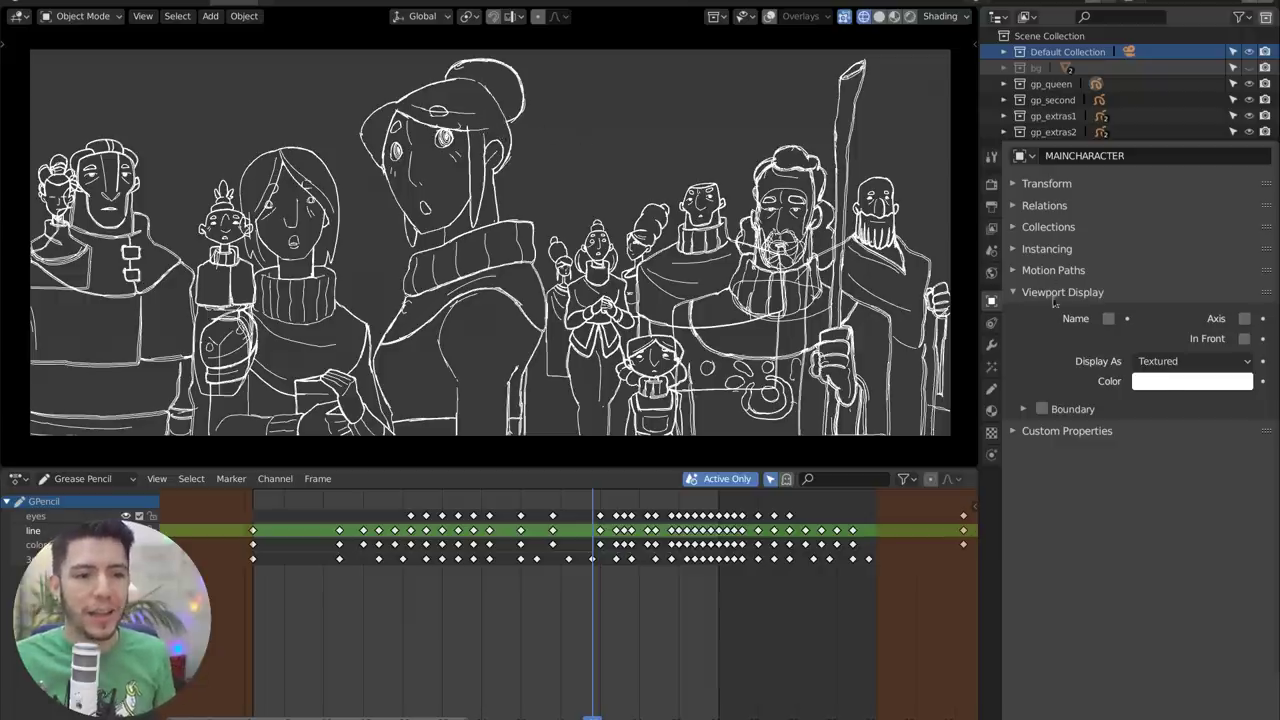
- Set the MAINCHARACTER object's viewport display colour to red
left_click(1180, 385)
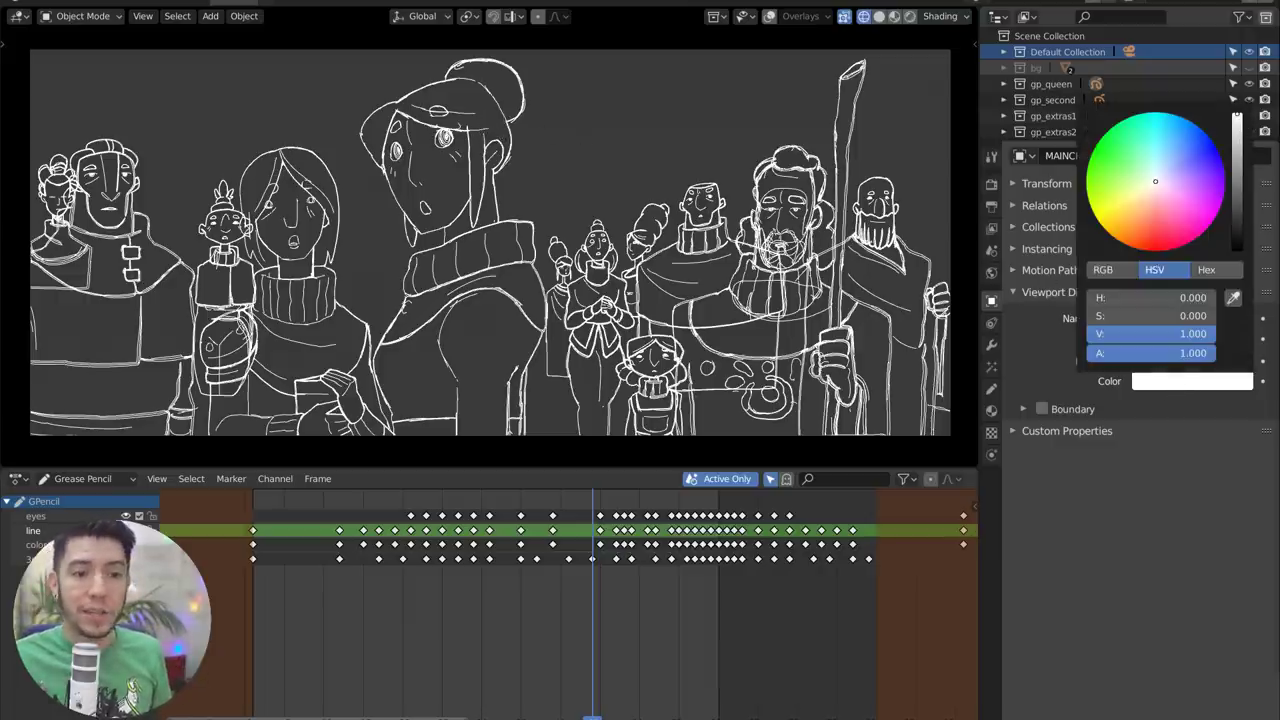
left_click(1160, 223)
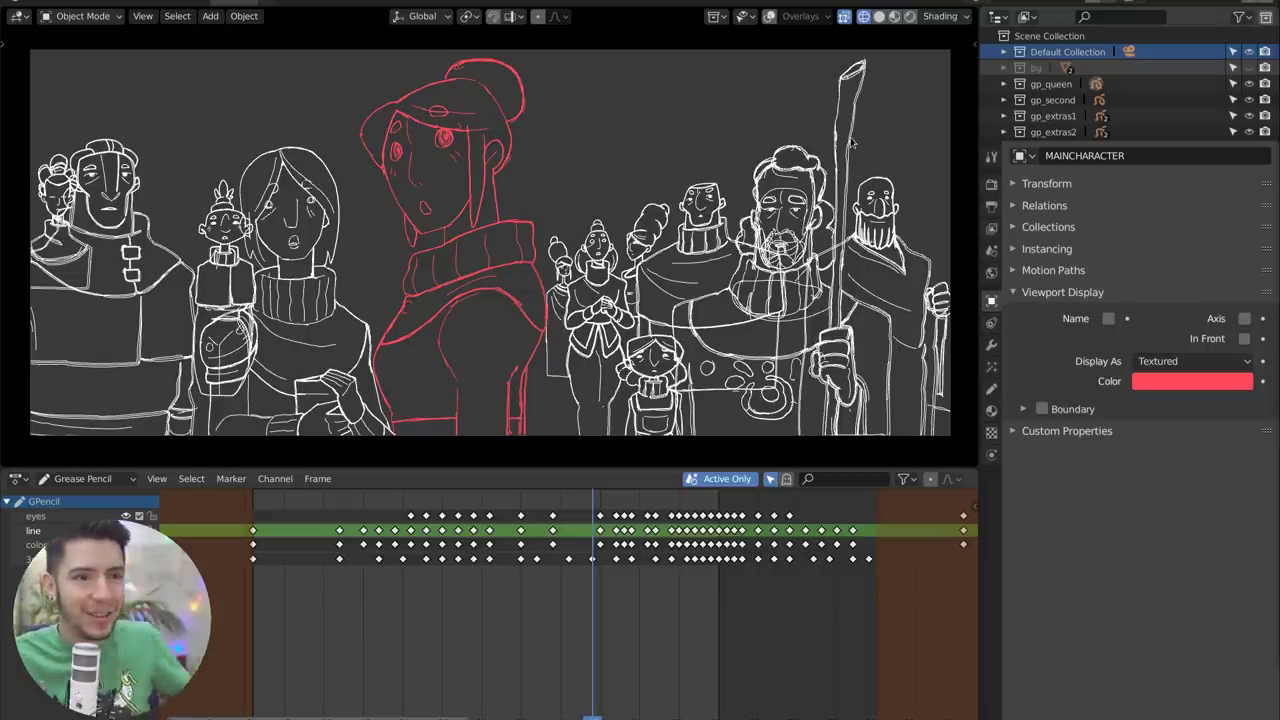
left_click(938, 17)
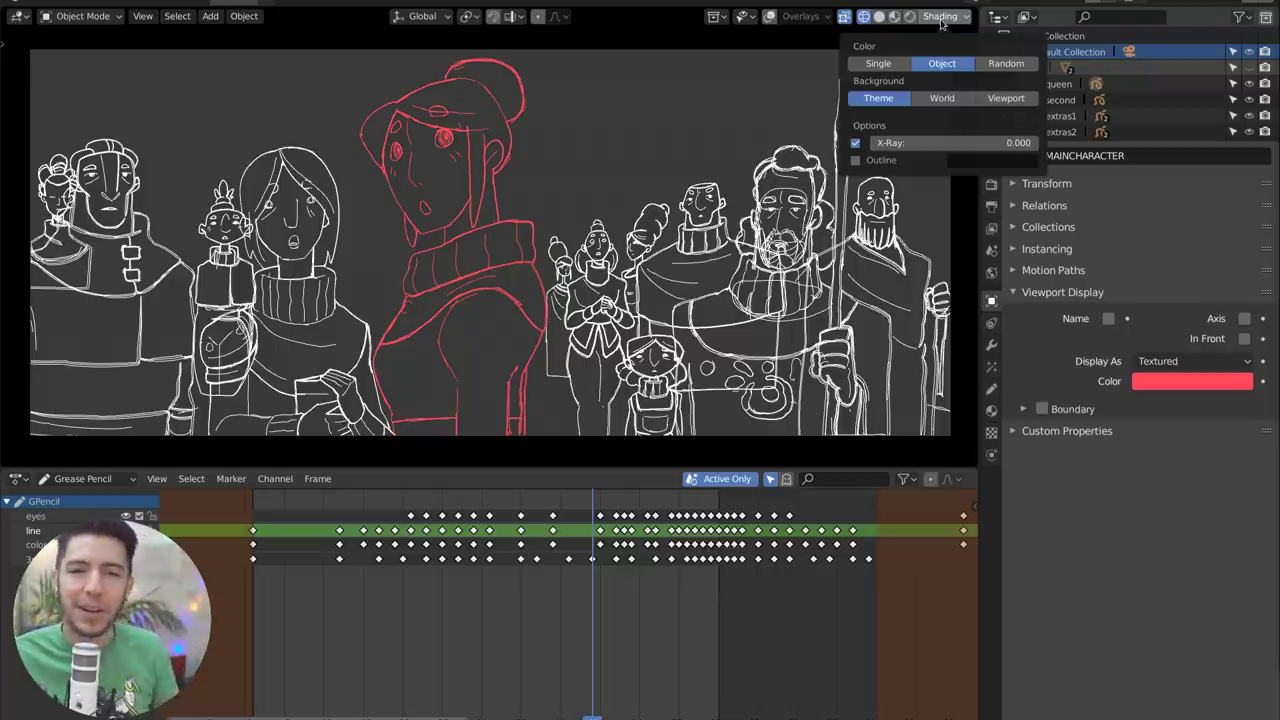
left_click(1007, 64)
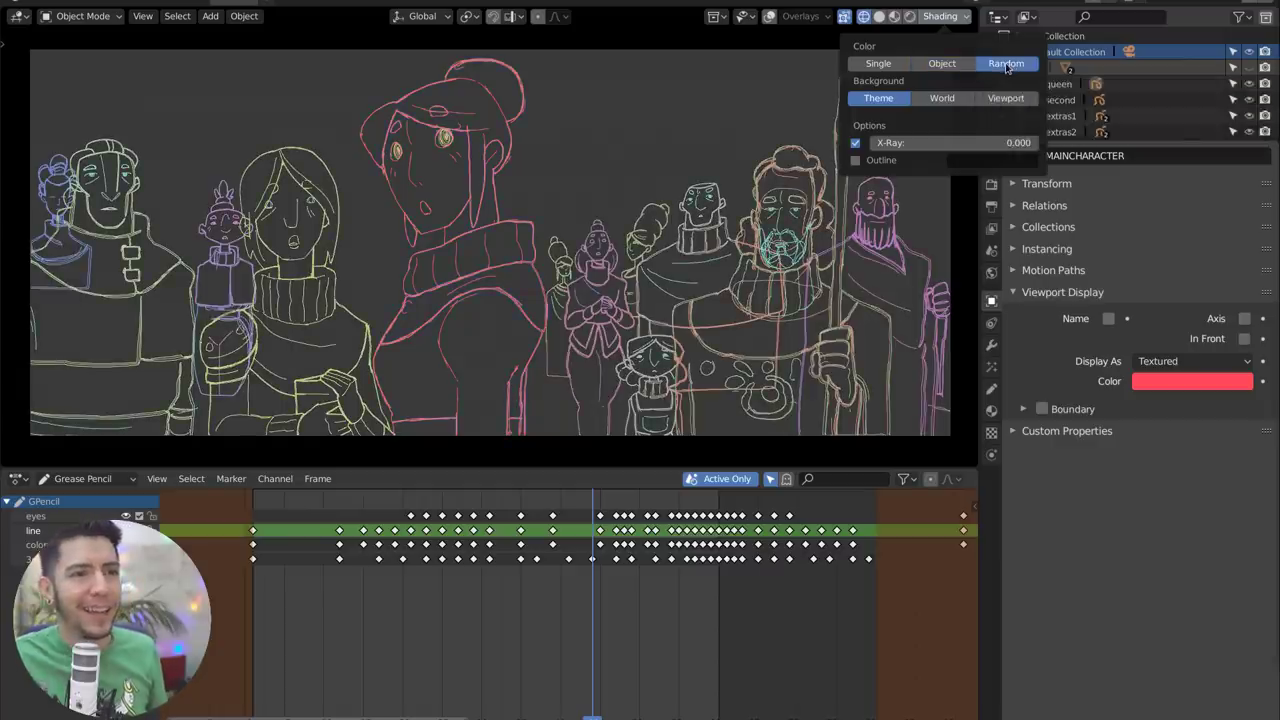
middle_click_drag(840, 182, 826, 201, "shift")
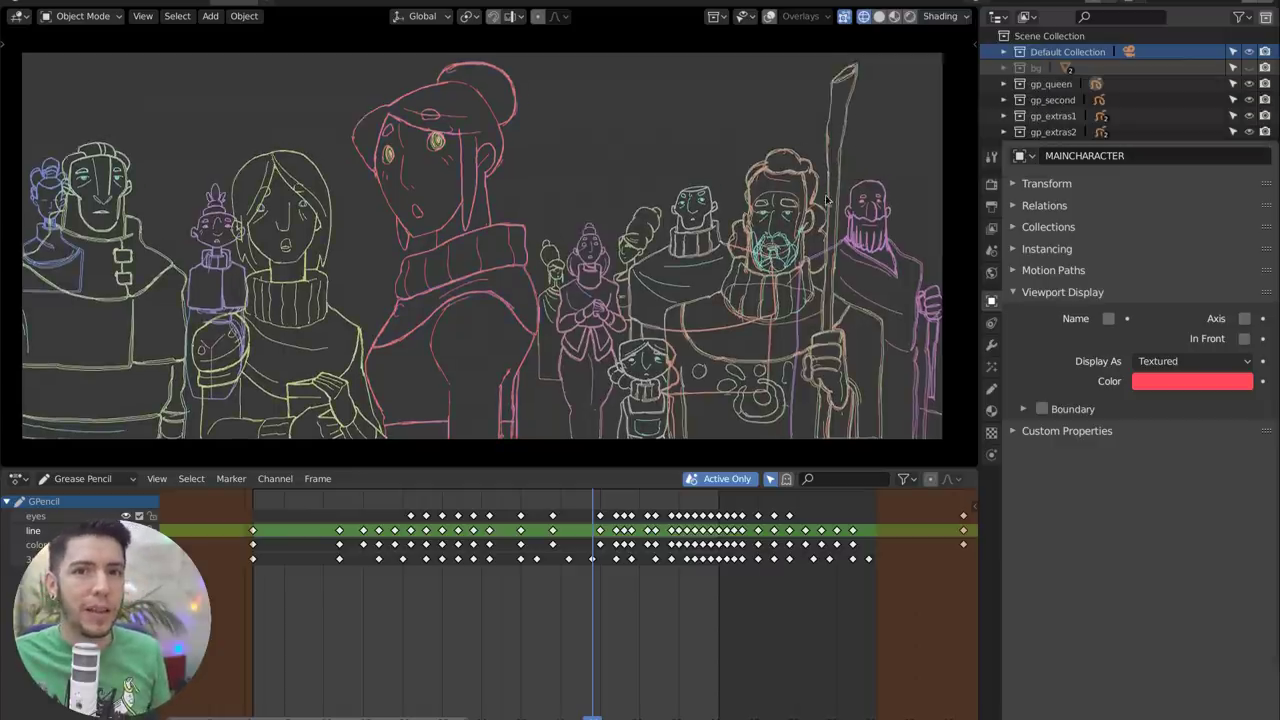
scroll(826, 201, "up", 4)
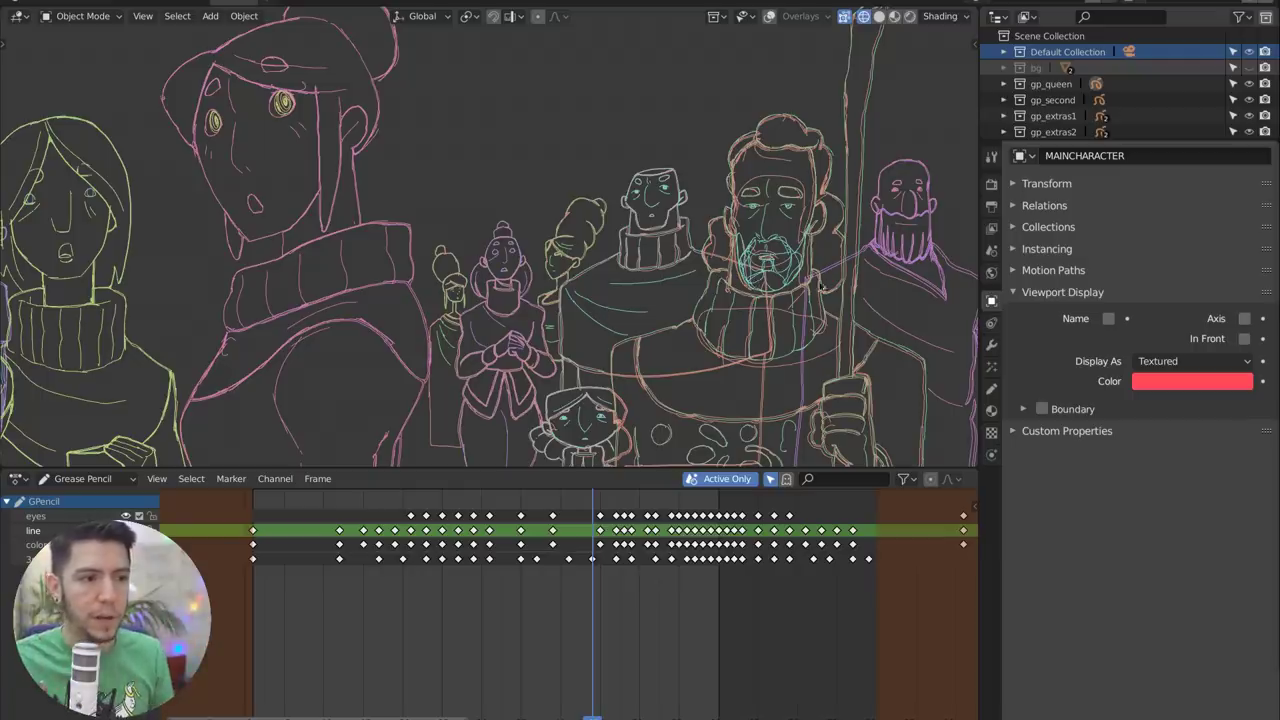
scroll(820, 240, "up", 3)
scroll(771, 238, "up", 4)
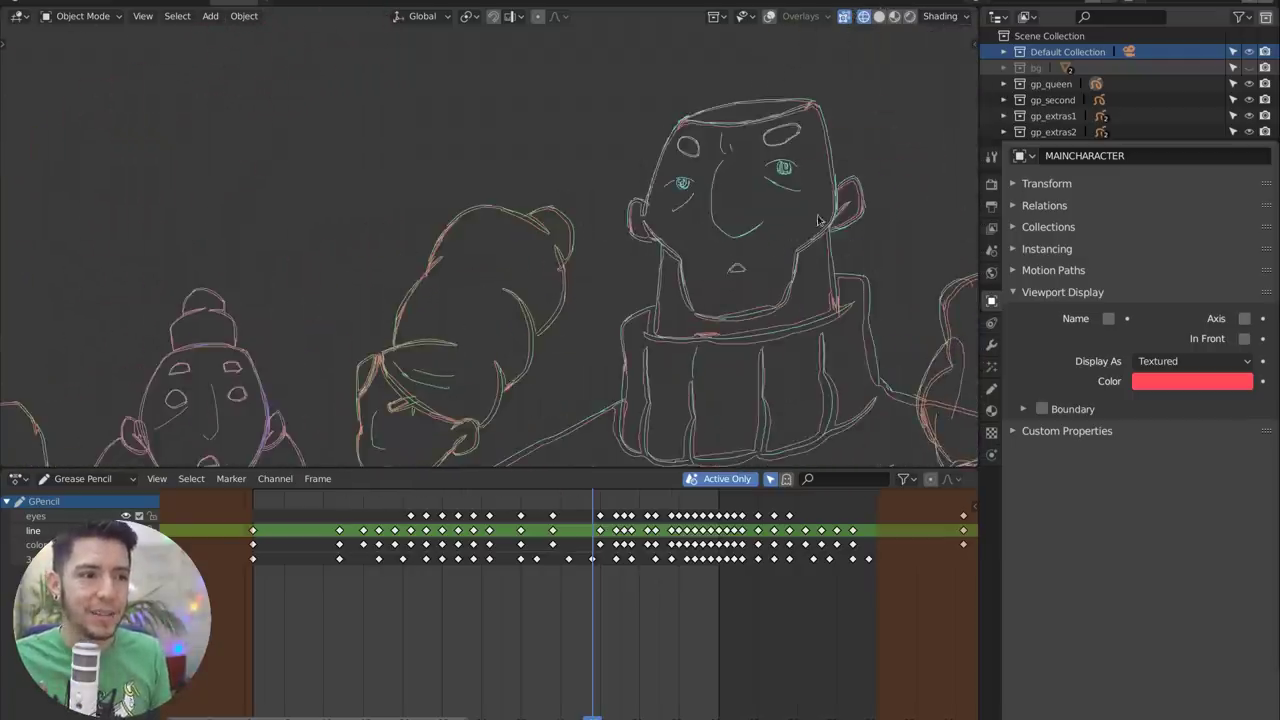
scroll(760, 225, "down", 6, "ctrl")
scroll(740, 205, "up", 2)
scroll(740, 205, "up", 2)
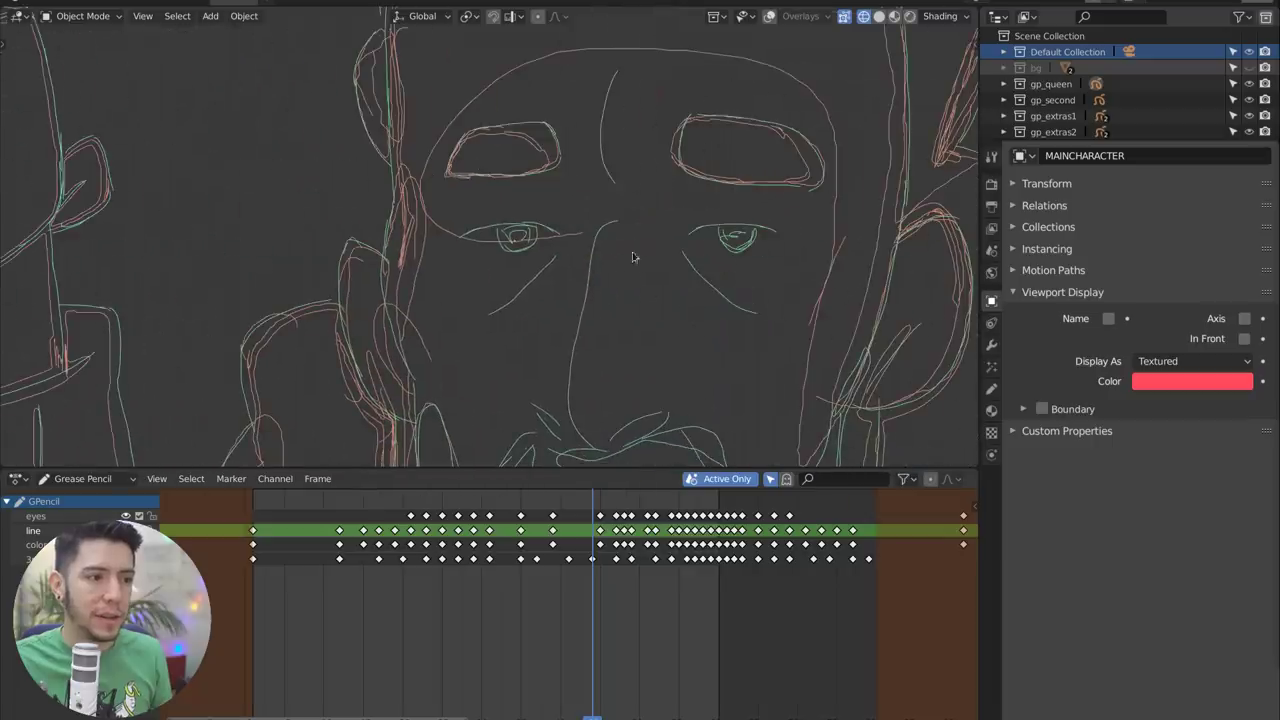
scroll(601, 237, "down", 4)
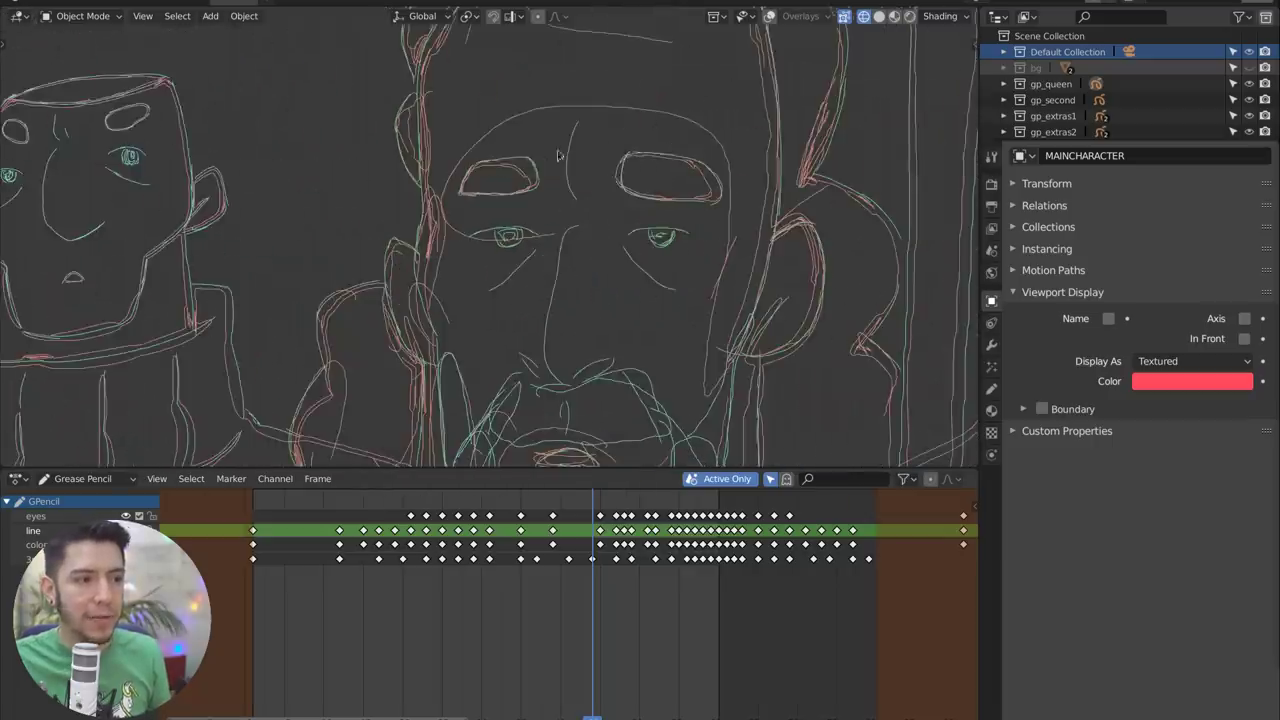
scroll(572, 255, "up", 2)
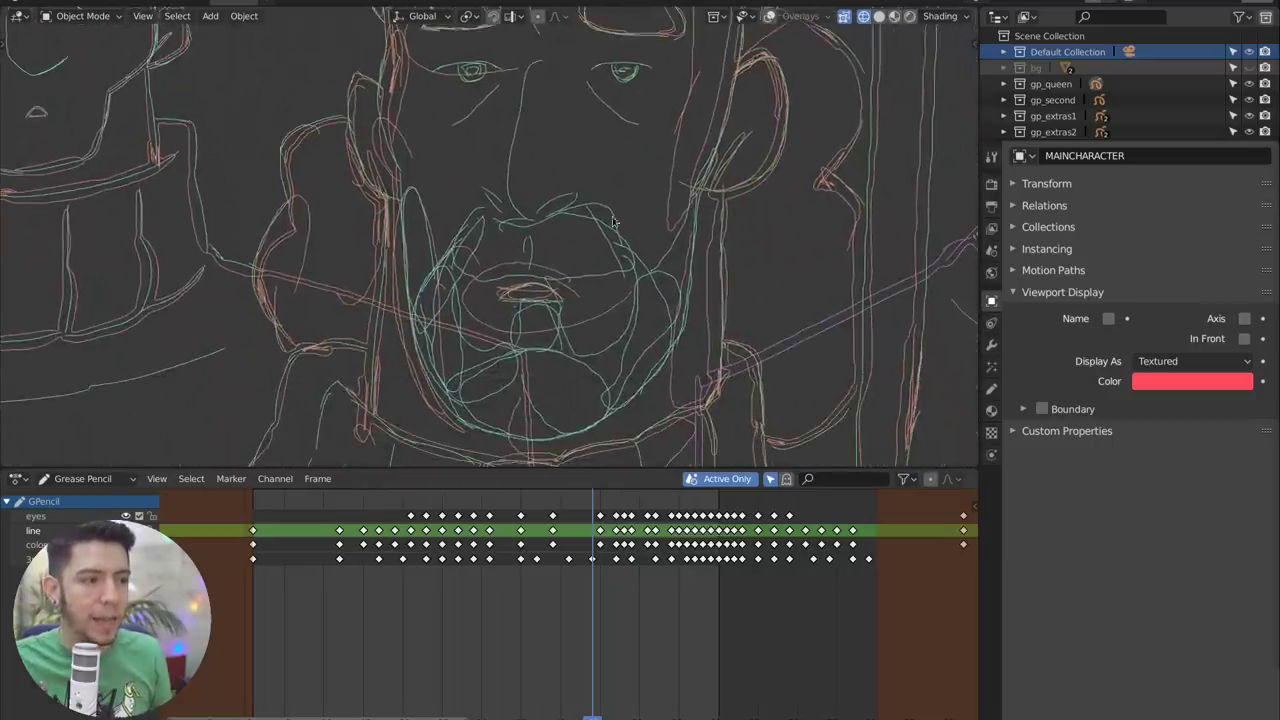
scroll(493, 260, "down", 2)
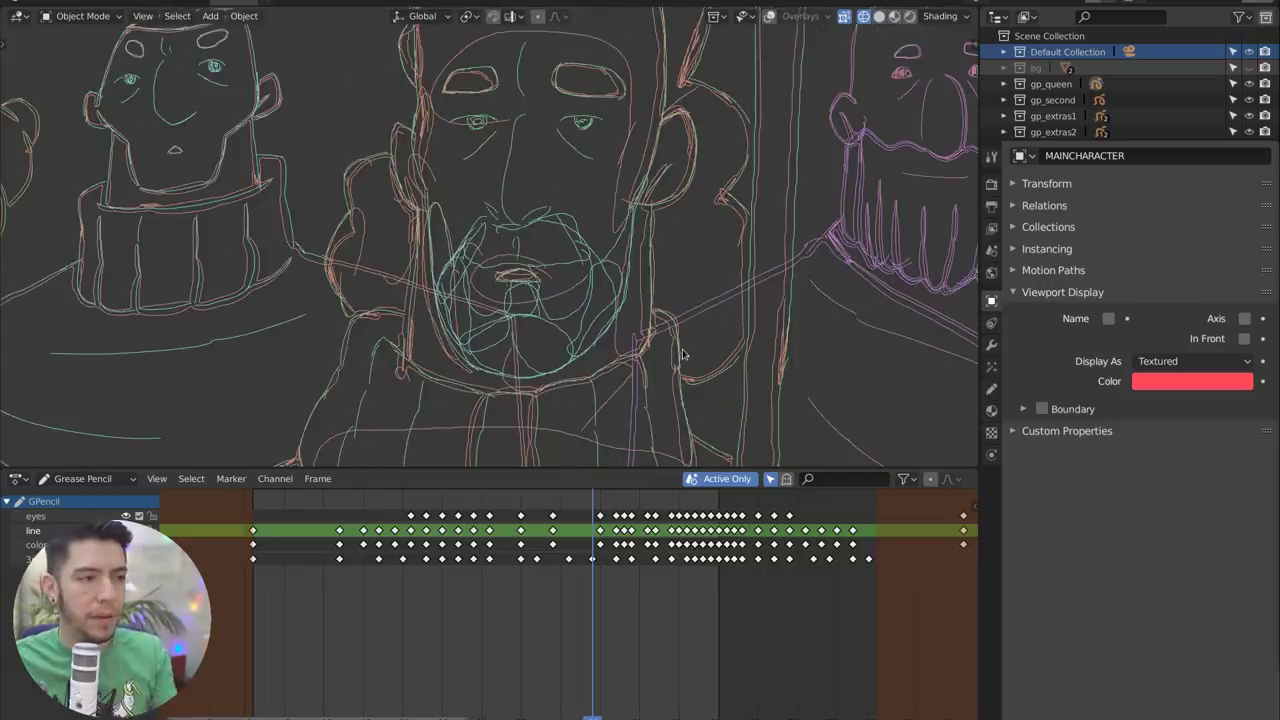
scroll(648, 313, "down", 2)
scroll(640, 300, "down", 2)
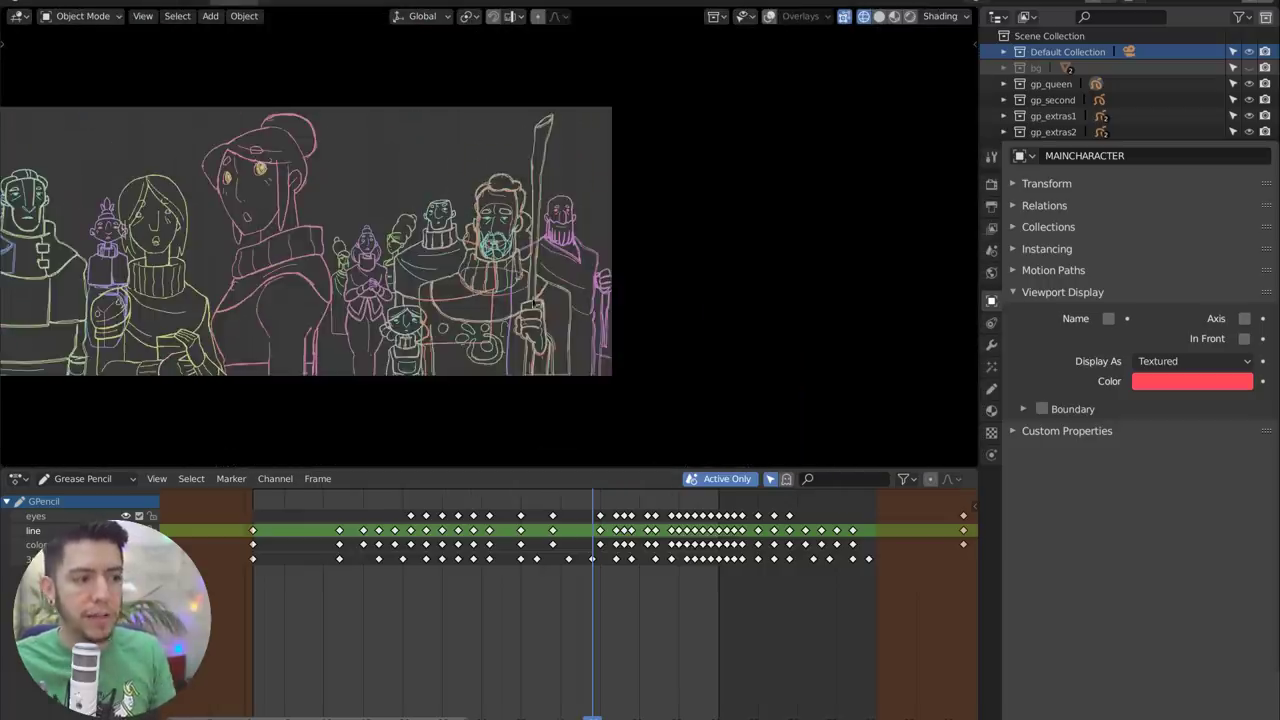
scroll(636, 286, "down", 1)
scroll(712, 250, "up", 3)
scroll(740, 252, "up", 3)
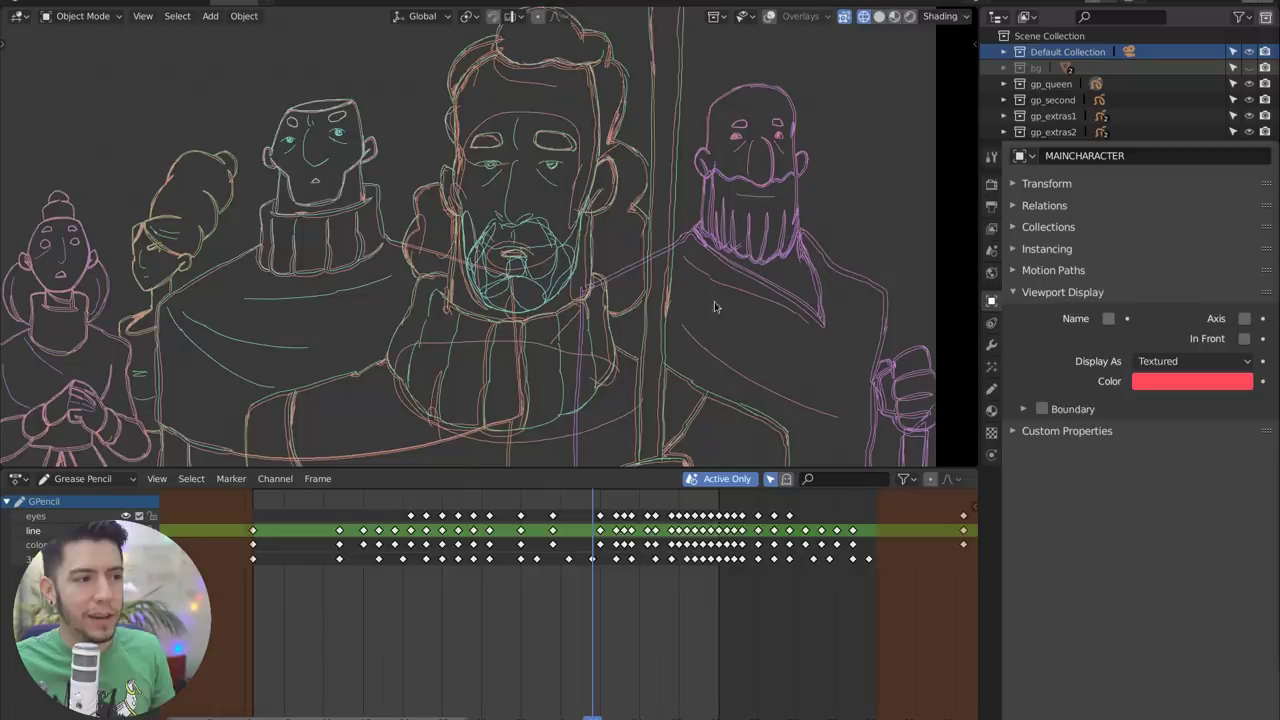
scroll(706, 316, "down", 6, "shift")
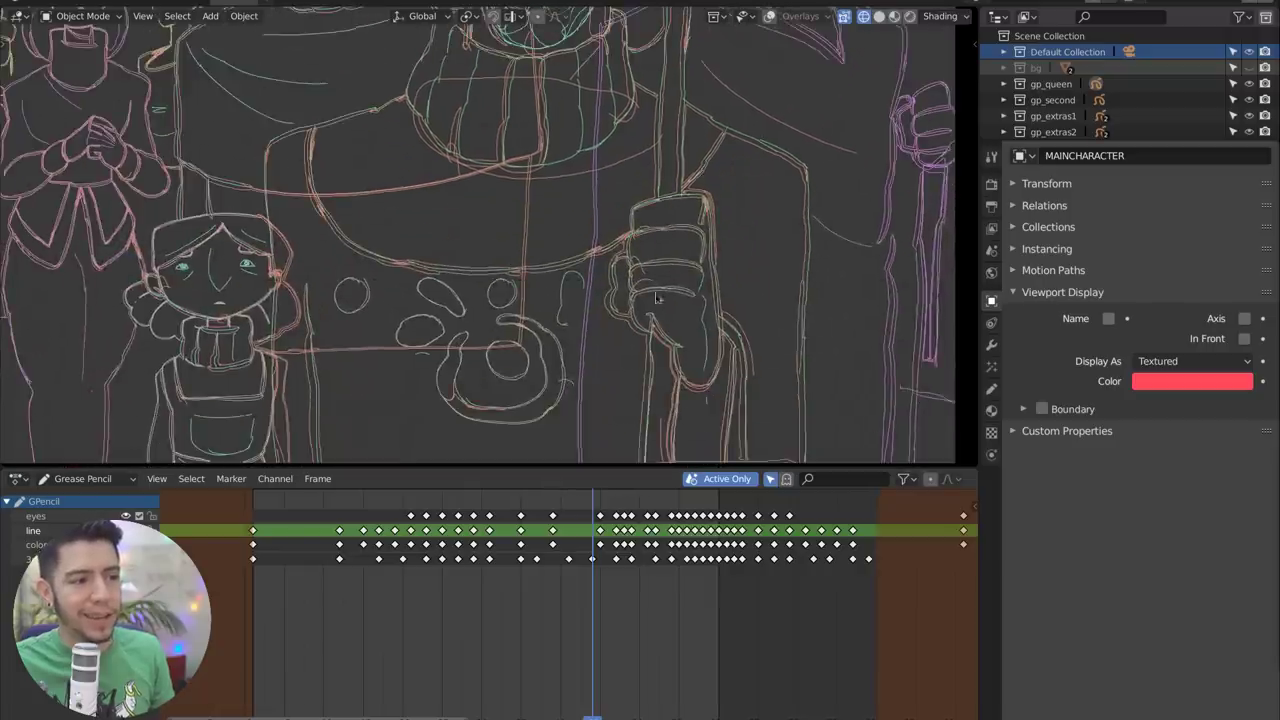
scroll(682, 250, "down", 2)
scroll(640, 240, "down", 1)
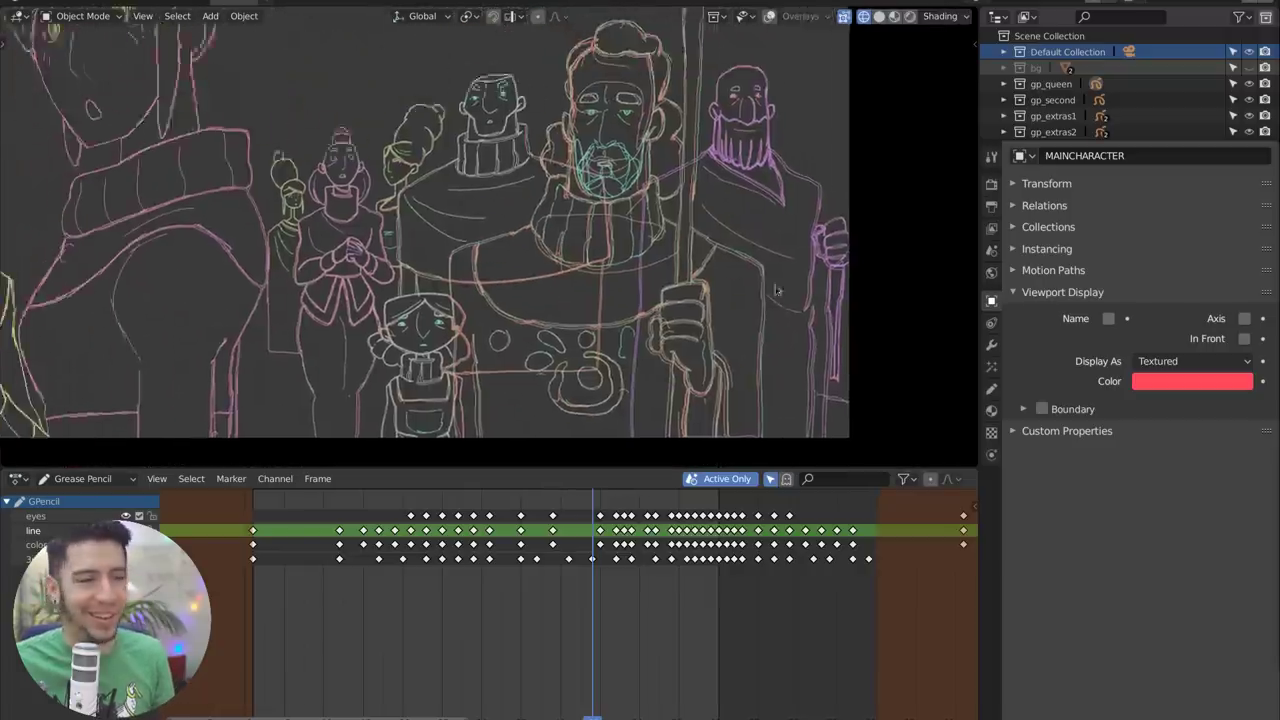
scroll(628, 237, "down", 4)
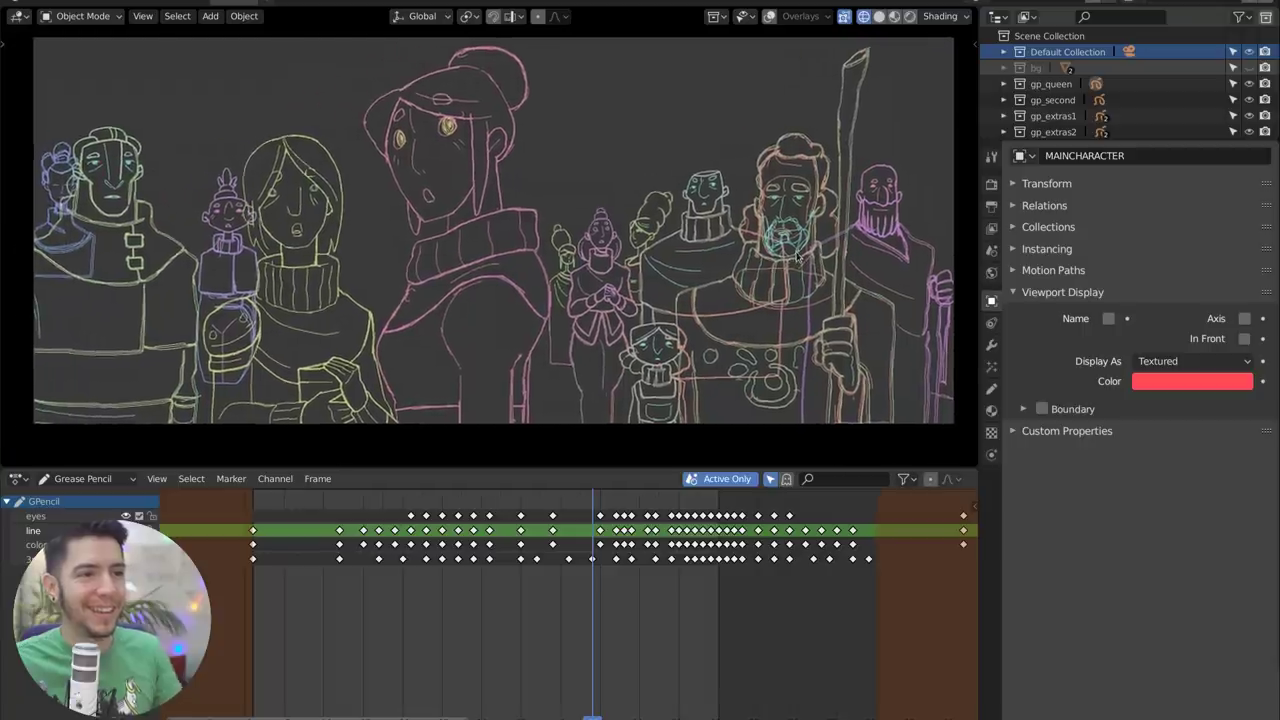
- Colour the wireframe by Object, then switch the viewport to Solid shading
left_click(940, 16)
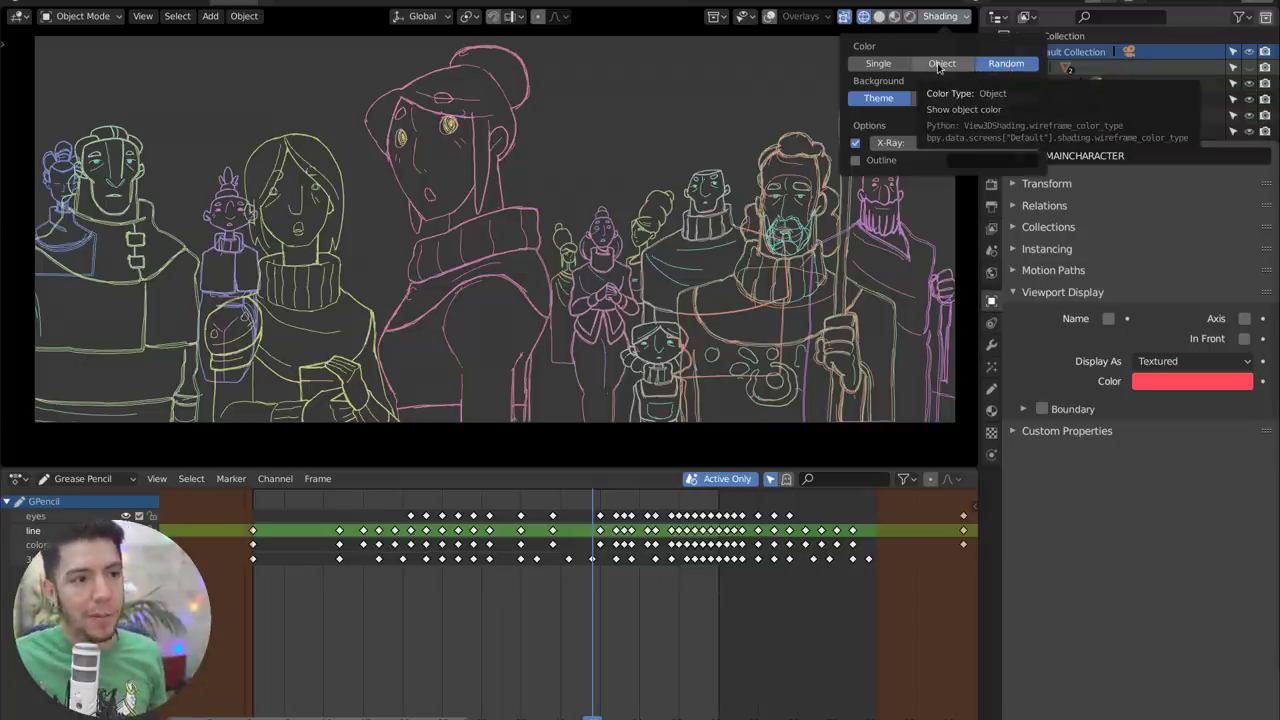
left_click(940, 64)
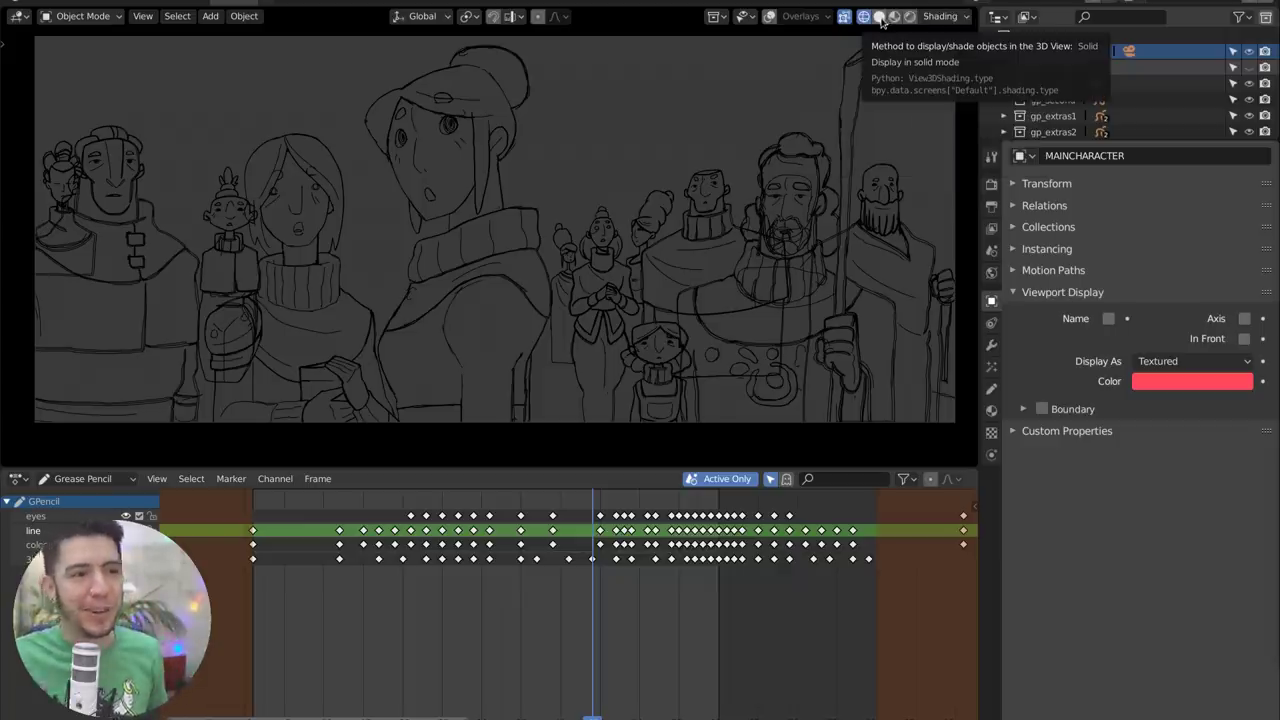
left_click(880, 17)
left_click(940, 16)
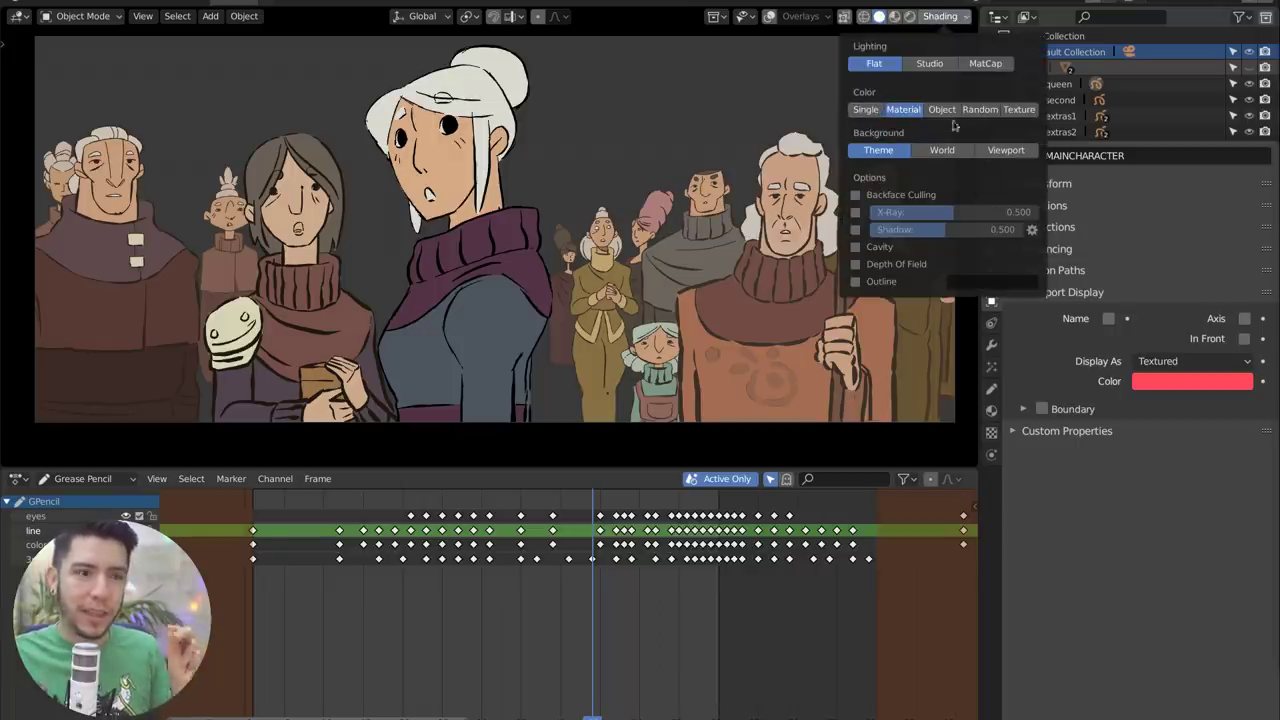
- Set the solid shading colour to Single and make that single colour orange
left_click(869, 112)
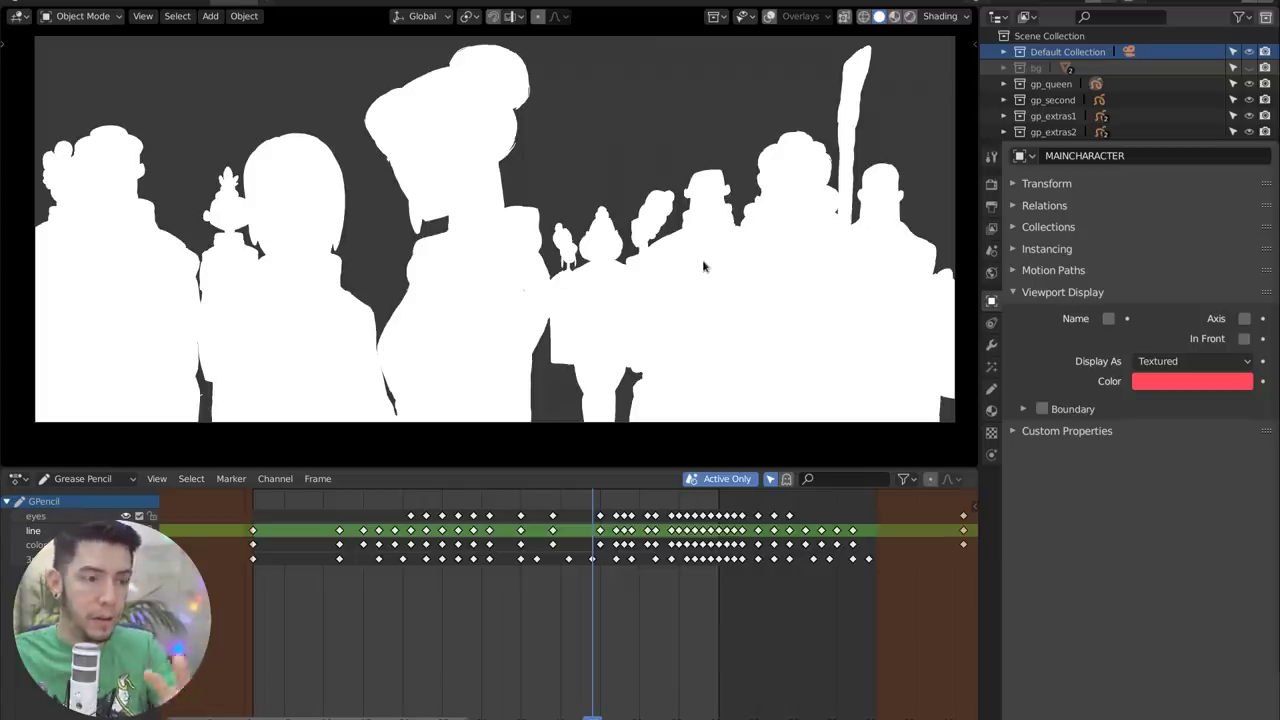
left_click(943, 16)
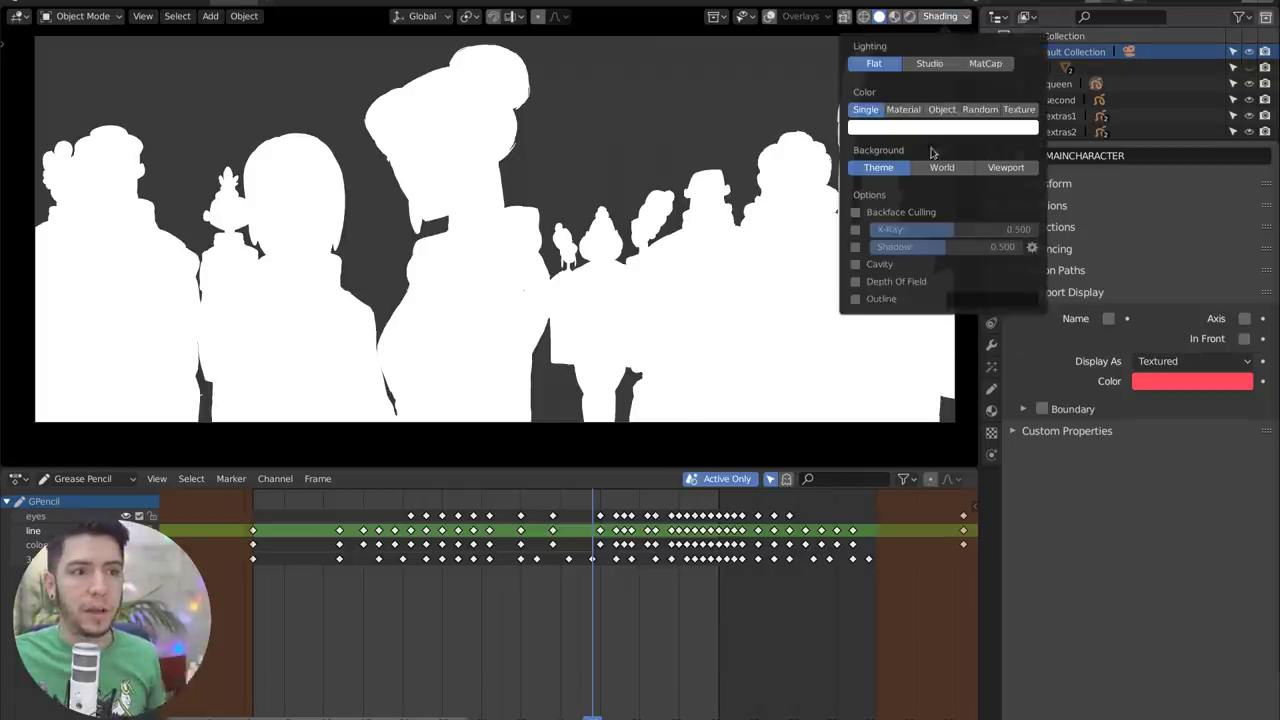
left_click(936, 128)
left_click_drag(912, 225, 870, 253)
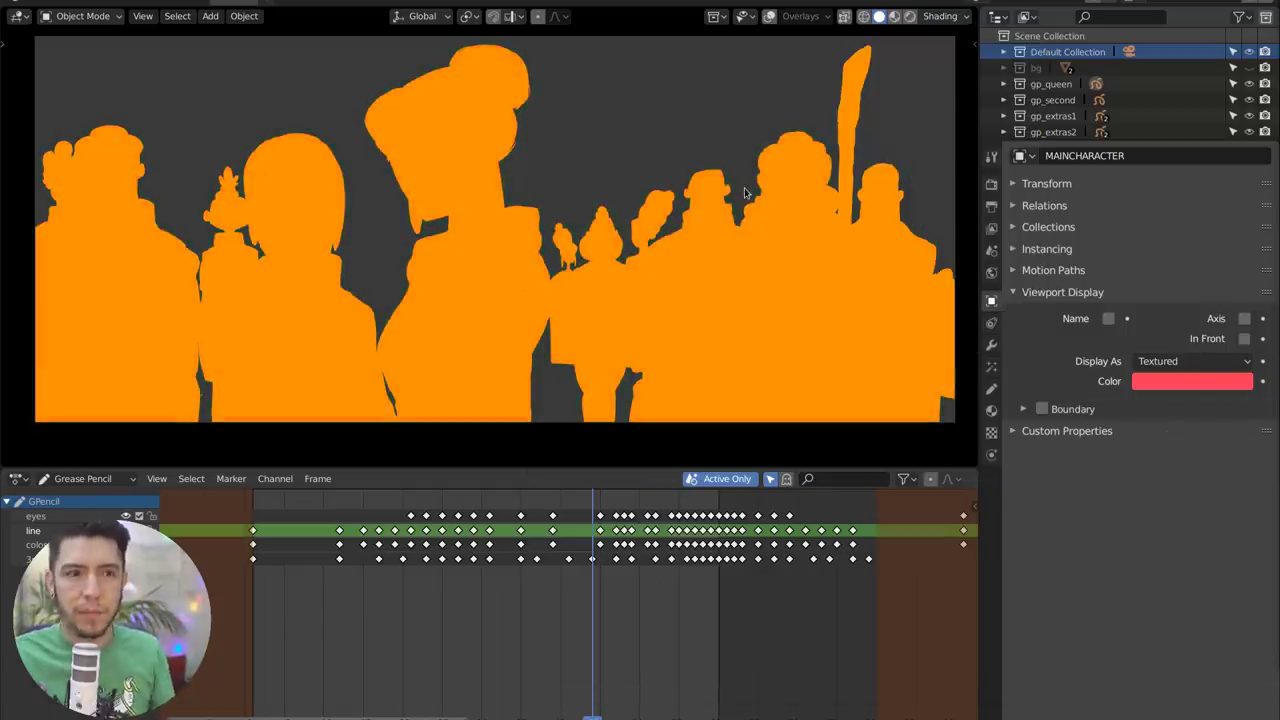
- Set the solid shading colour to Object and scrub the dope sheet to a later frame
left_click(963, 18)
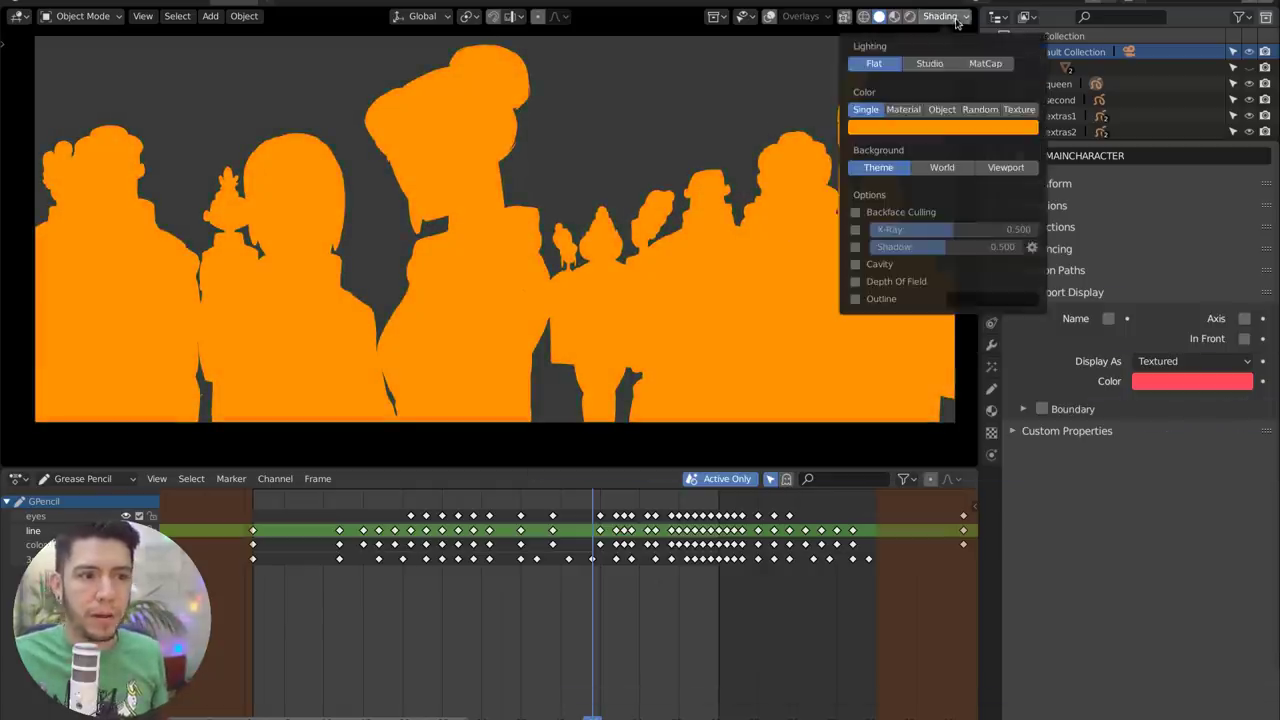
left_click(943, 110)
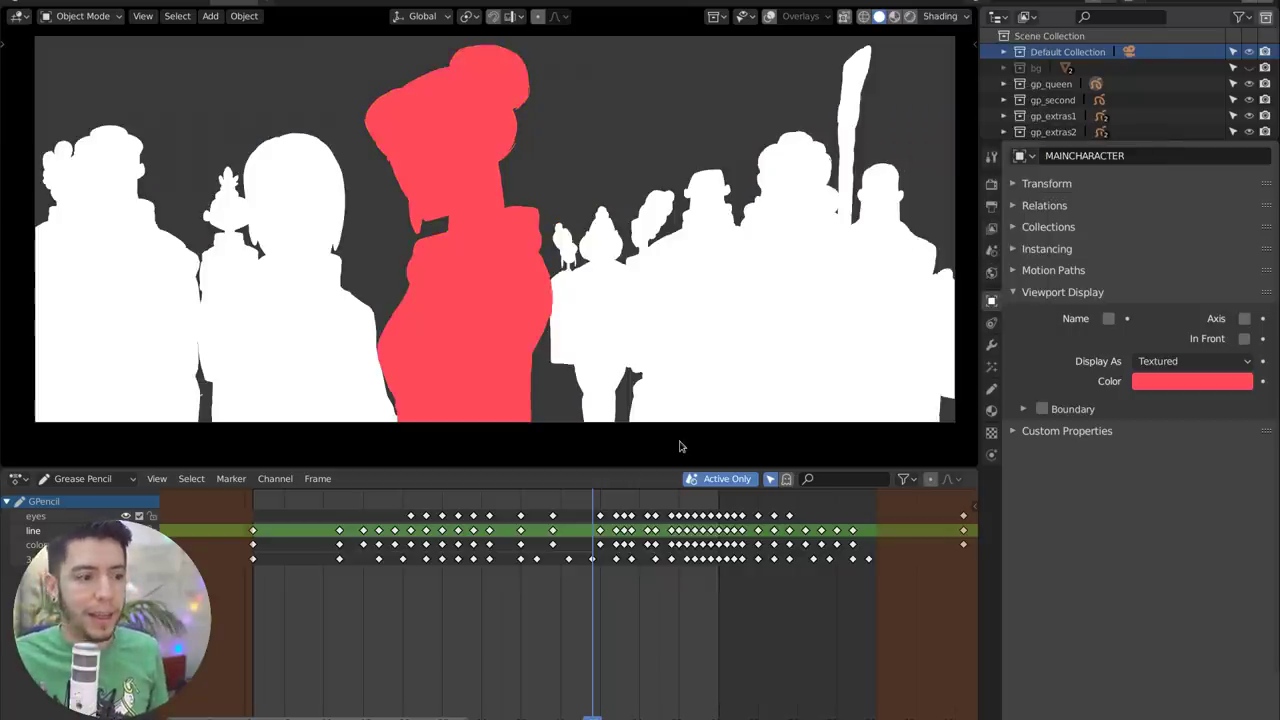
left_click_drag(603, 631, 745, 643)
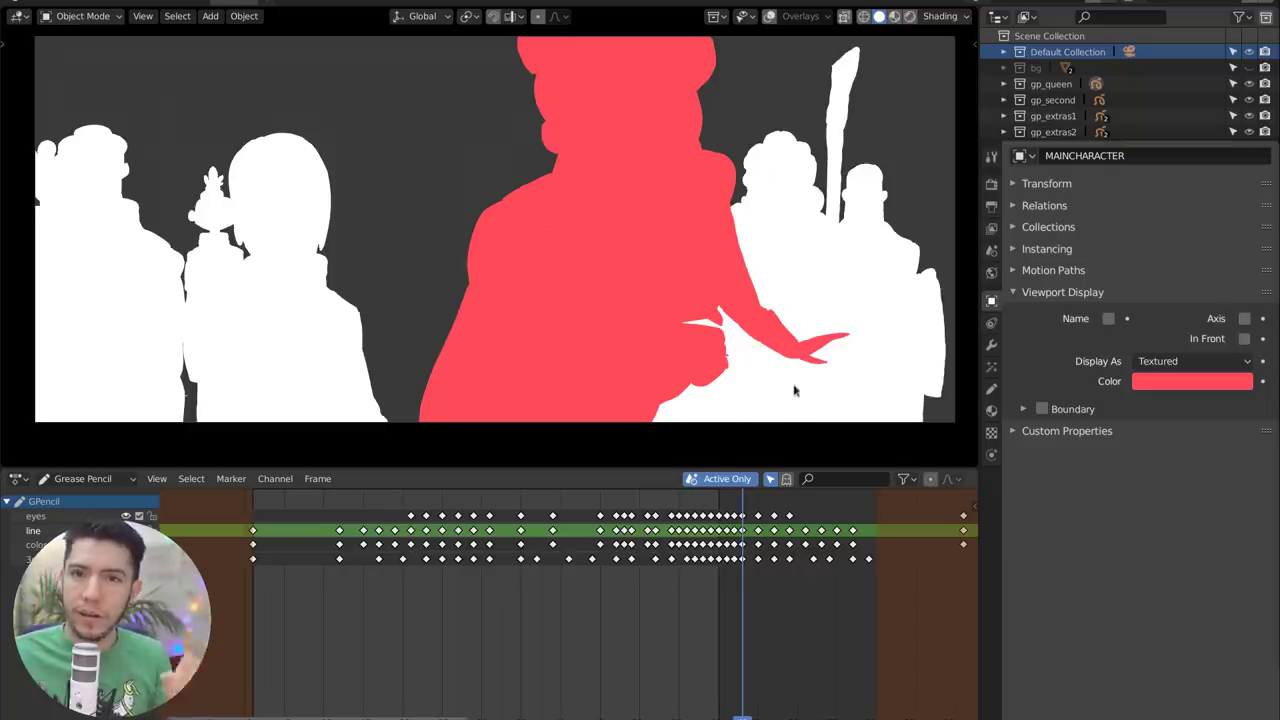
mouse_move(779, 659)
left_mouse_down()
mouse_move(680, 640)
mouse_move(767, 654)
mouse_move(744, 652)
left_mouse_up()
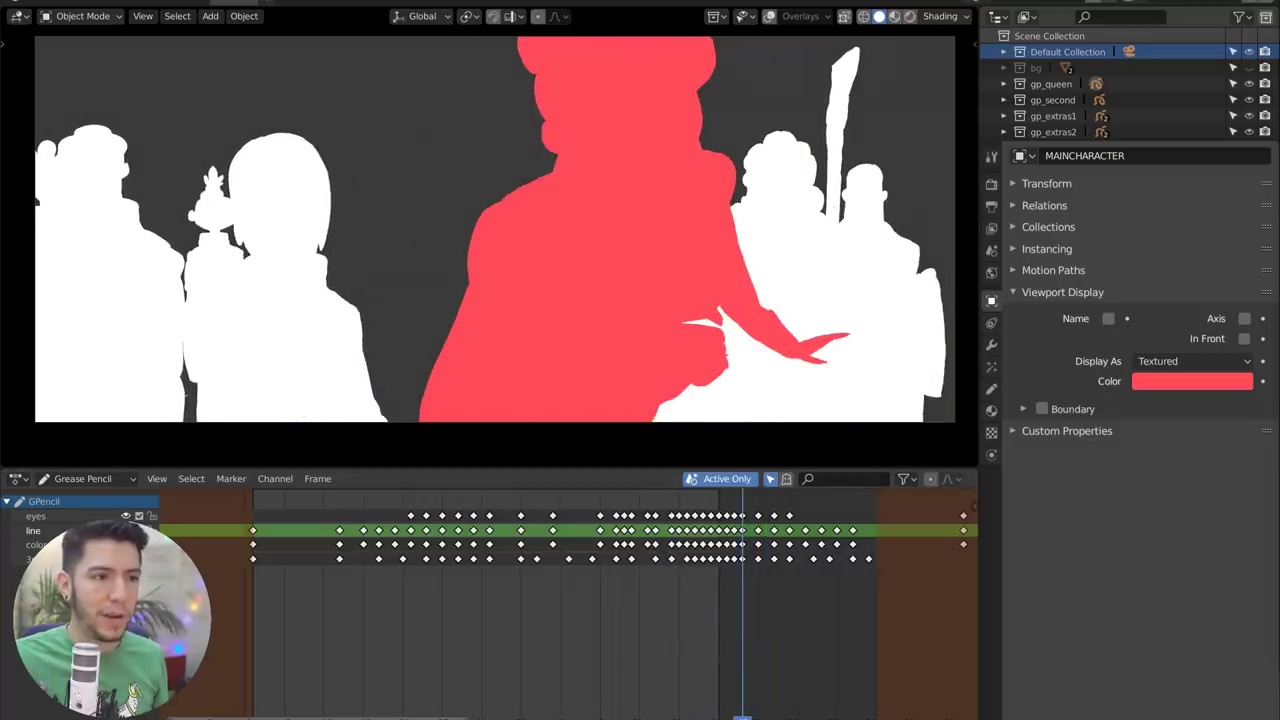
left_click(940, 16)
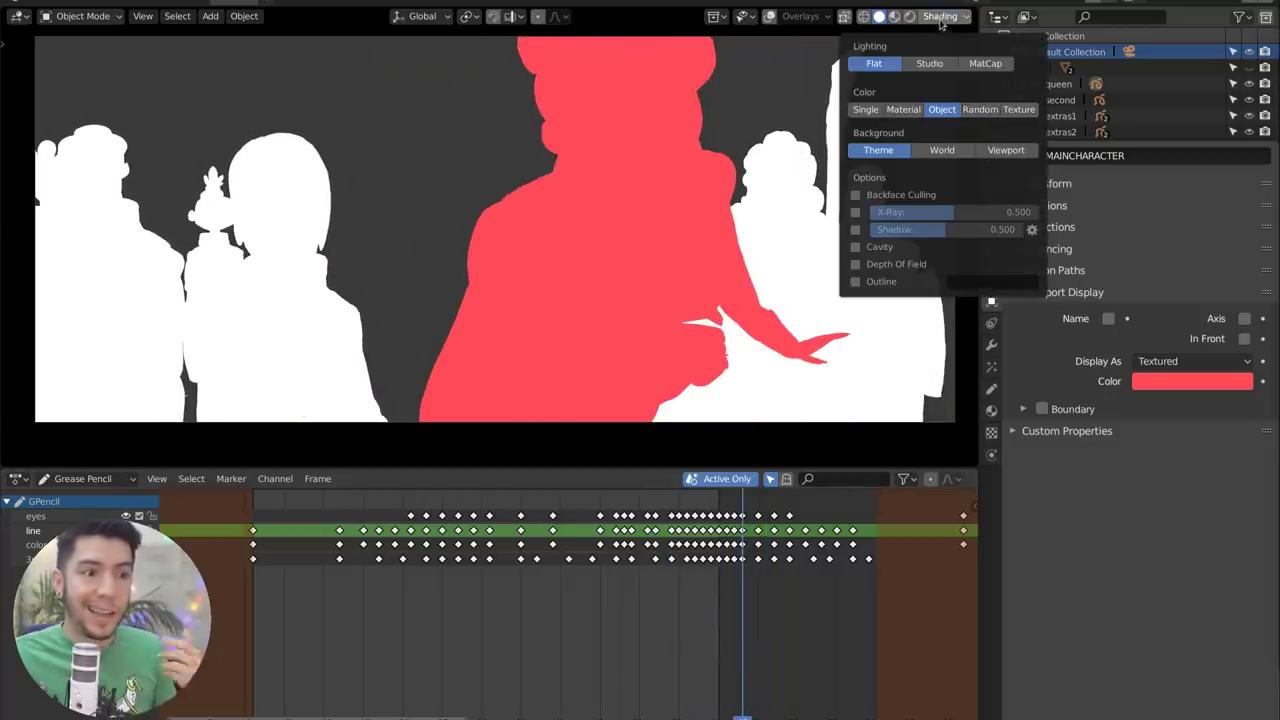
- Preview Random per-character colours while scrubbing through the animation
left_click(980, 110)
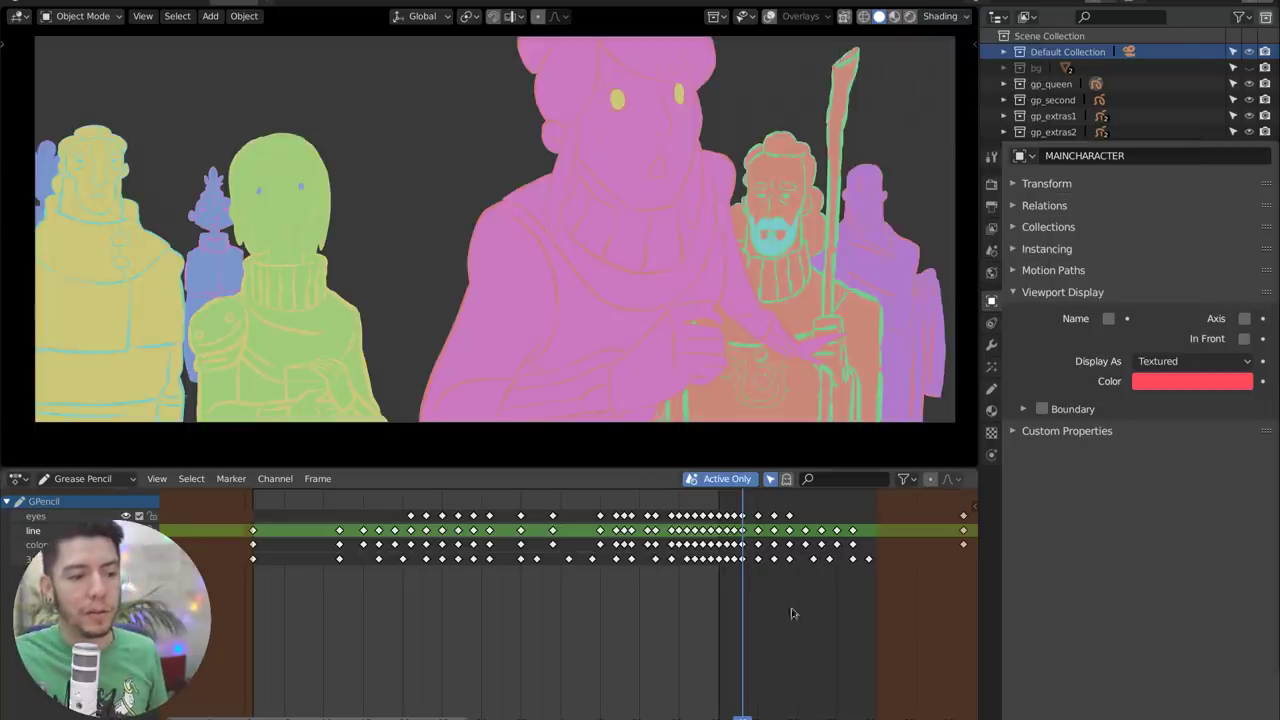
left_click_drag(791, 610, 652, 600)
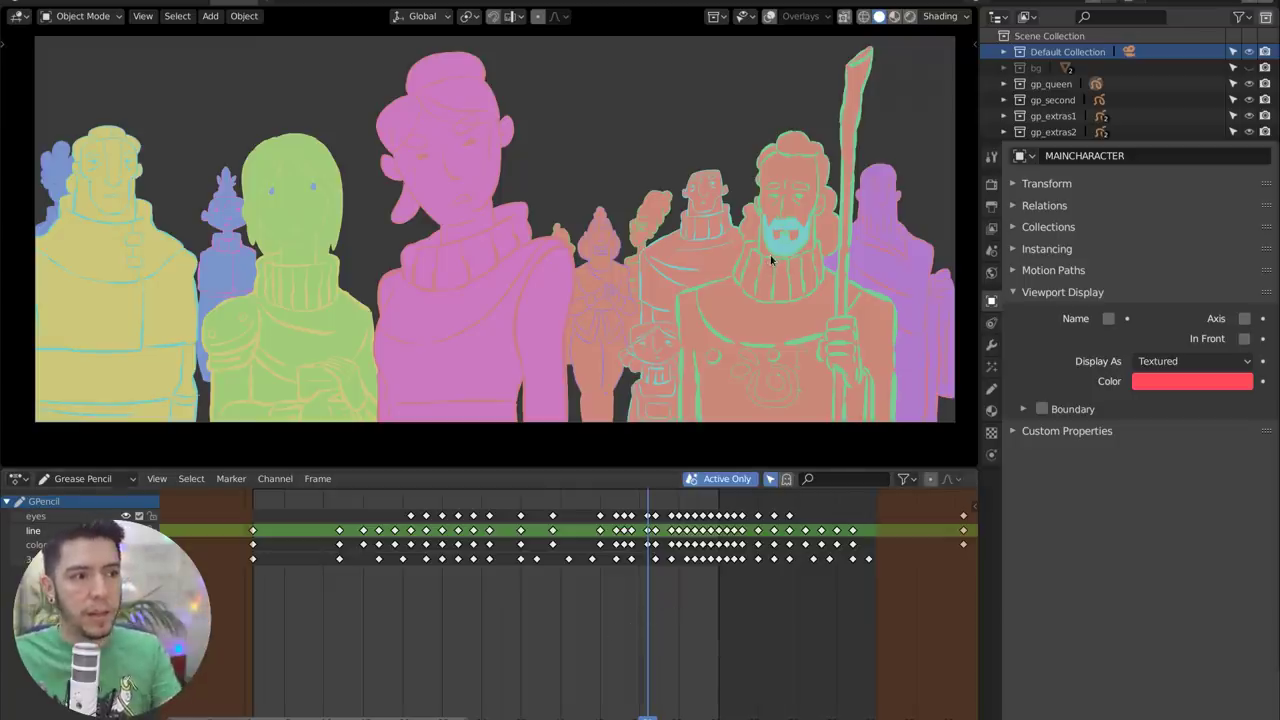
mouse_move(711, 609)
left_mouse_down()
mouse_move(777, 623)
mouse_move(360, 600)
mouse_move(636, 638)
mouse_move(766, 640)
left_mouse_up()
- Switch the colour to Material at an earlier frame, then toggle Wireframe and back to Solid
left_click(952, 16)
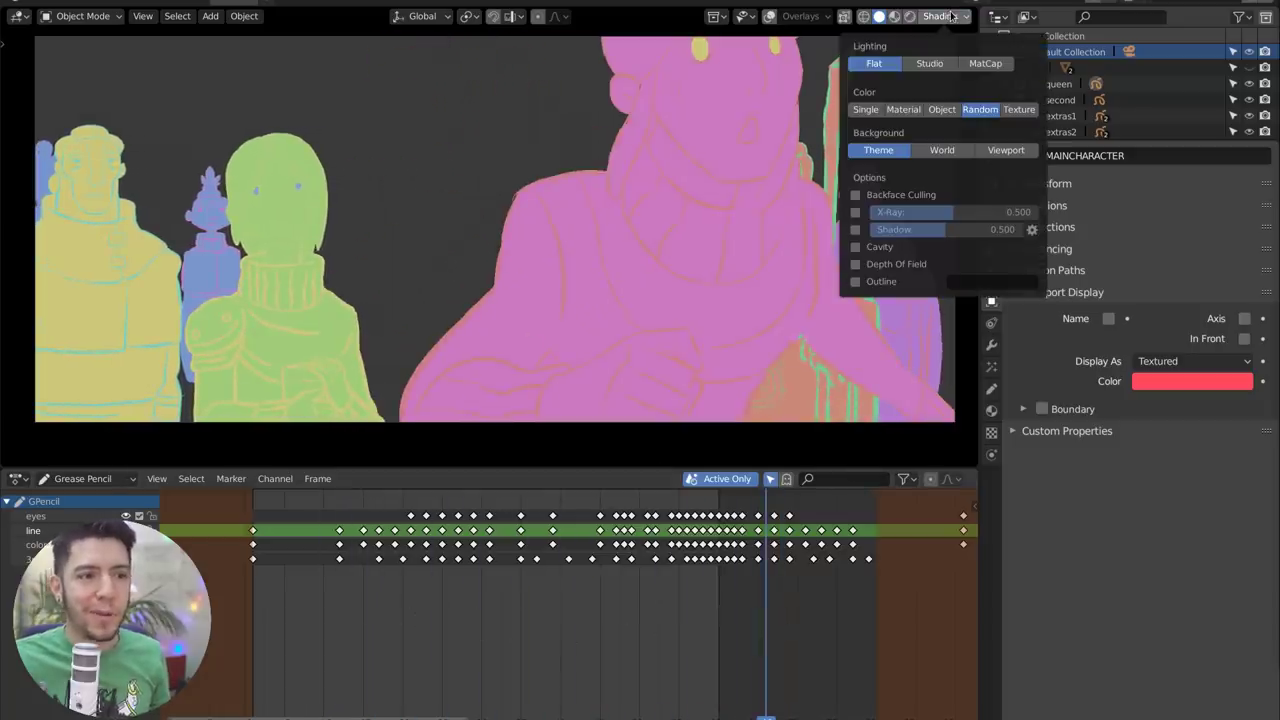
left_click(903, 110)
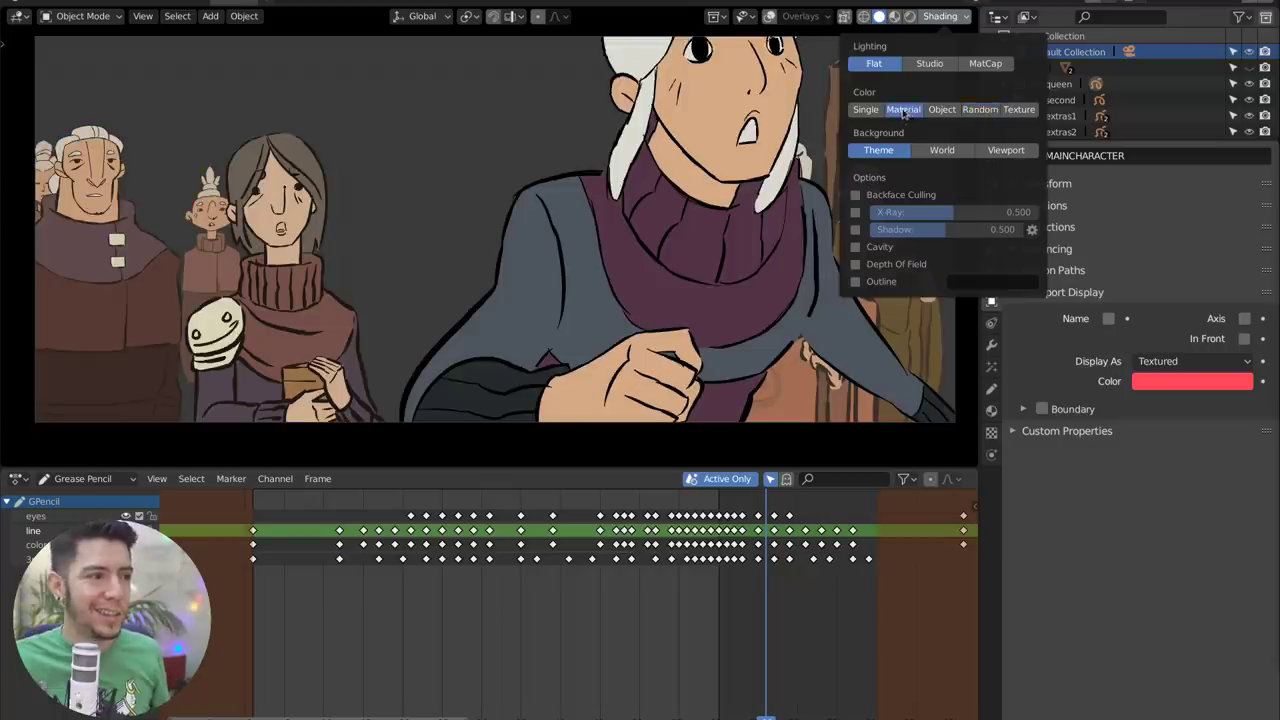
left_click(600, 646)
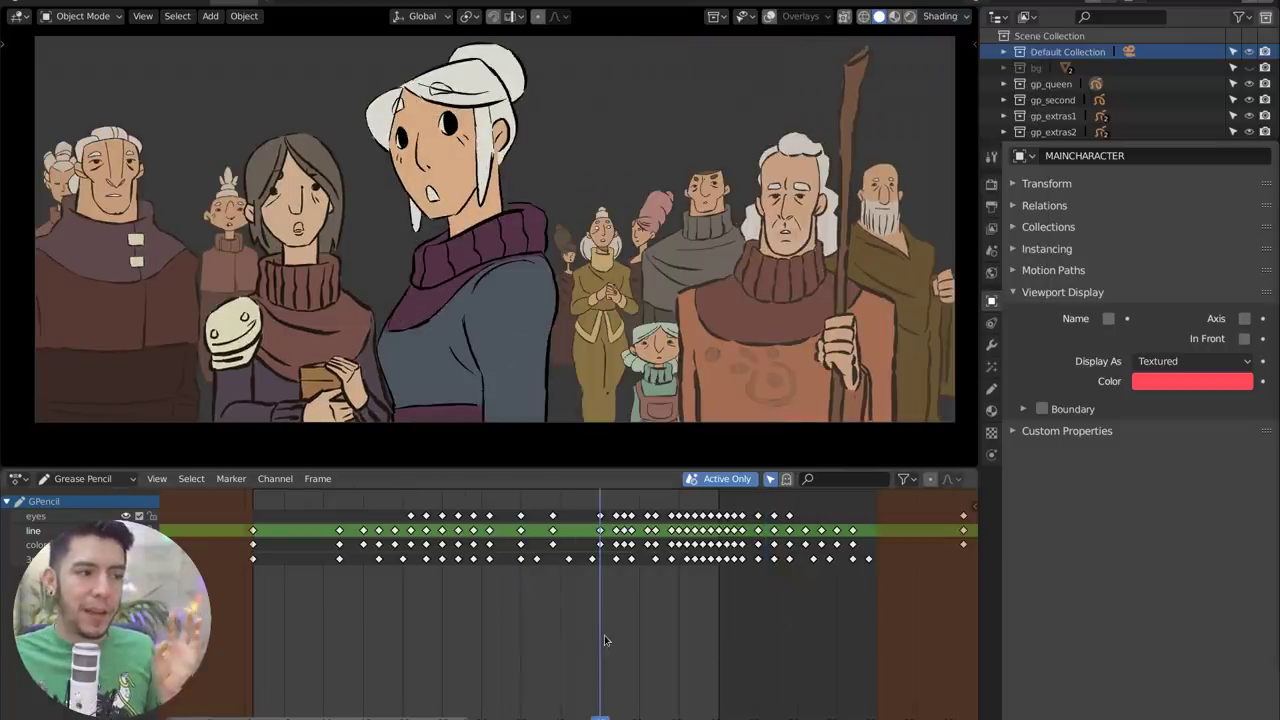
left_click(950, 19)
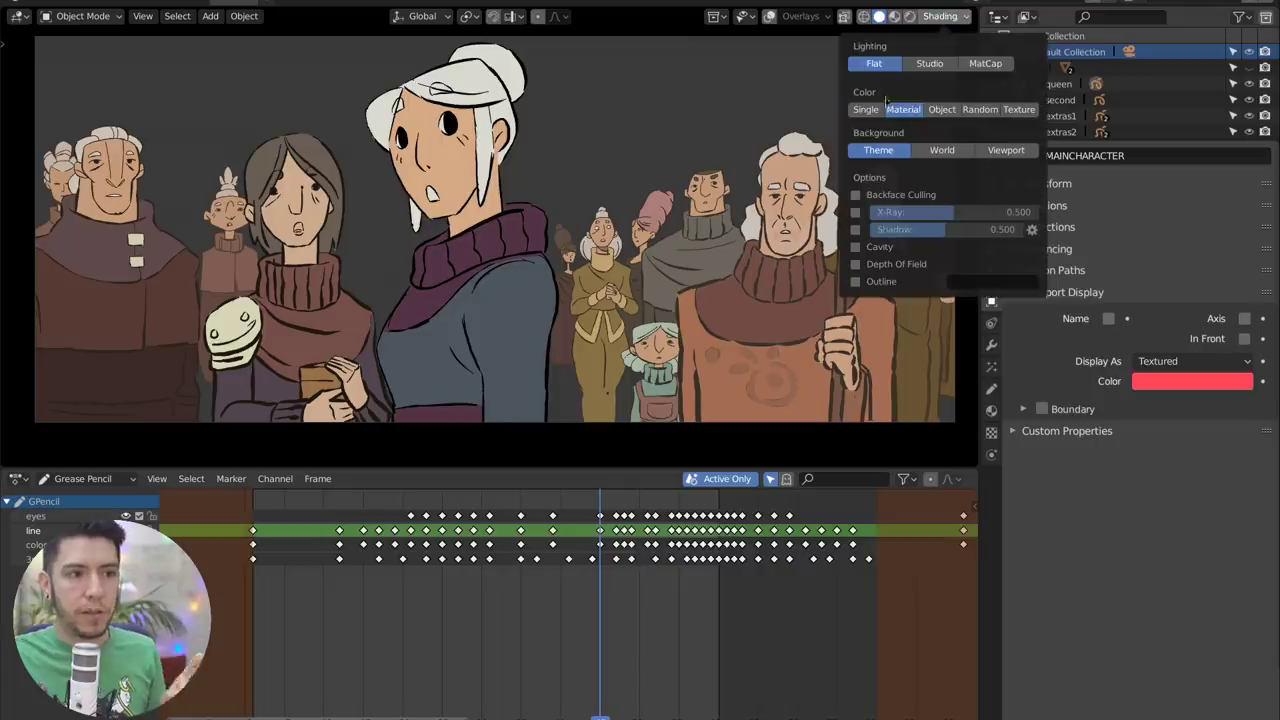
left_click(864, 16)
left_click(879, 16)
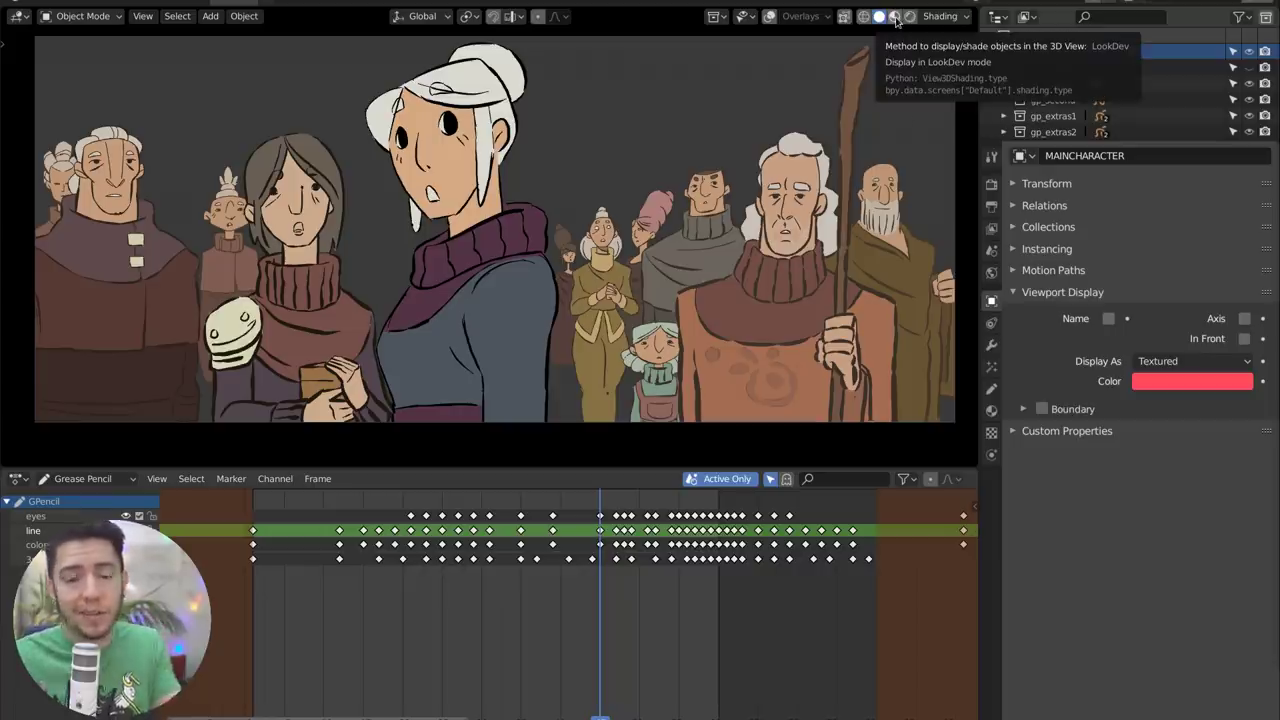
- Switch to Rendered shading with the blue sky and scrub back to the old woman's shot
left_click(895, 16)
left_click(910, 16)
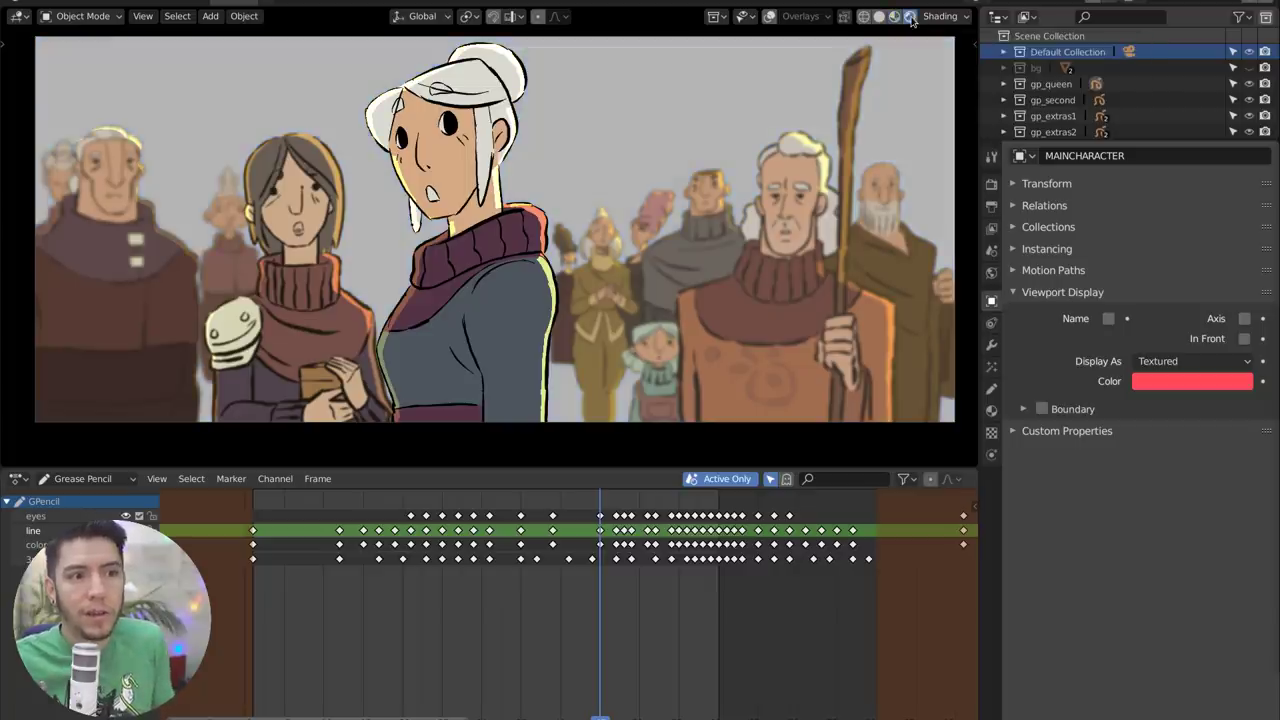
left_click(895, 16)
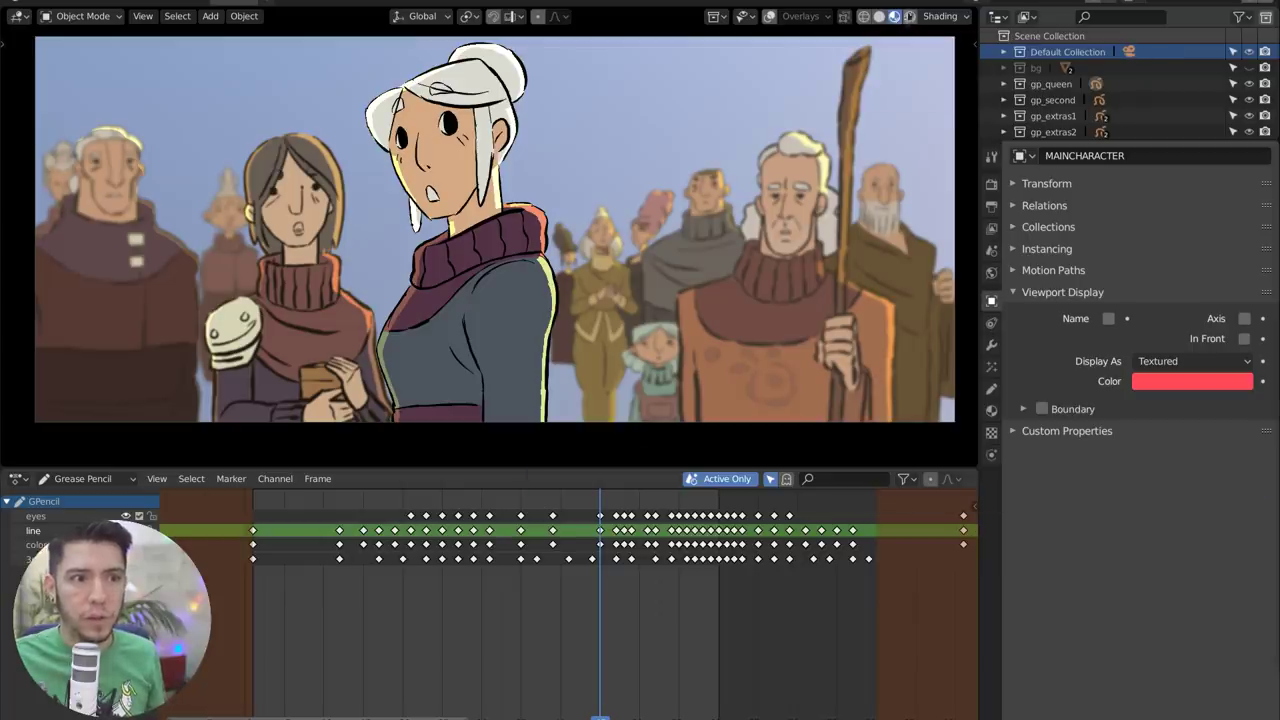
scroll(674, 409, "down", 2)
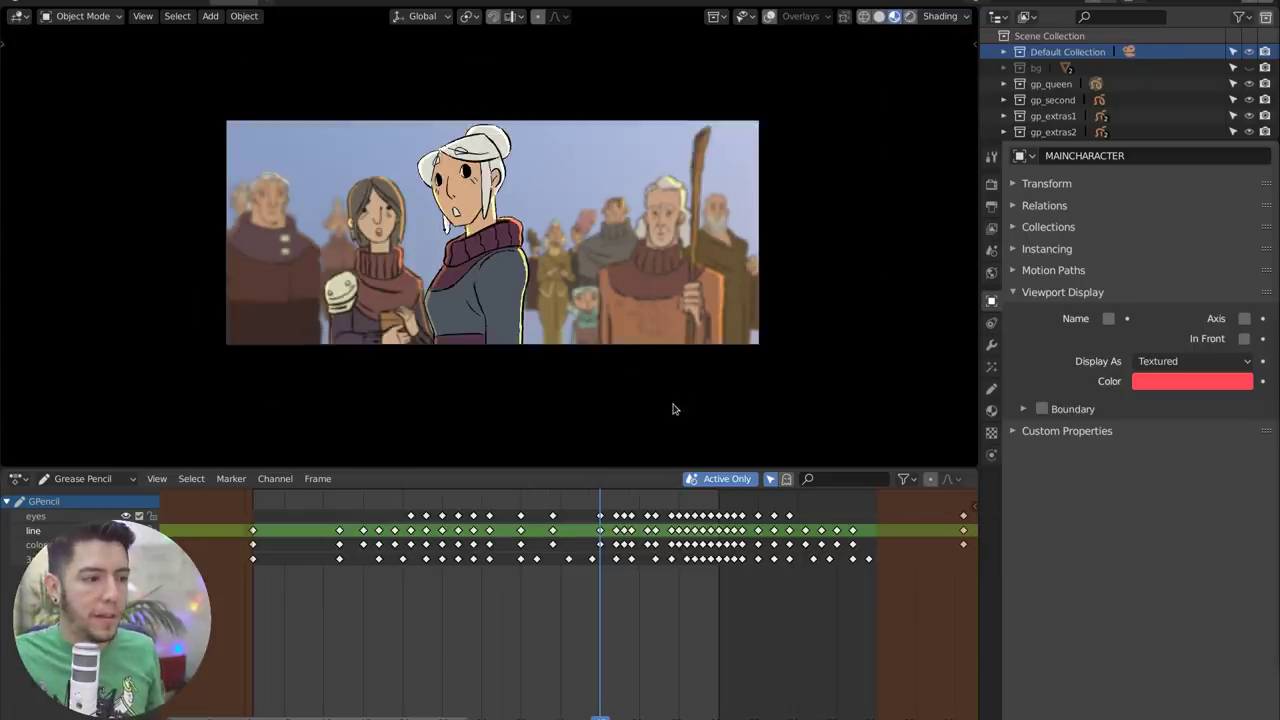
scroll(674, 409, "up", 2)
left_click(787, 700)
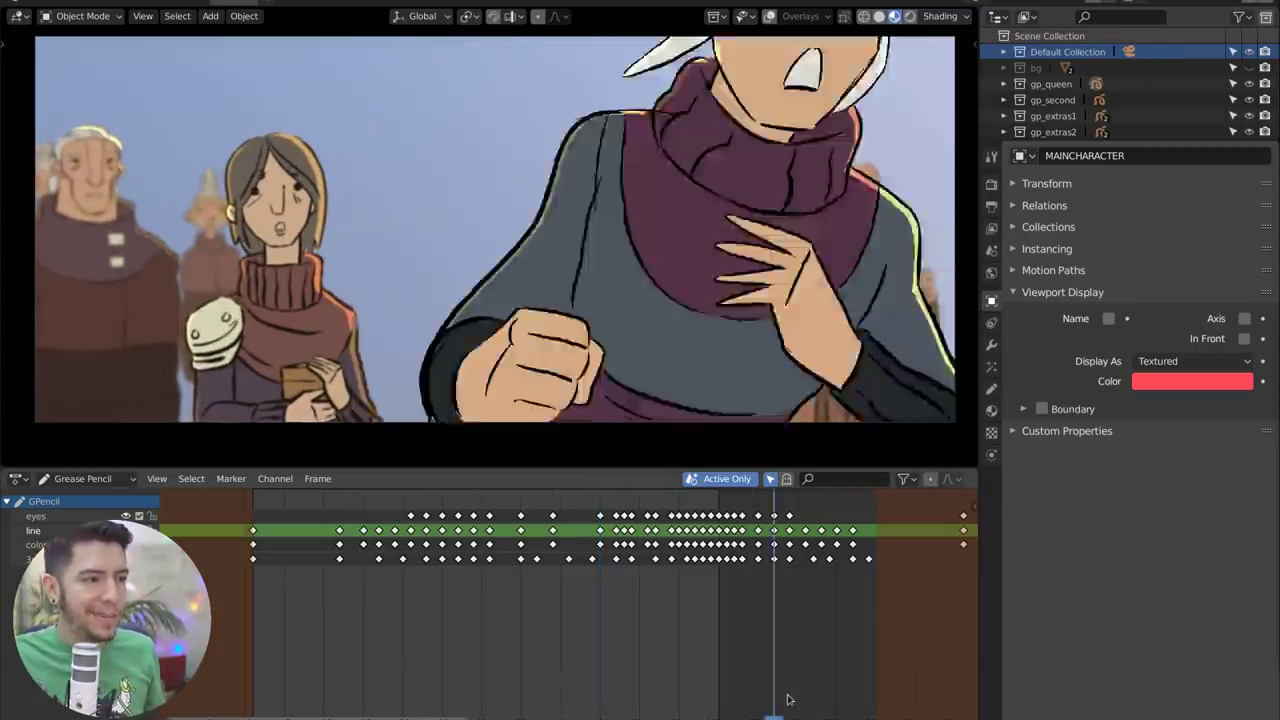
left_click_drag(787, 700, 623, 682)
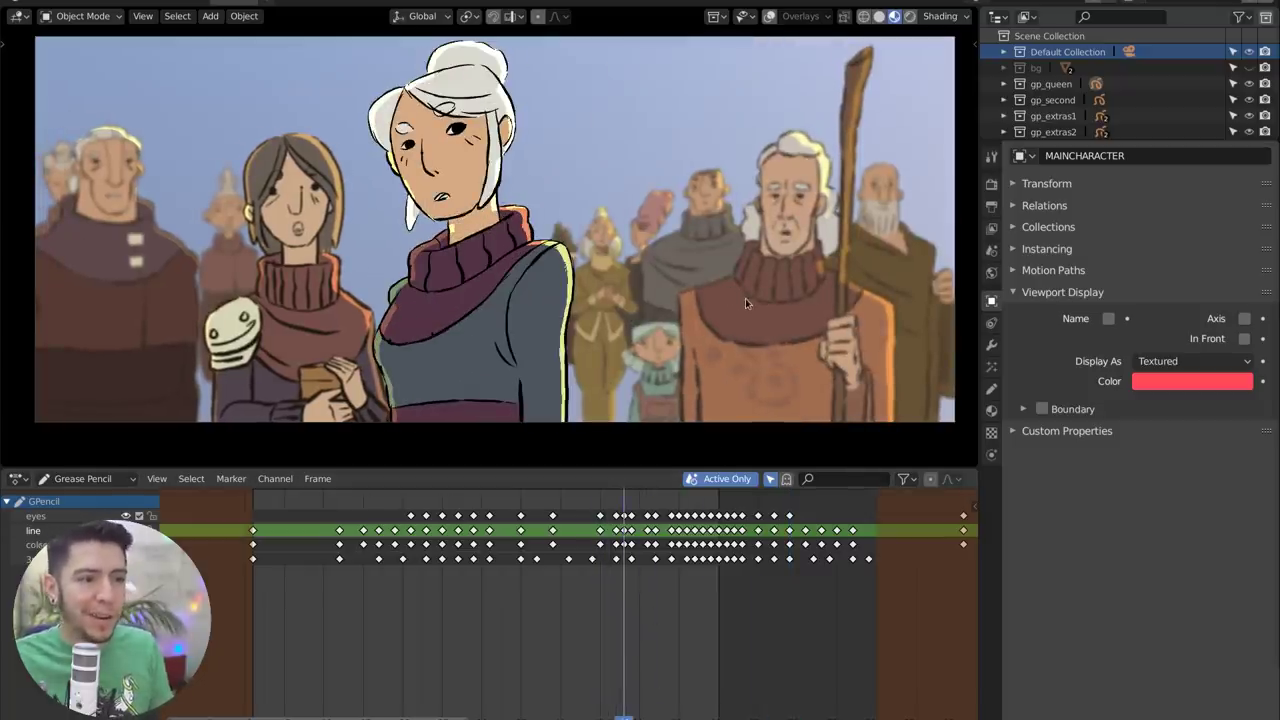
- Add a Monkey mesh and shrink it to 0.355 scale
key("shift+a")
mouse_move(736, 250)
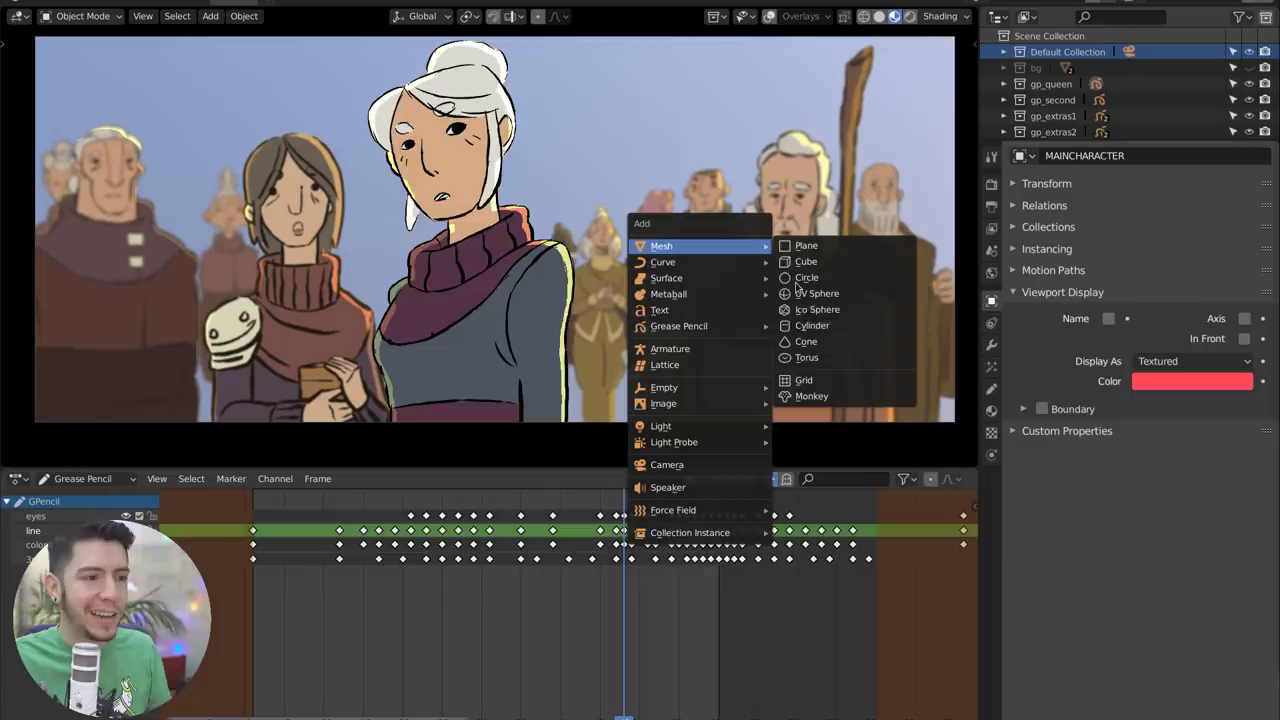
left_click(860, 397)
scroll(890, 368, "down", 3)
key("s")
left_click(837, 346)
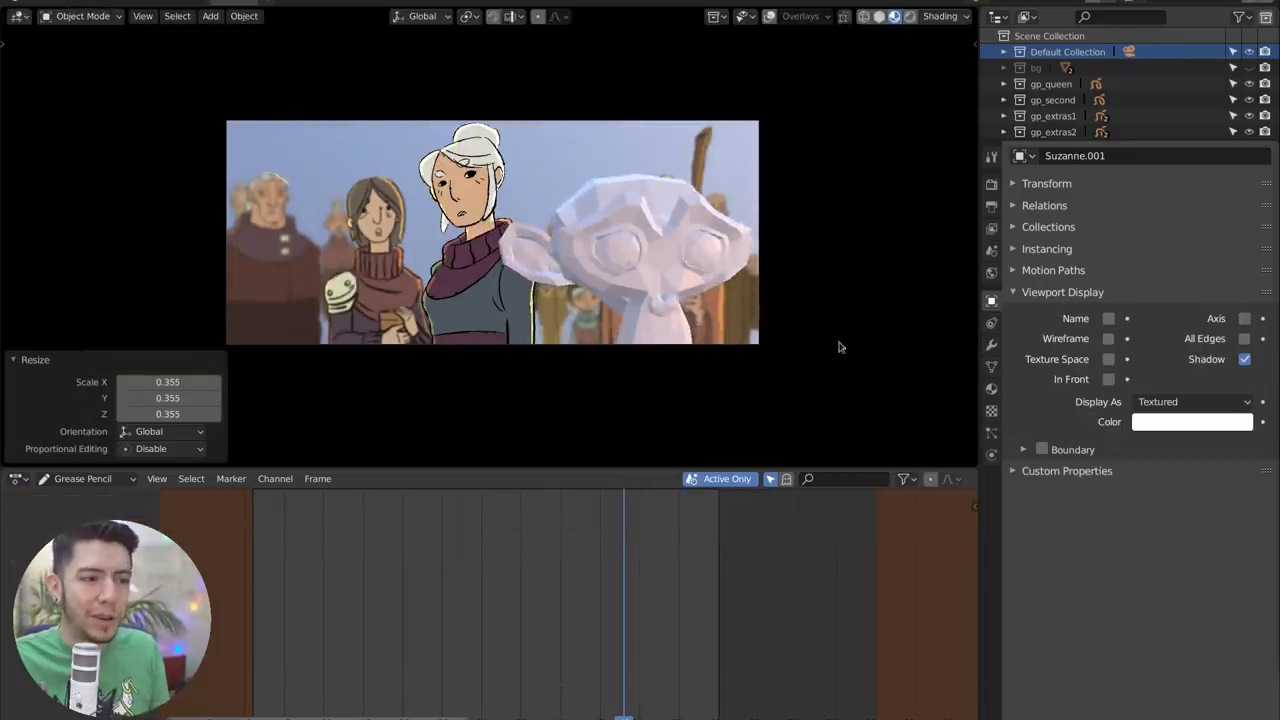
key("s")
left_click(748, 300)
- Subdivide the monkey to level 3, enlarge it to 1.895 scale, and scrub the animation
key("ctrl+1")
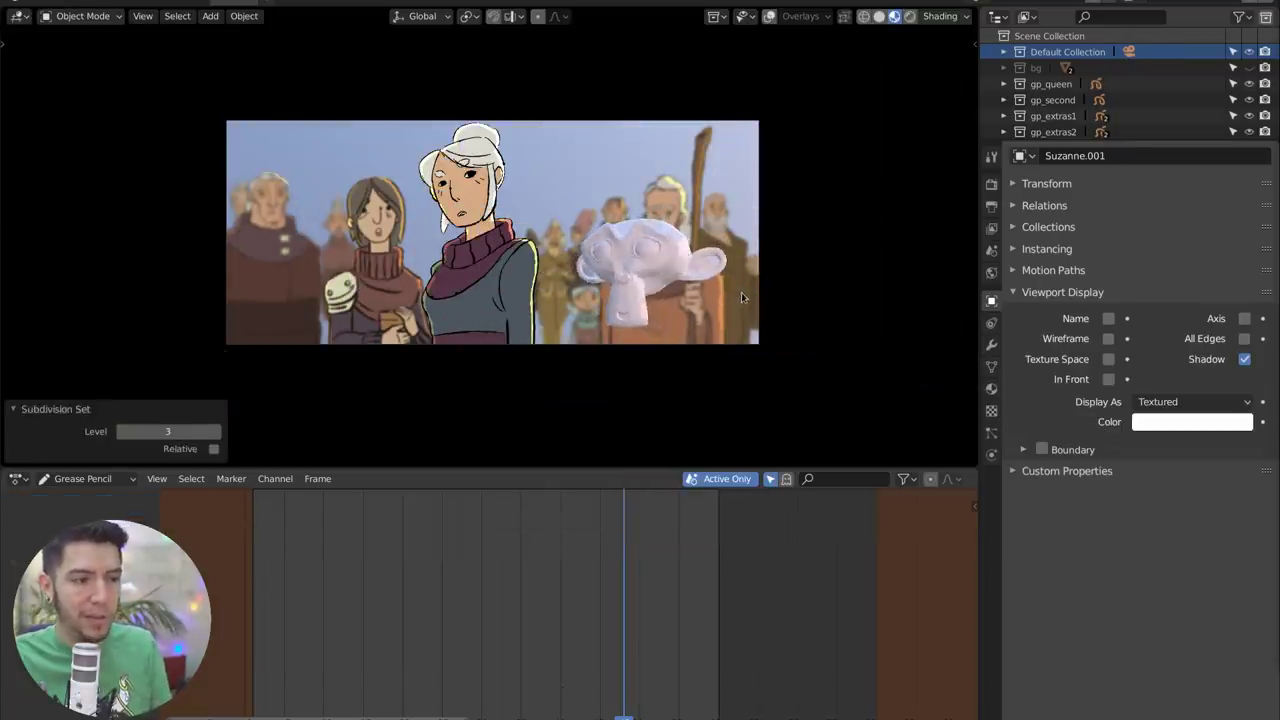
key("ctrl+3")
scroll(745, 319, "up", 4)
key("s")
left_click(640, 430)
scroll(640, 430, "down", 3)
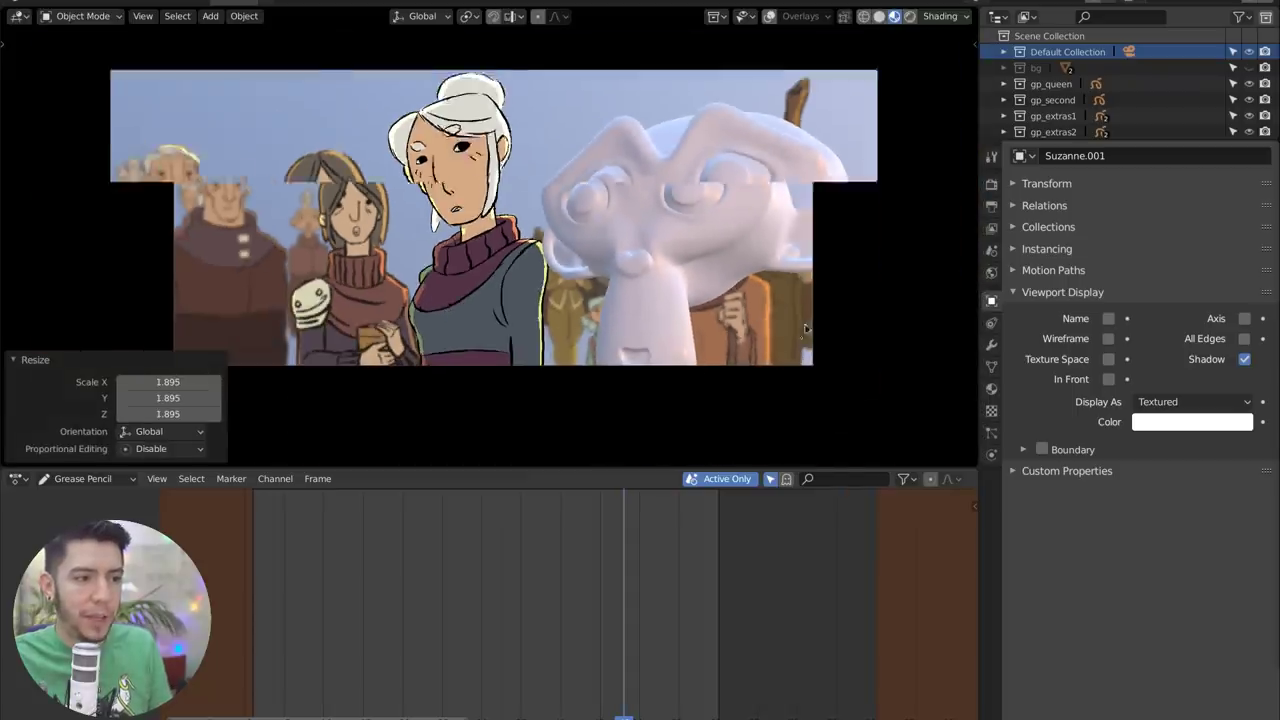
mouse_move(604, 526)
left_mouse_down()
mouse_move(614, 560)
mouse_move(803, 583)
mouse_move(608, 570)
left_mouse_up()
- Switch to Solid shading lit with a MatCap
left_click(879, 17)
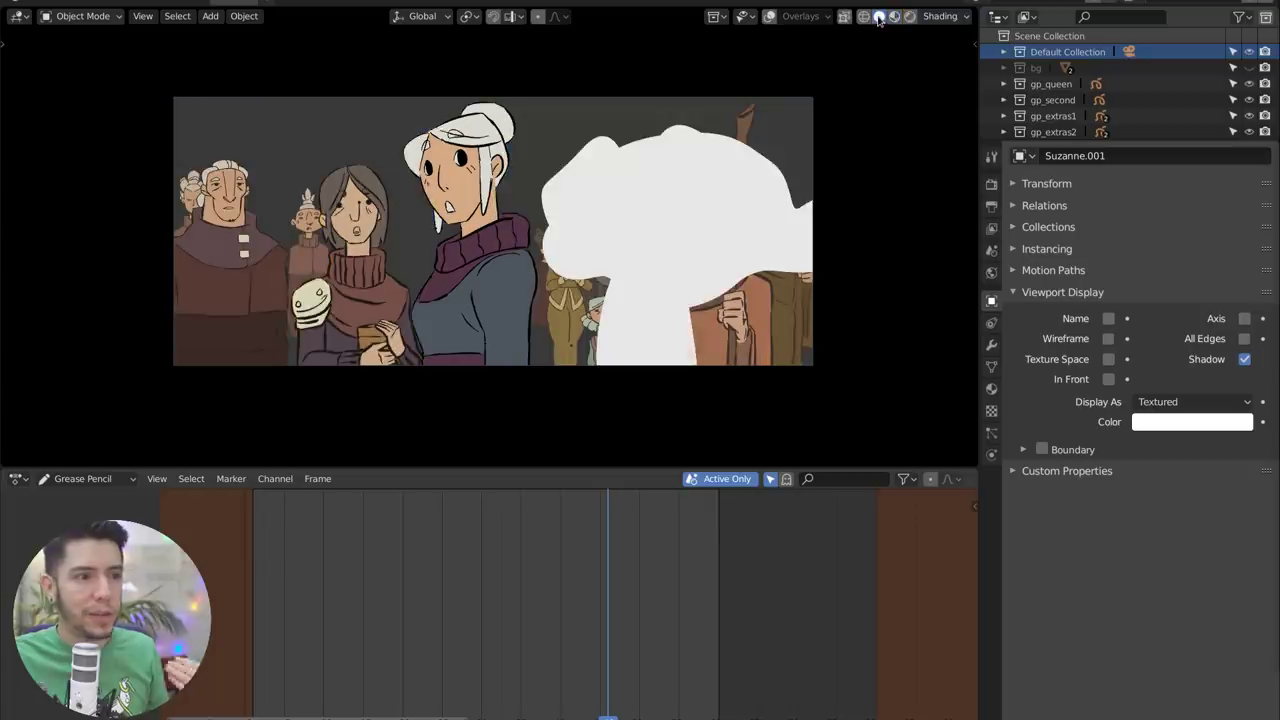
left_click(941, 16)
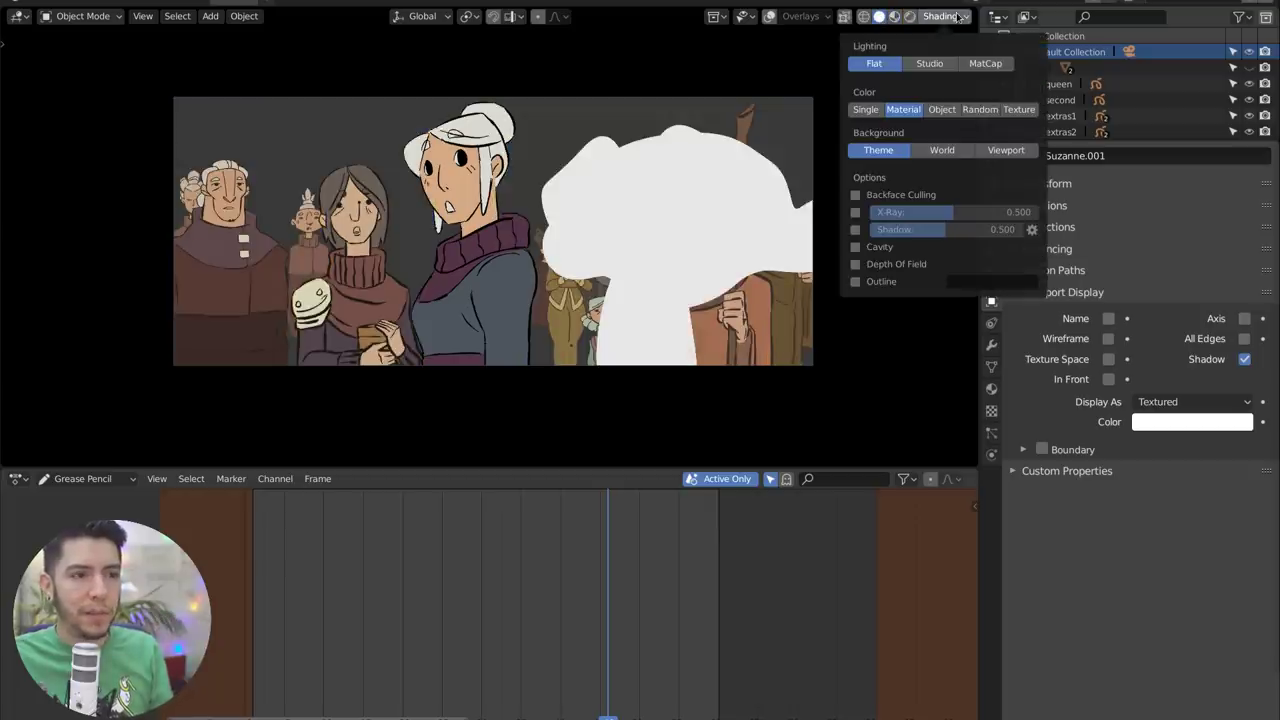
left_click(929, 64)
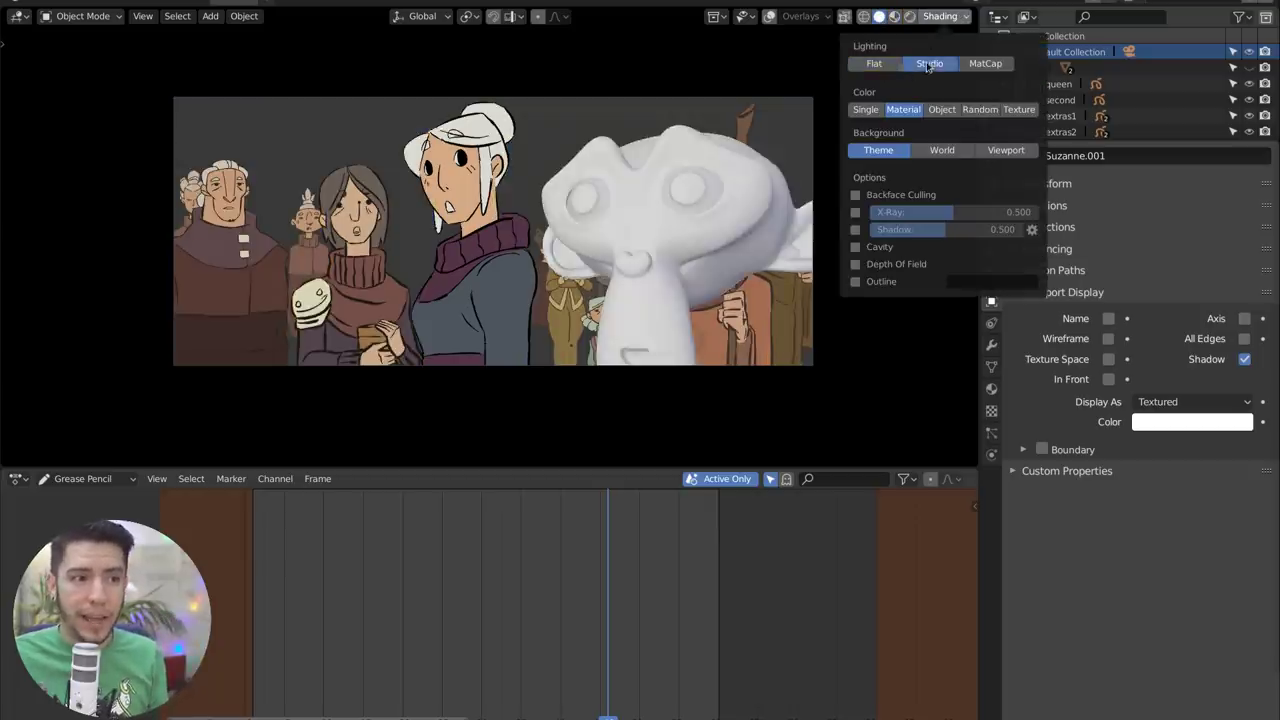
left_click(982, 64)
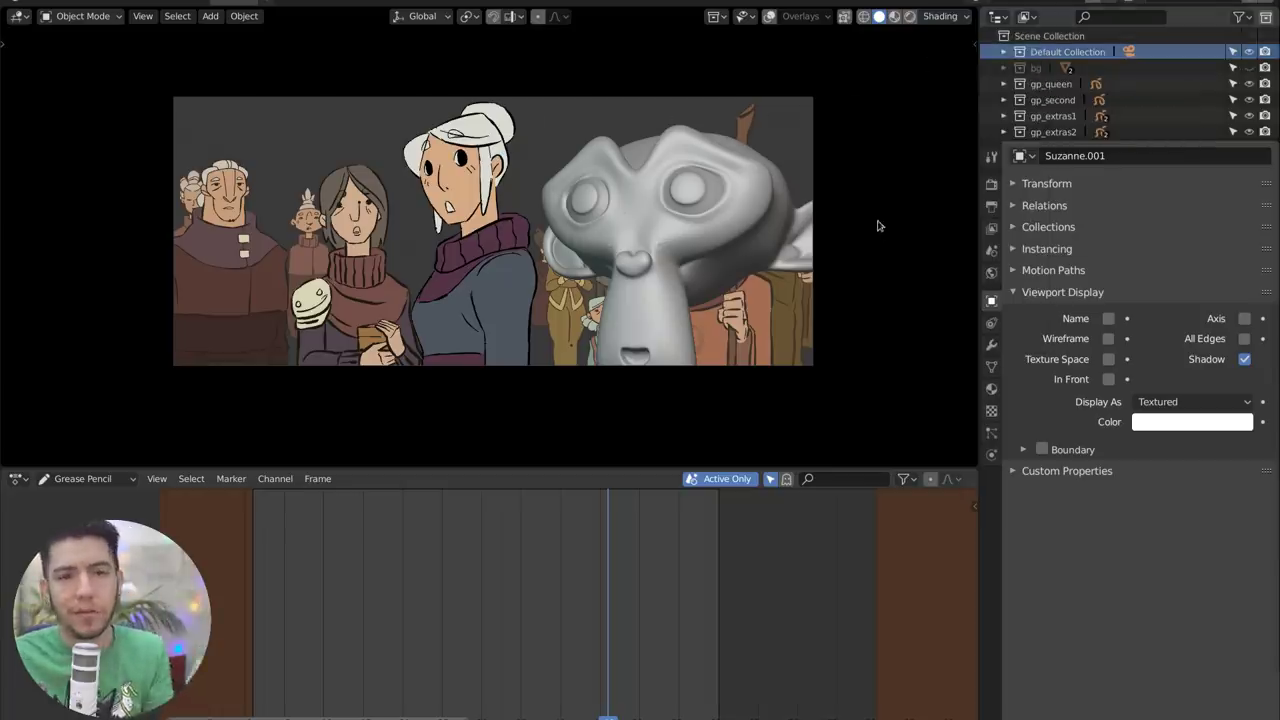
- Set the shading colour to Object and make the monkey's object colour green
left_click(953, 18)
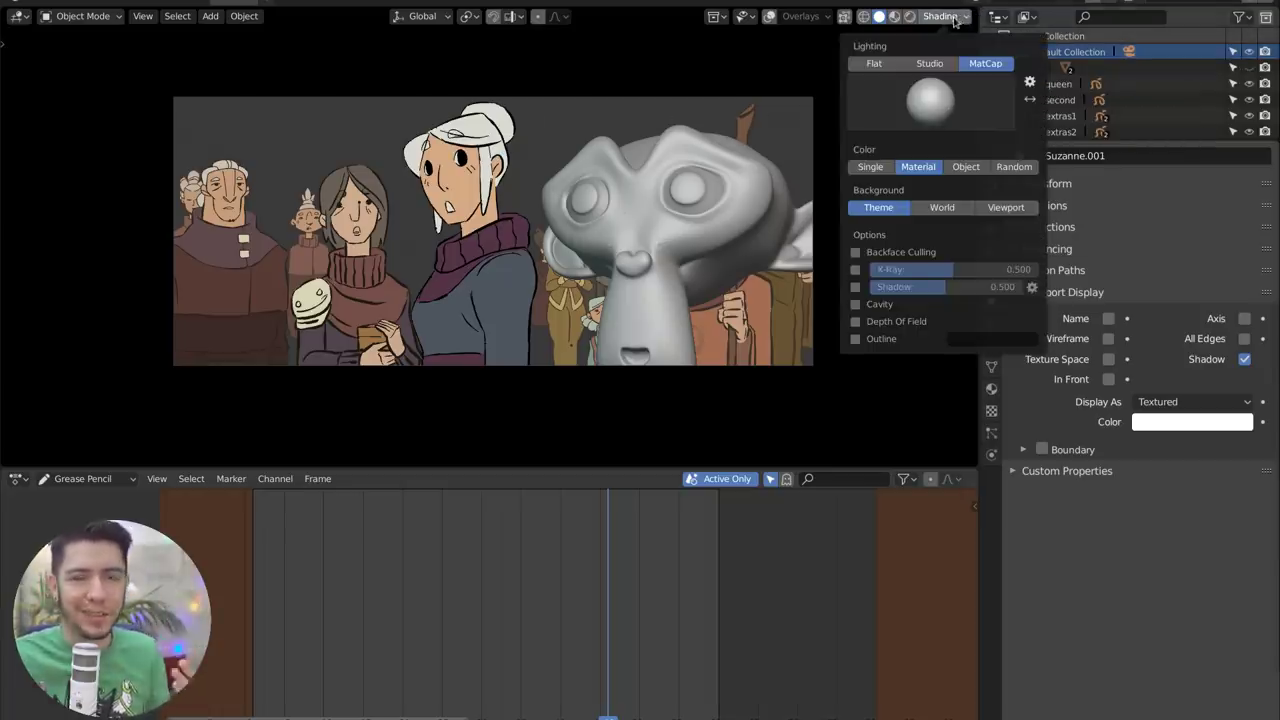
left_click(872, 172)
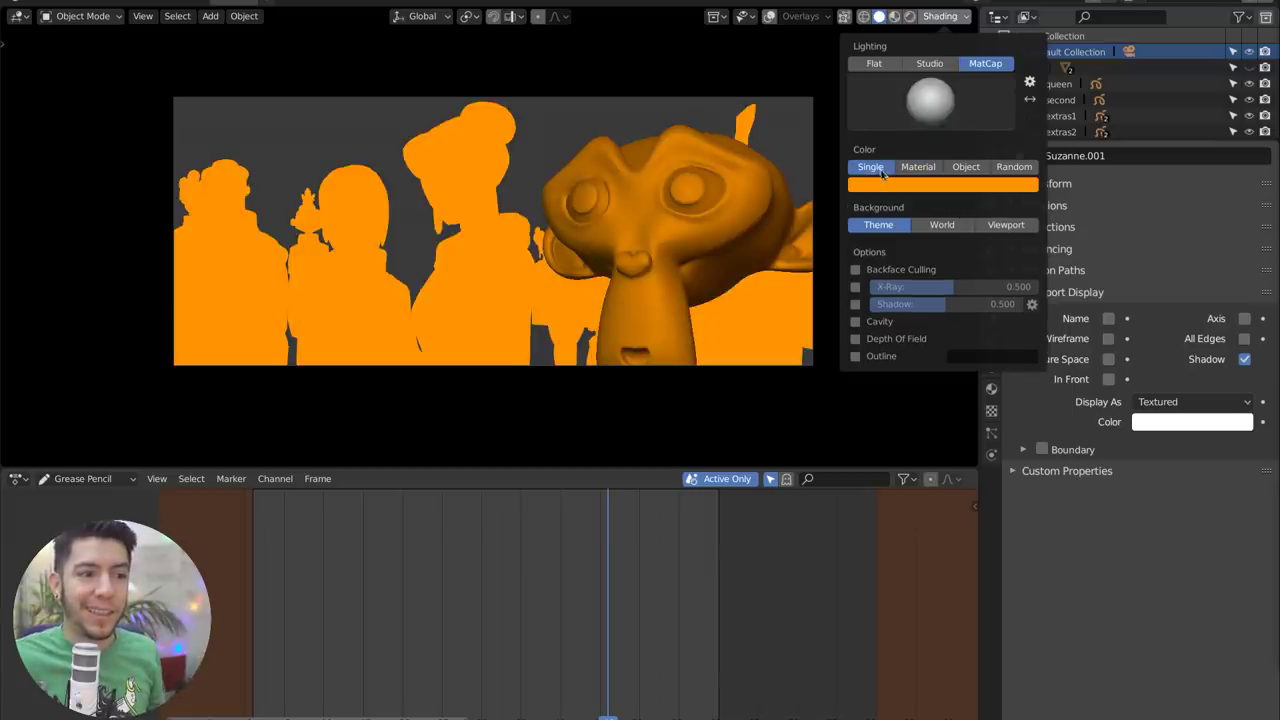
left_click(918, 167)
left_click(966, 167)
left_click(1014, 167)
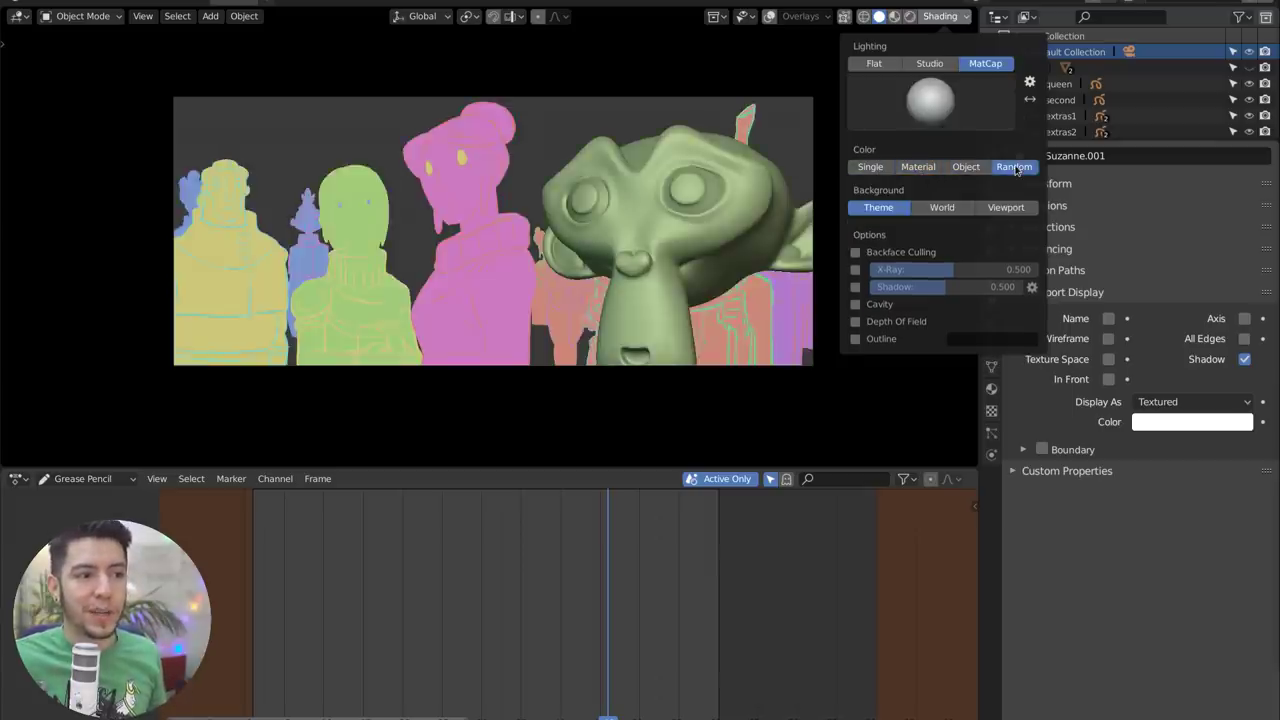
left_click(966, 167)
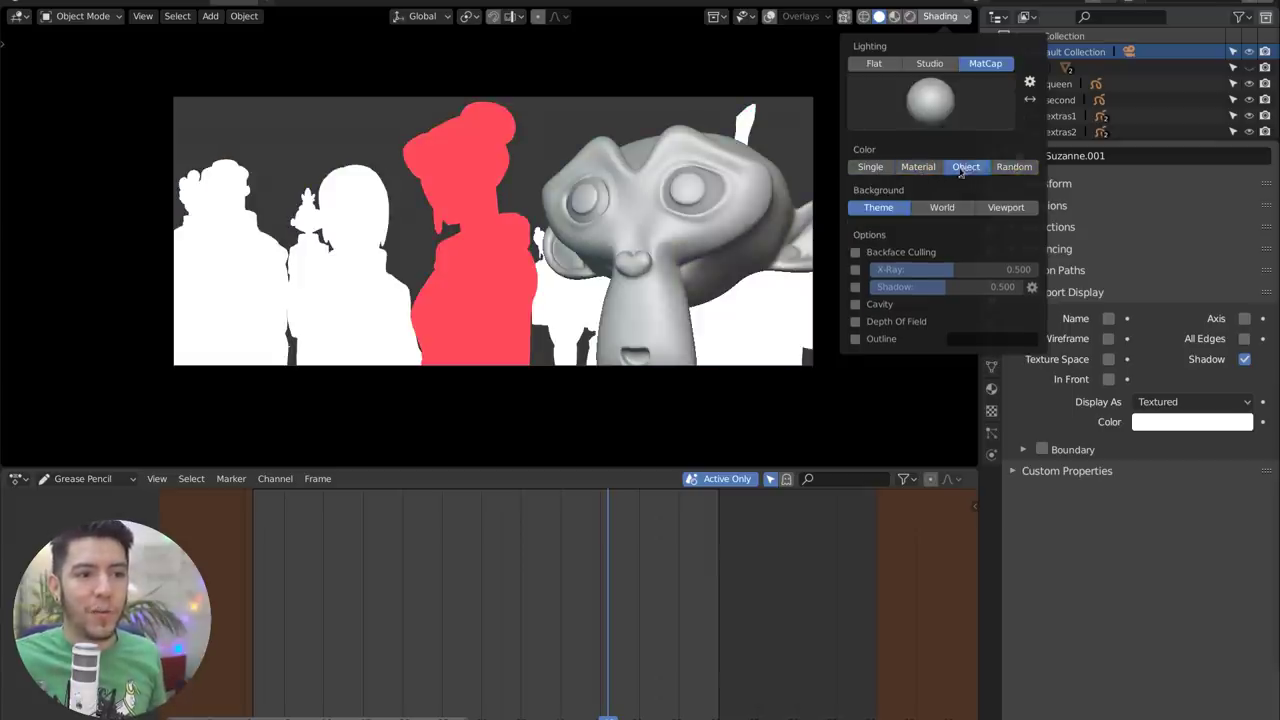
left_click(1183, 428)
left_click_drag(1168, 200, 1140, 240)
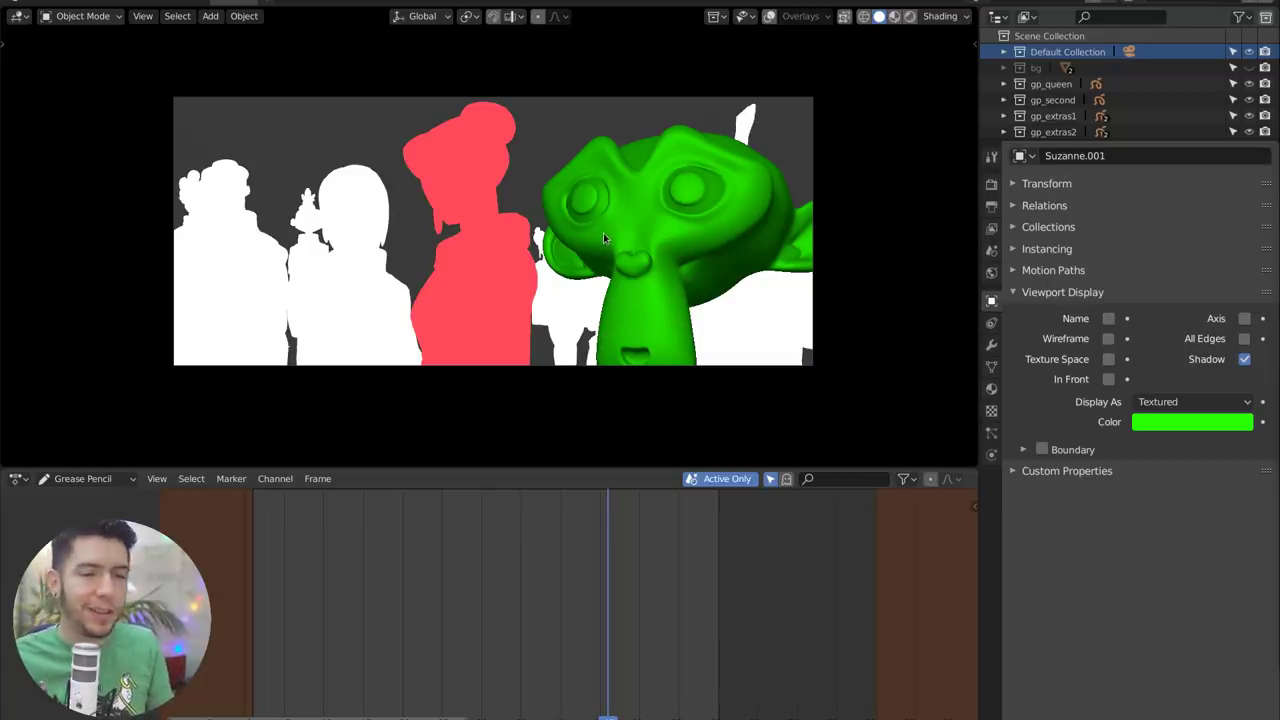
- Bring Chrome forward and scroll through the Blender Cloud (Anim) Hero p31 Art Gallery page
key("alt+Tab")
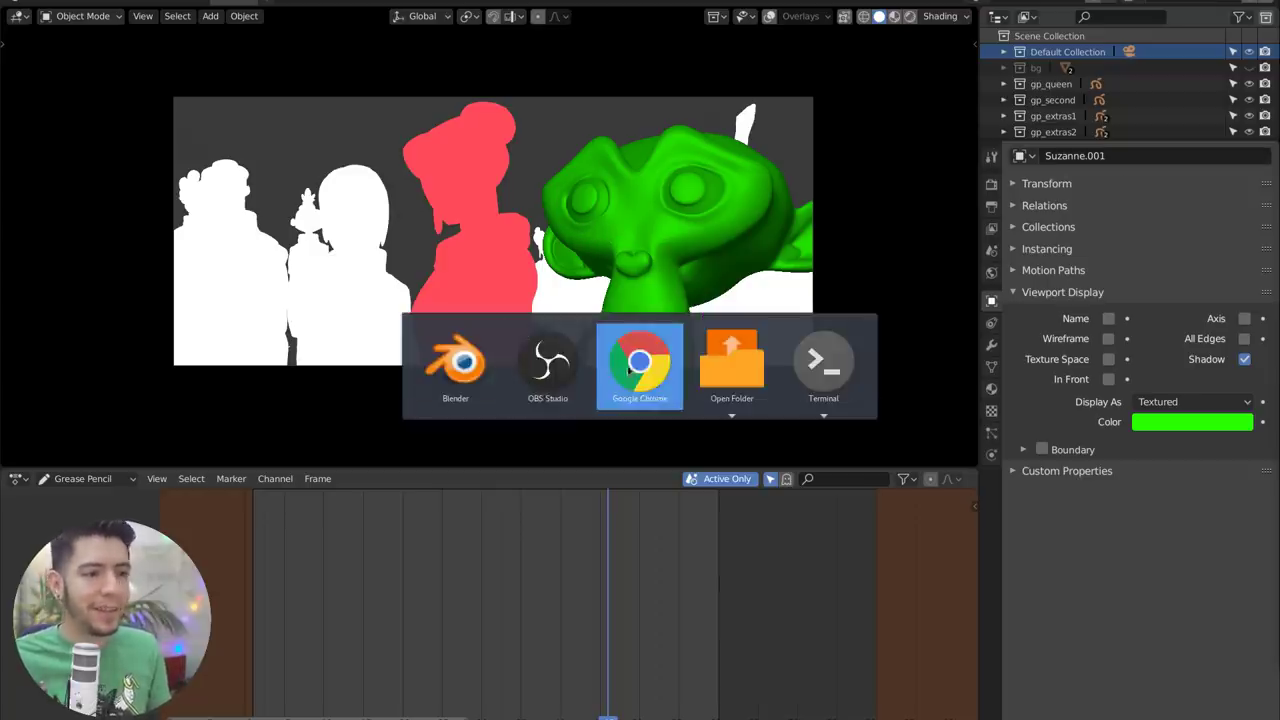
left_click(636, 367)
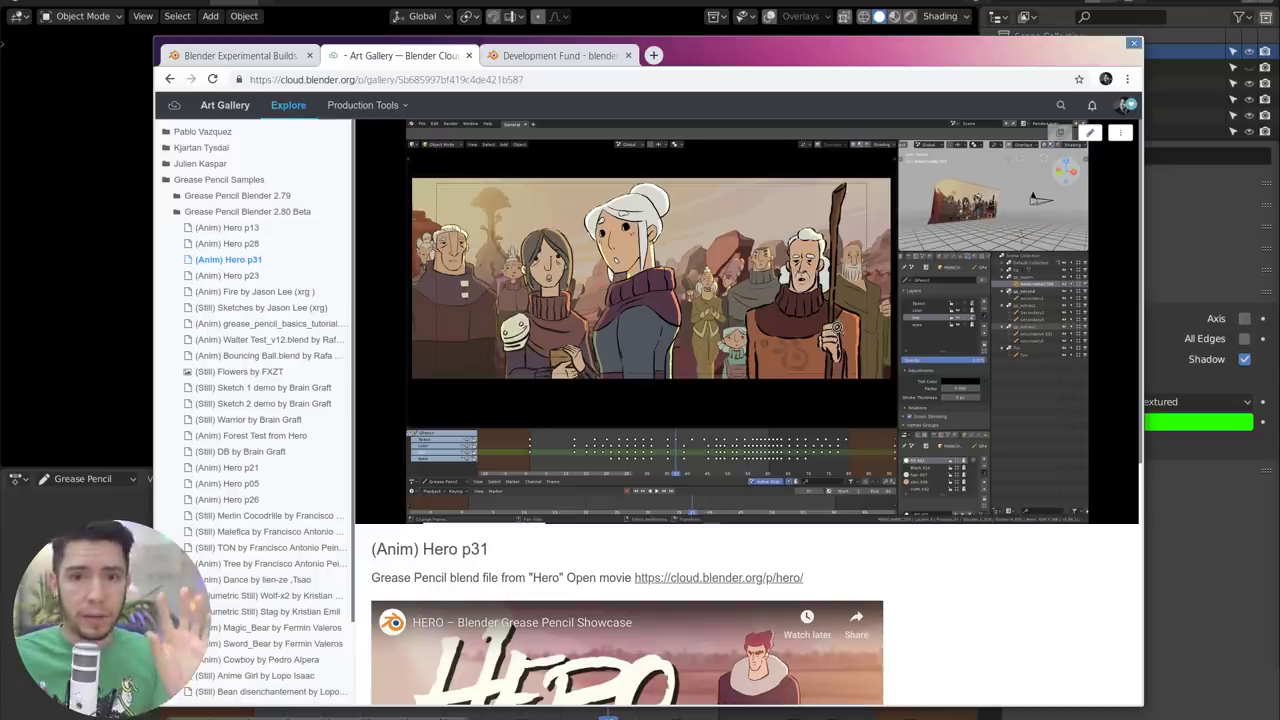
scroll(900, 350, "down", 5)
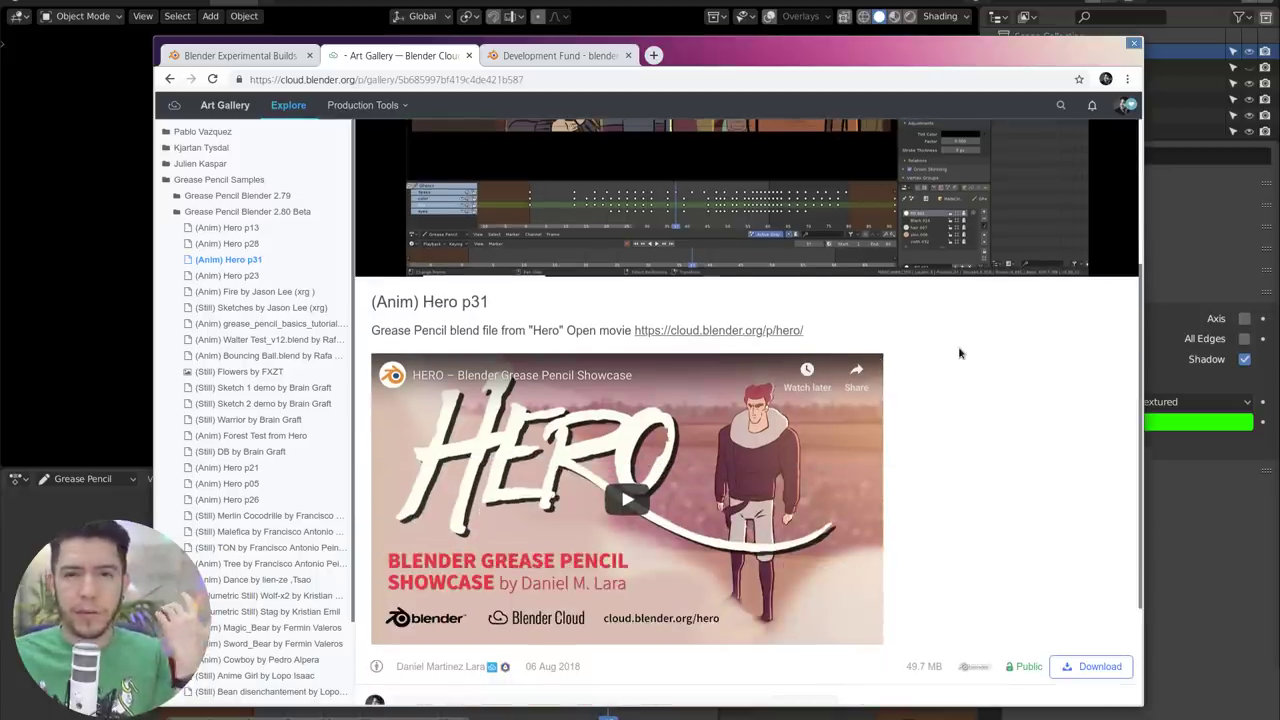
scroll(960, 351, "down", 3)
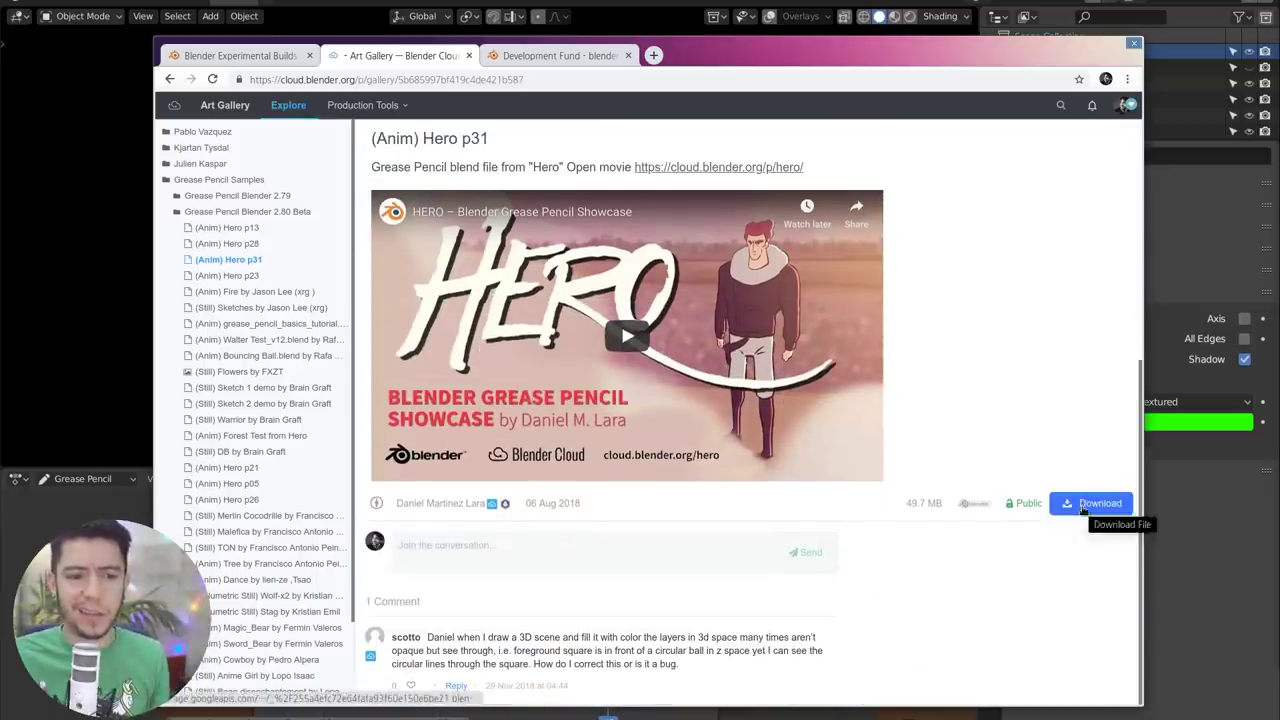
scroll(1028, 443, "up", 6)
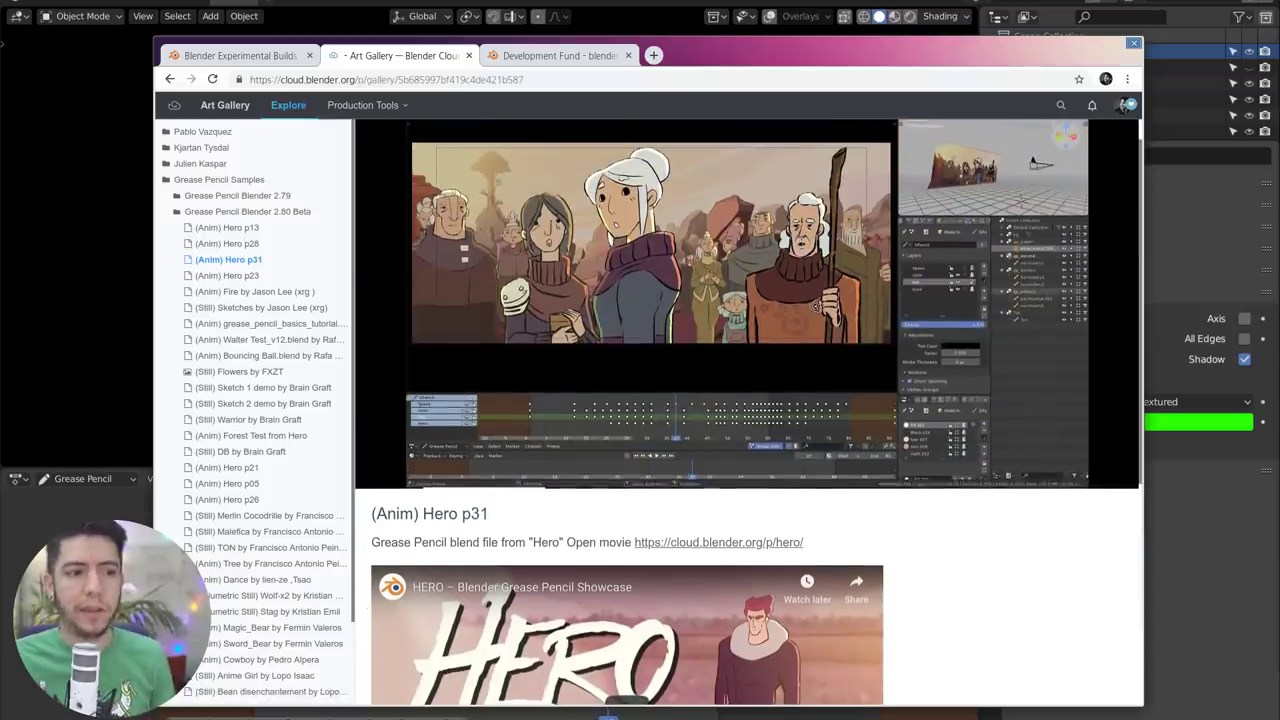
scroll(820, 302, "up", 1)
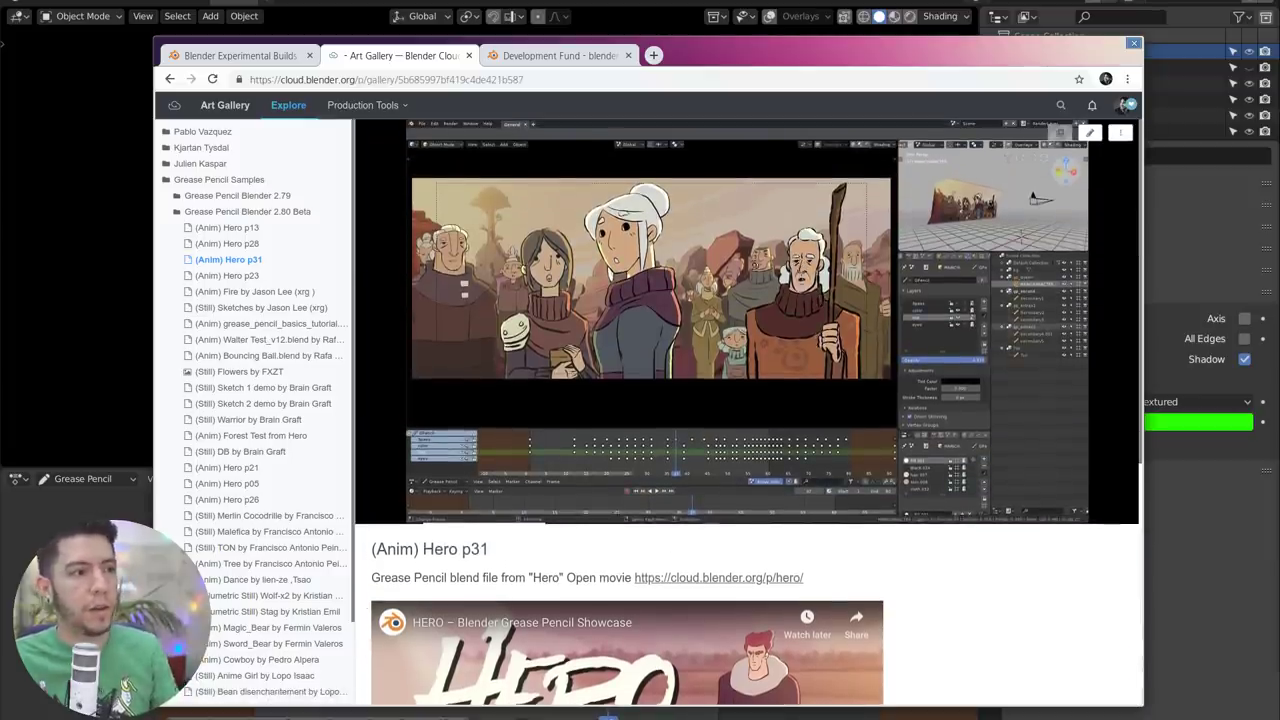
left_click(230, 55)
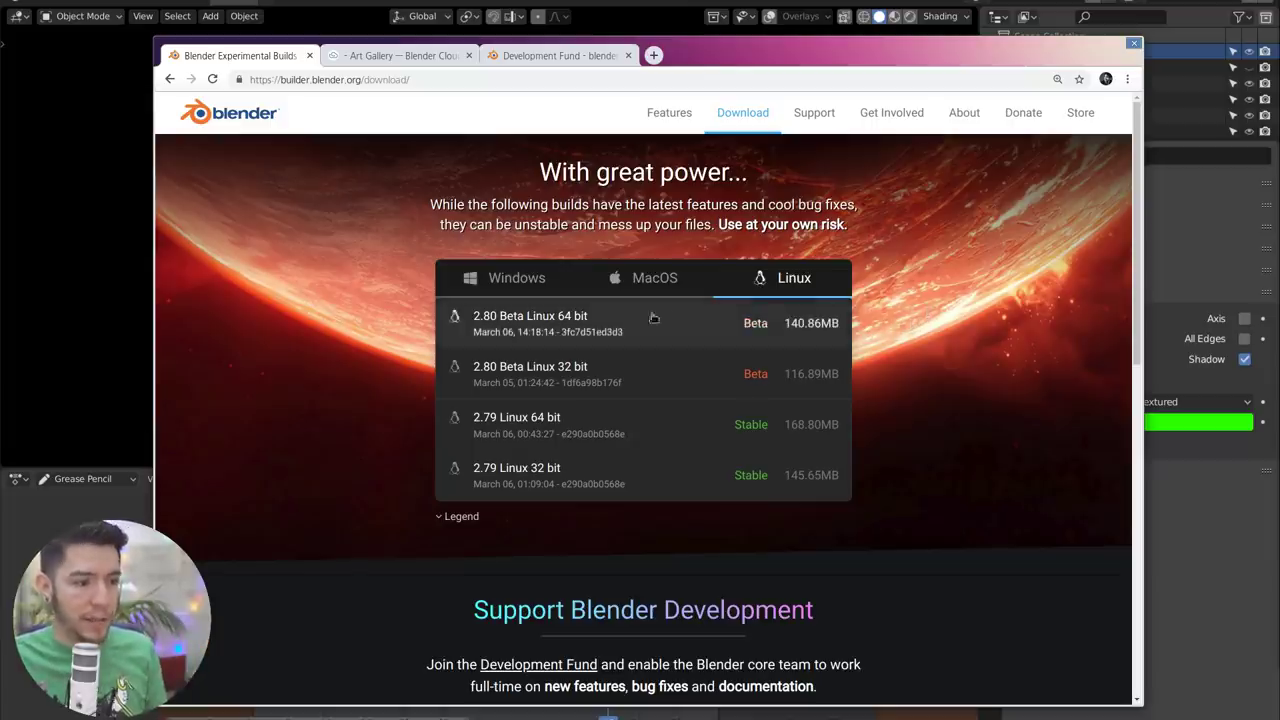
left_click(517, 284)
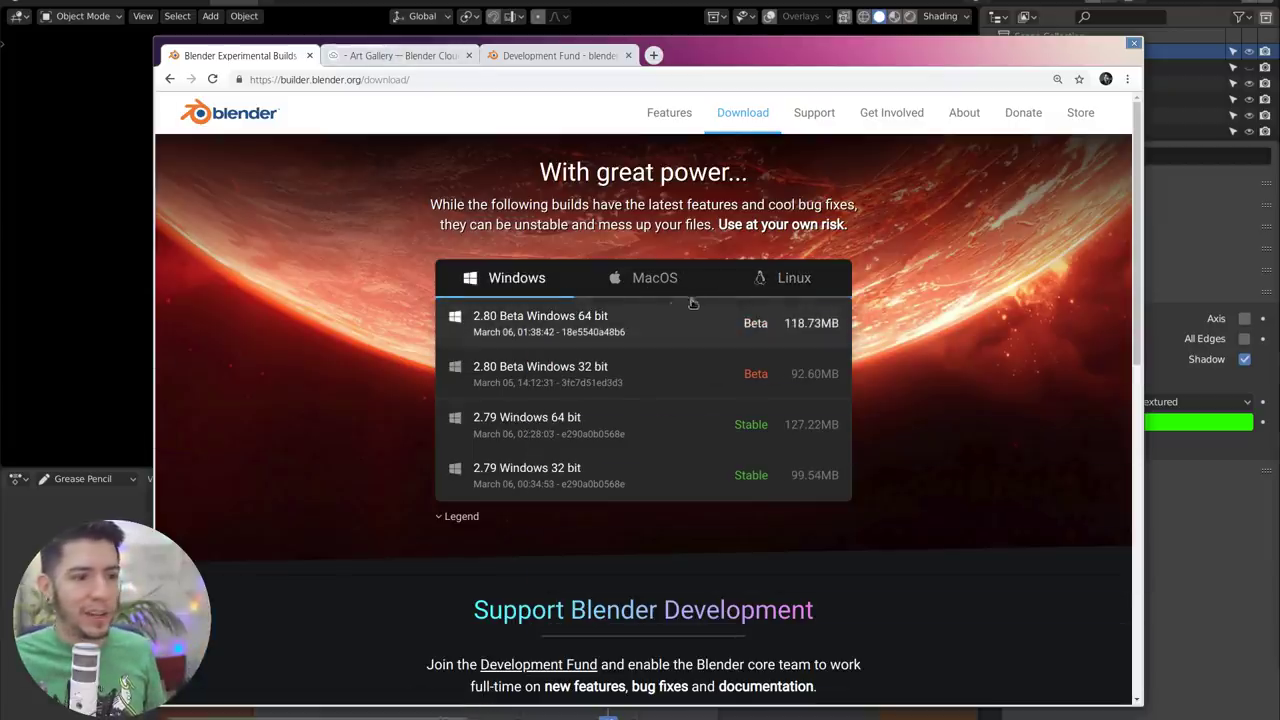
key("ctrl+Tab")
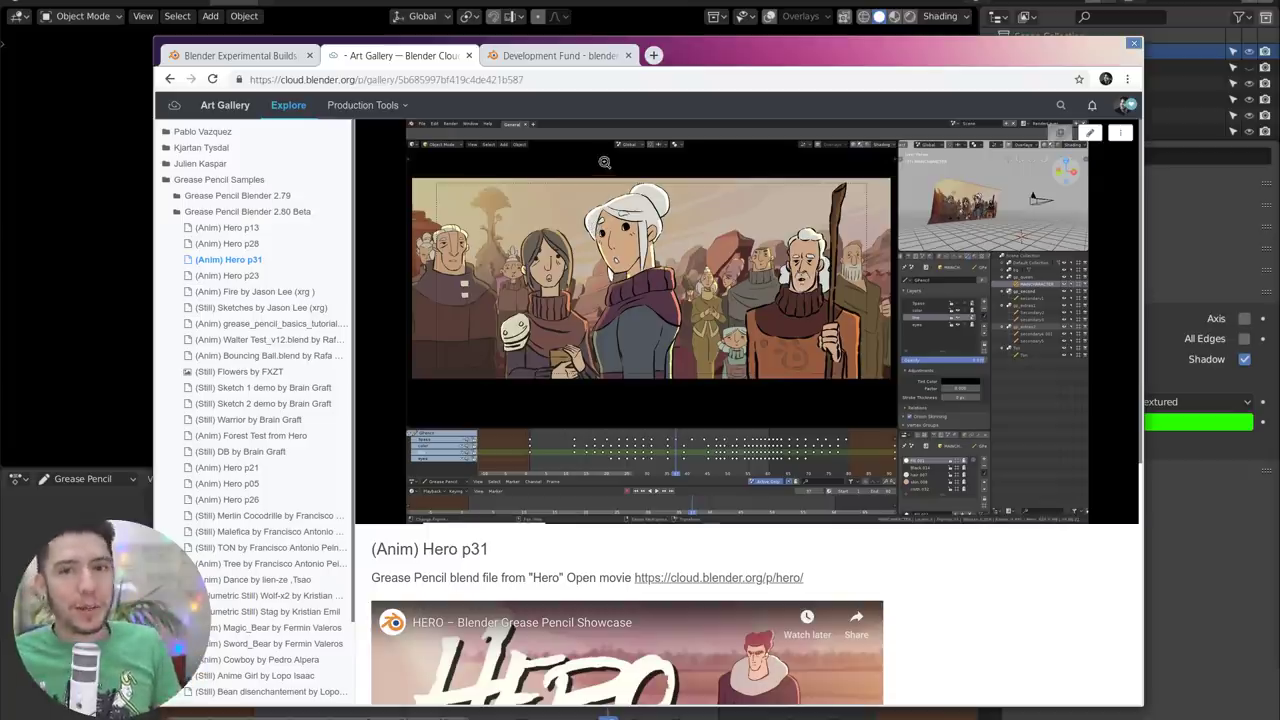
- Switch to the Development Fund tab listing Individual Memberships from €5 to €250 a month
left_click(557, 57)
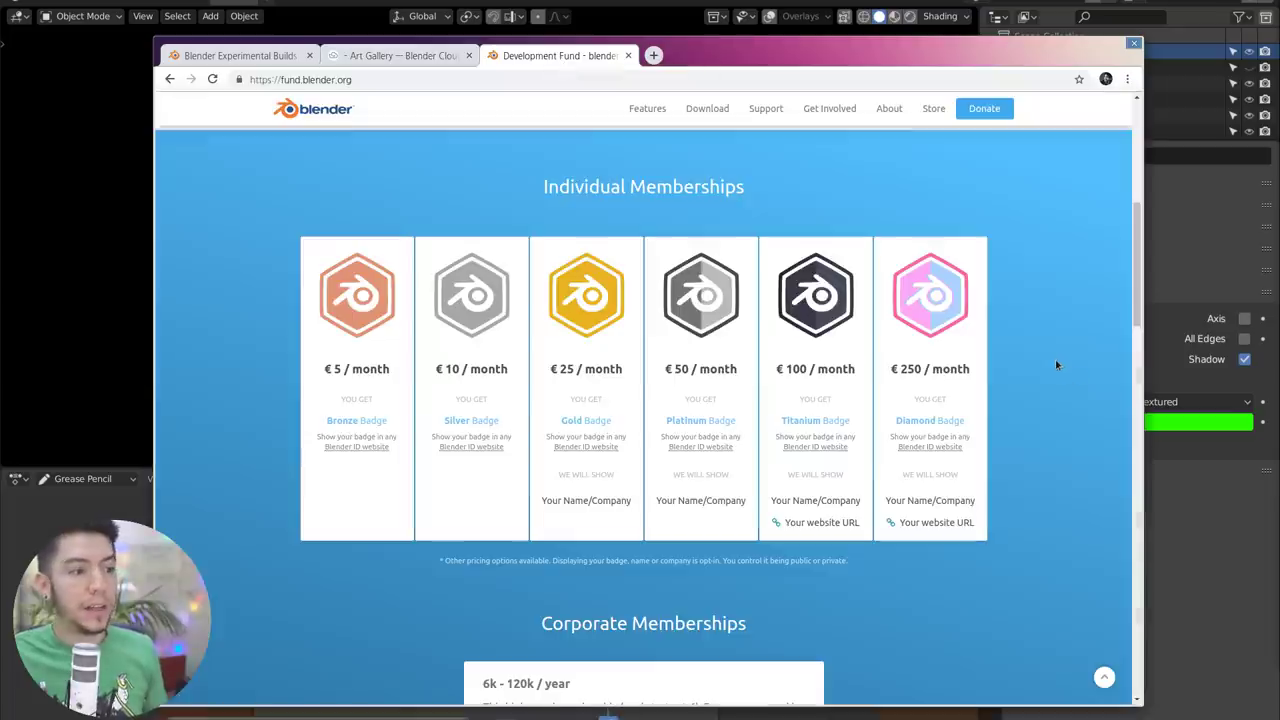